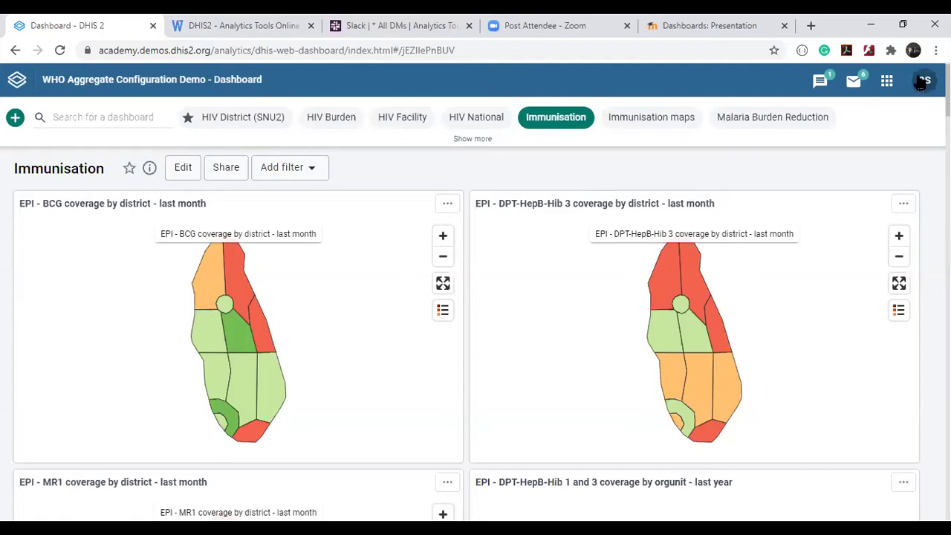
Expand the dashboard bar to see every dashboard, then collapse it to one row.
scroll(441, 177, "down", 4)
scroll(441, 177, "down", 8)
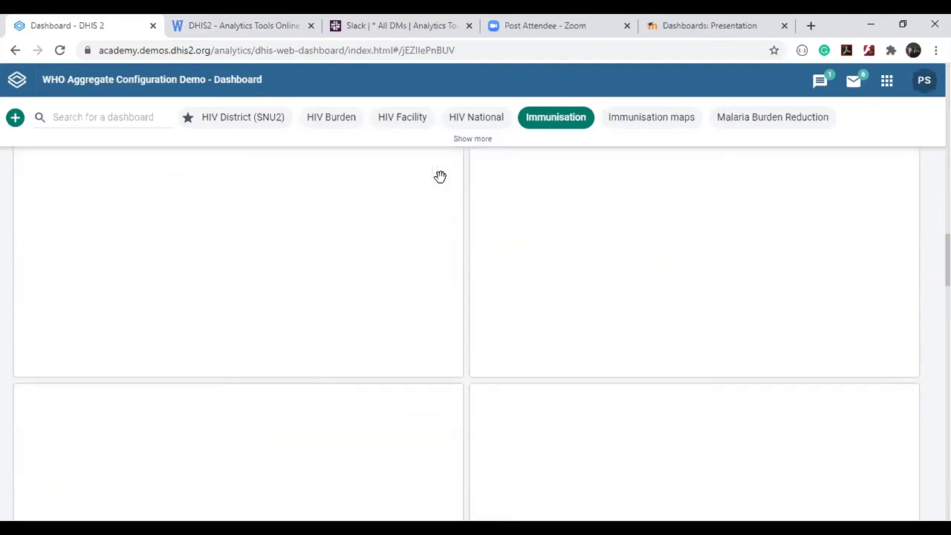
scroll(441, 177, "up", 5)
scroll(442, 183, "up", 3)
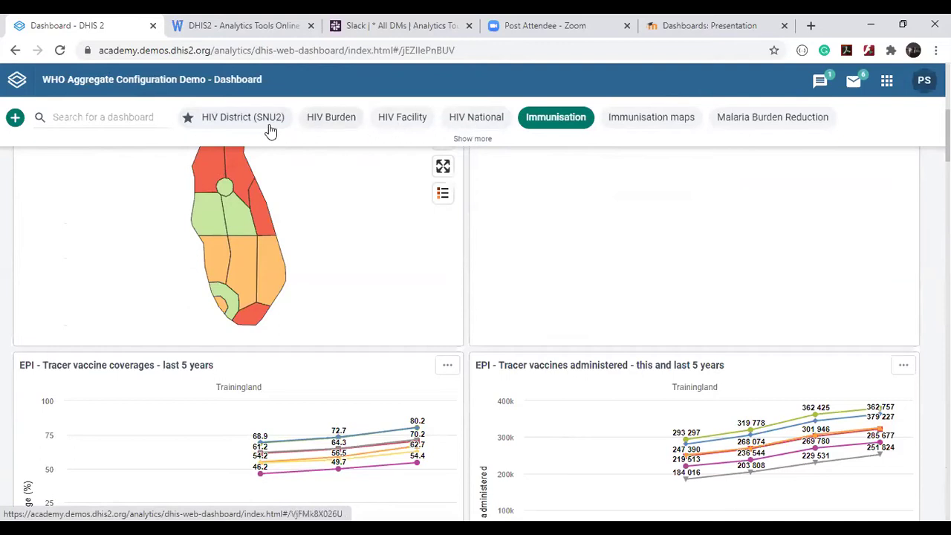
left_click(472, 139)
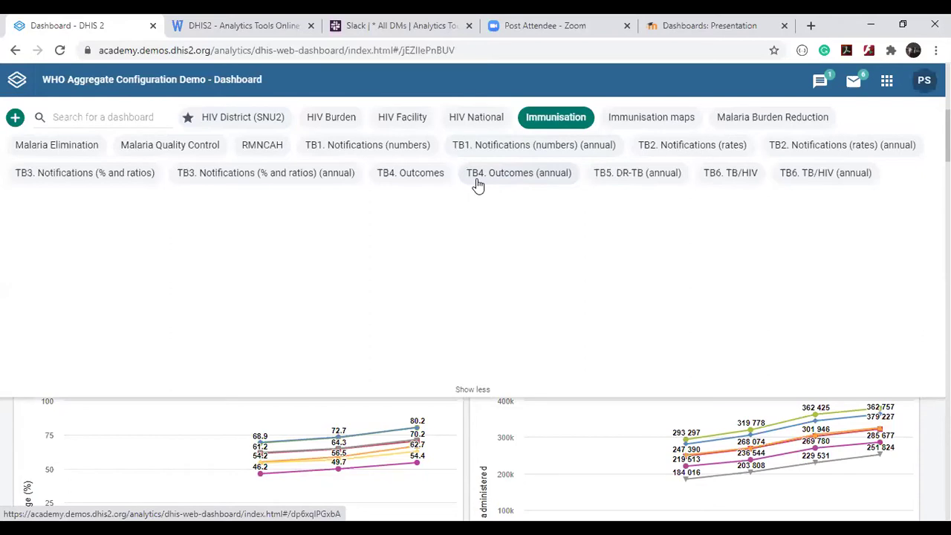
left_click(472, 389)
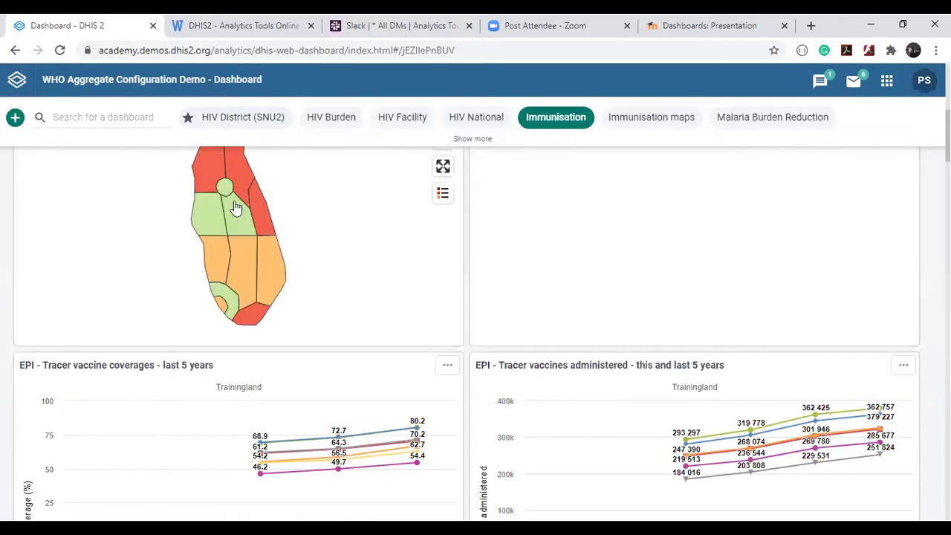
scroll(297, 265, "up", 5)
Switch to HIV National and scroll through its cascade charts, tables, maps and trend chart.
left_click(481, 118)
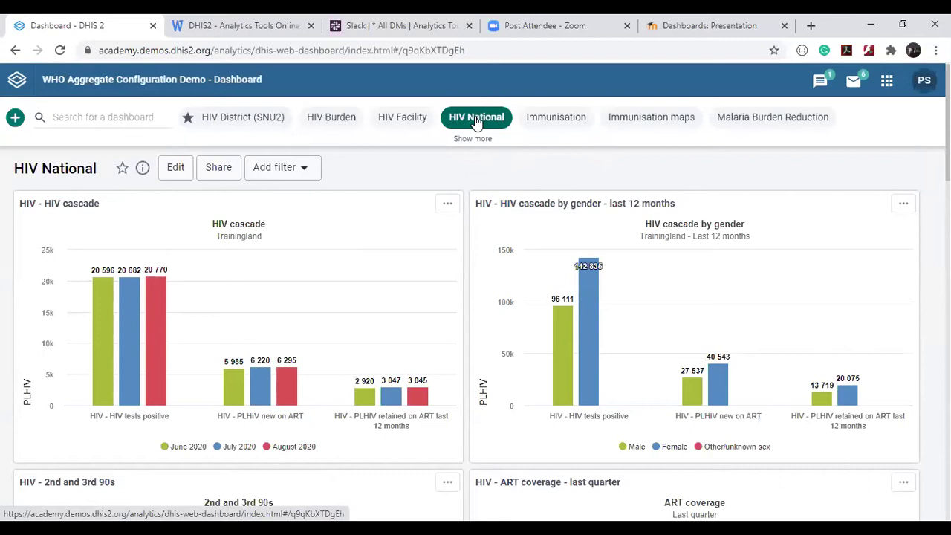
scroll(476, 329, "down", 3)
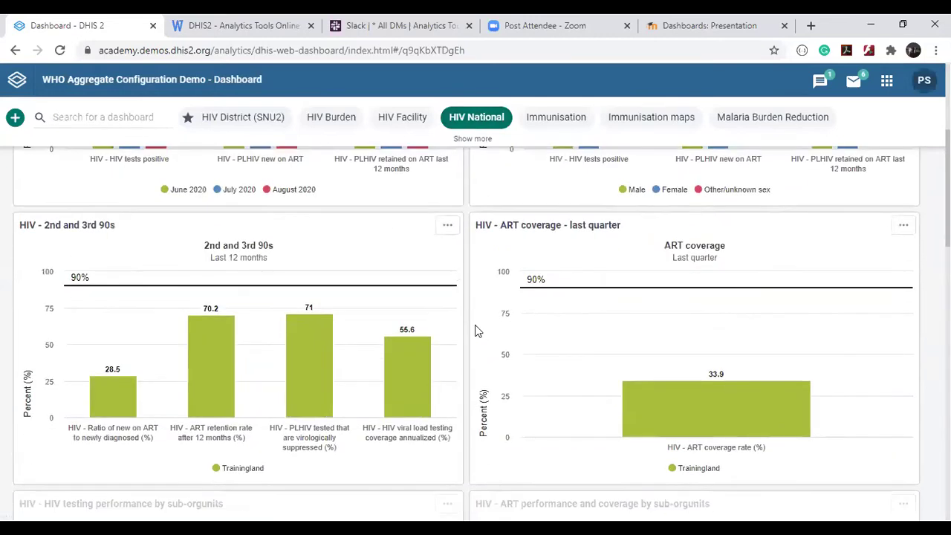
scroll(476, 330, "down", 3)
scroll(476, 329, "down", 2)
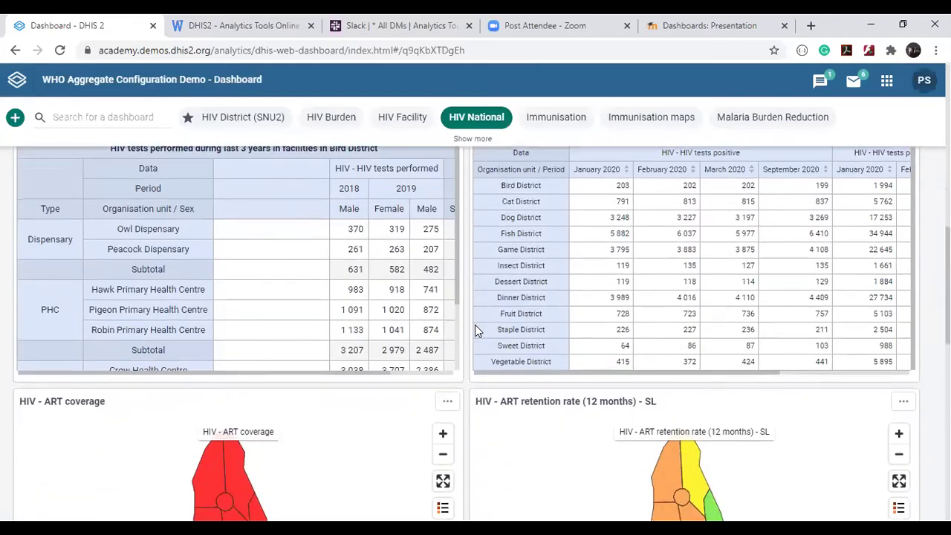
scroll(475, 324, "up", 2)
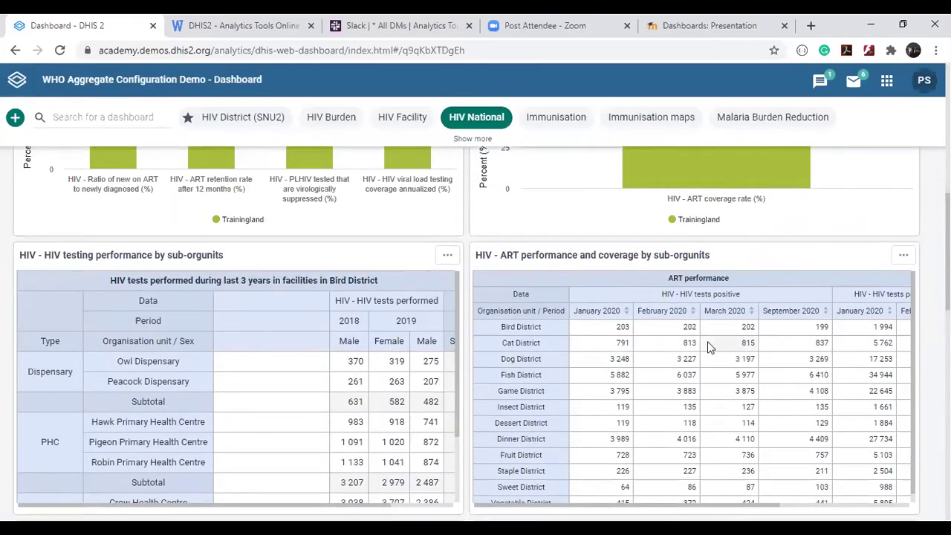
scroll(707, 344, "right", 3)
scroll(707, 341, "left", 3)
scroll(691, 364, "down", 2)
scroll(691, 367, "down", 1)
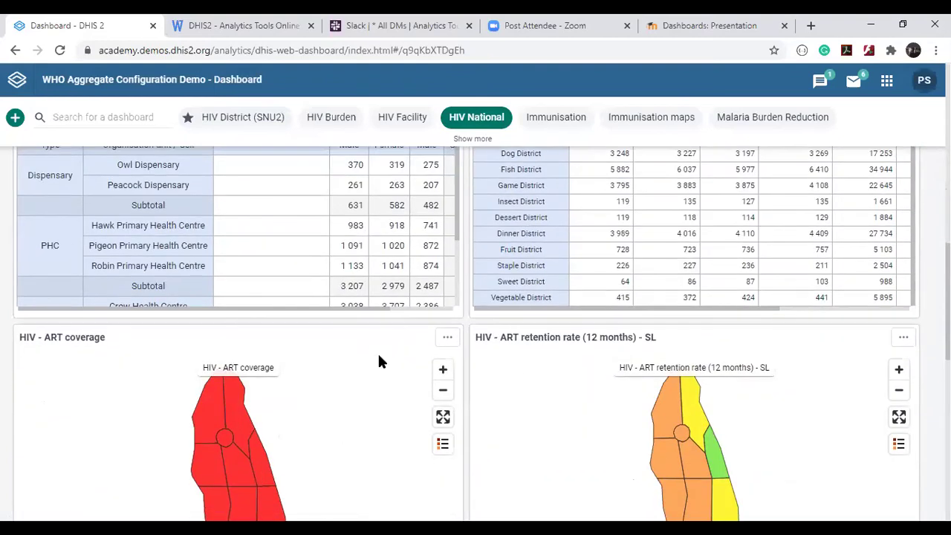
scroll(378, 361, "down", 5)
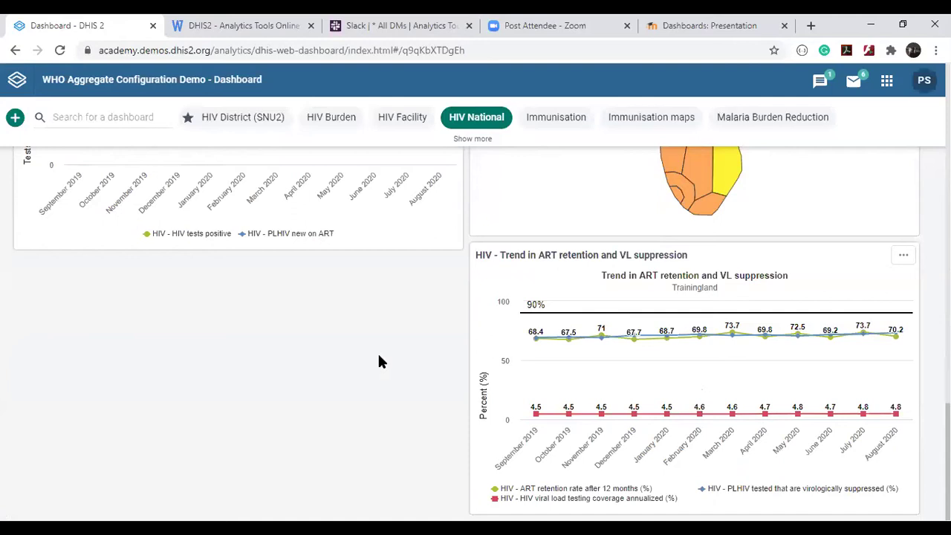
scroll(378, 362, "up", 10)
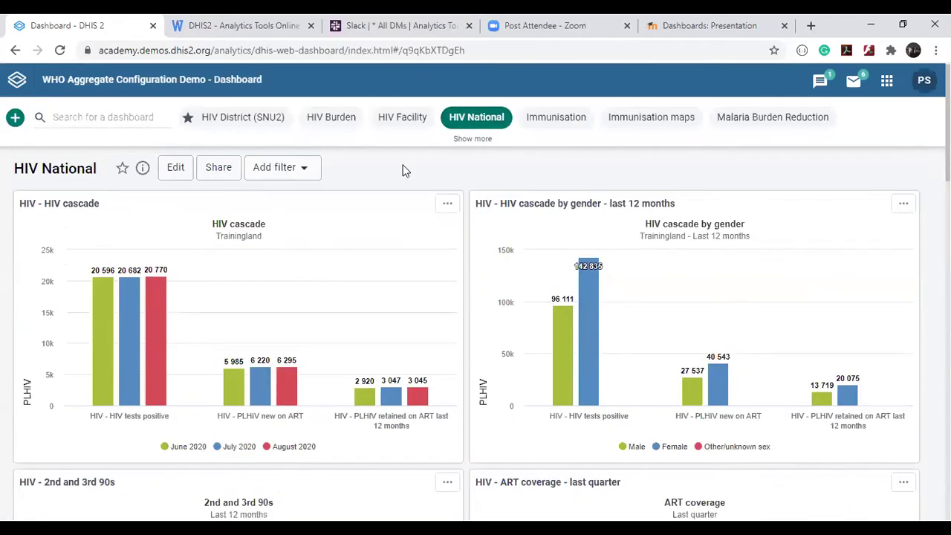
scroll(139, 181, "up", 5)
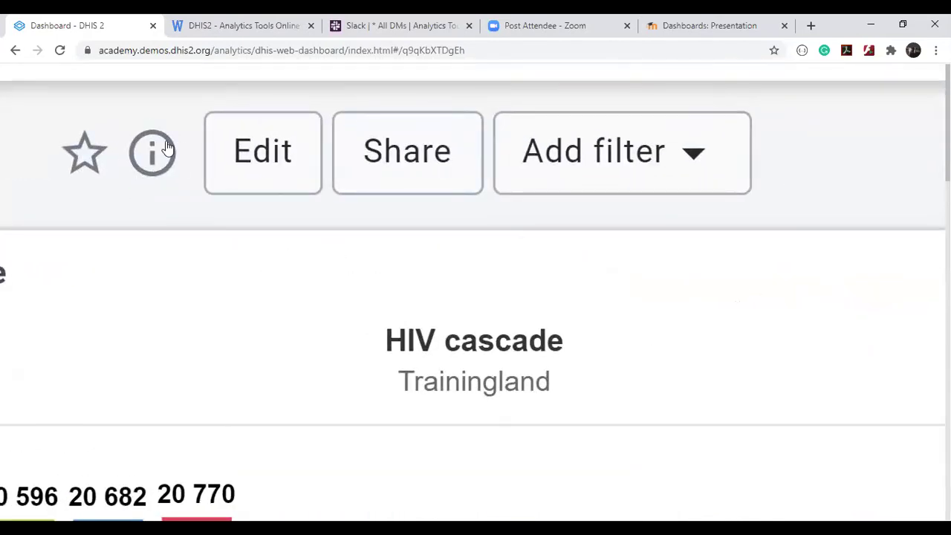
Reset the page zoom with Ctrl+0, then expand and collapse the full dashboard list.
scroll(168, 147, "down", 5)
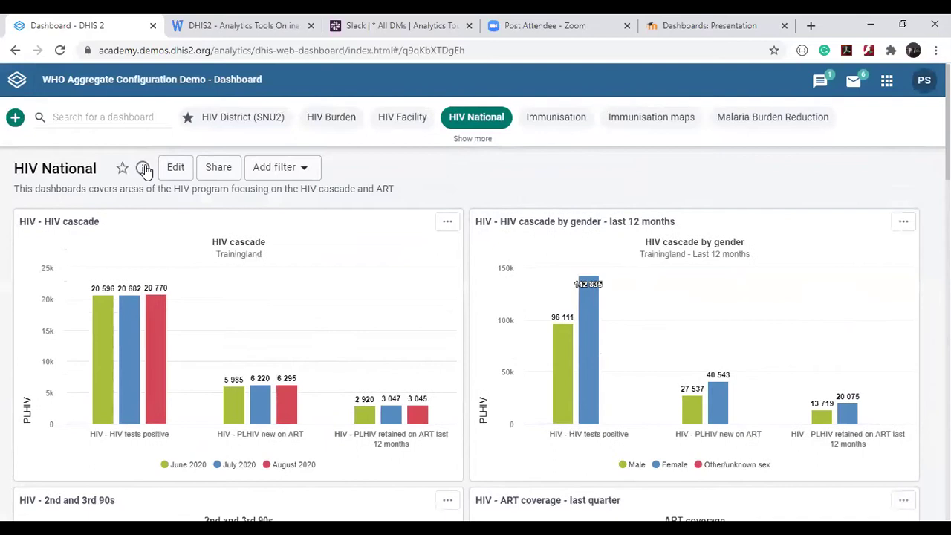
scroll(4, 195, "up", 3)
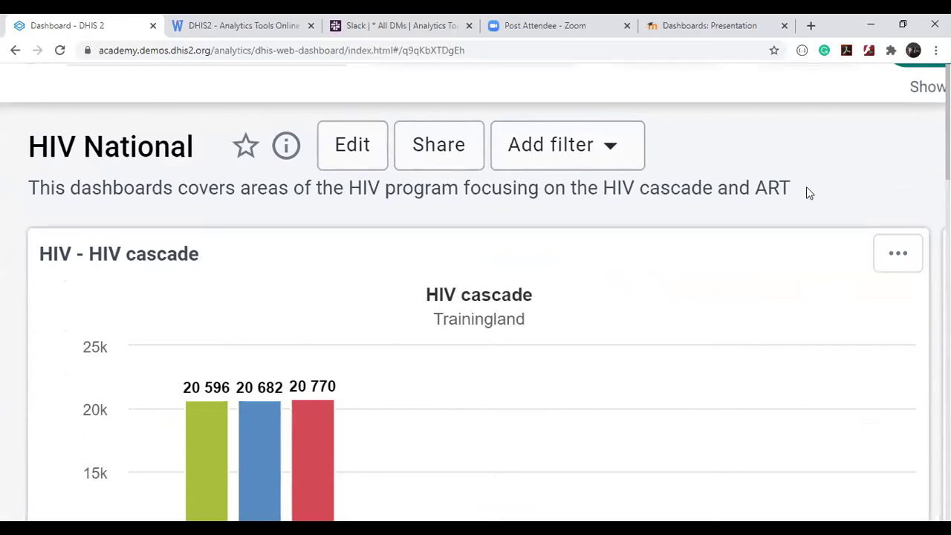
key("ctrl+0")
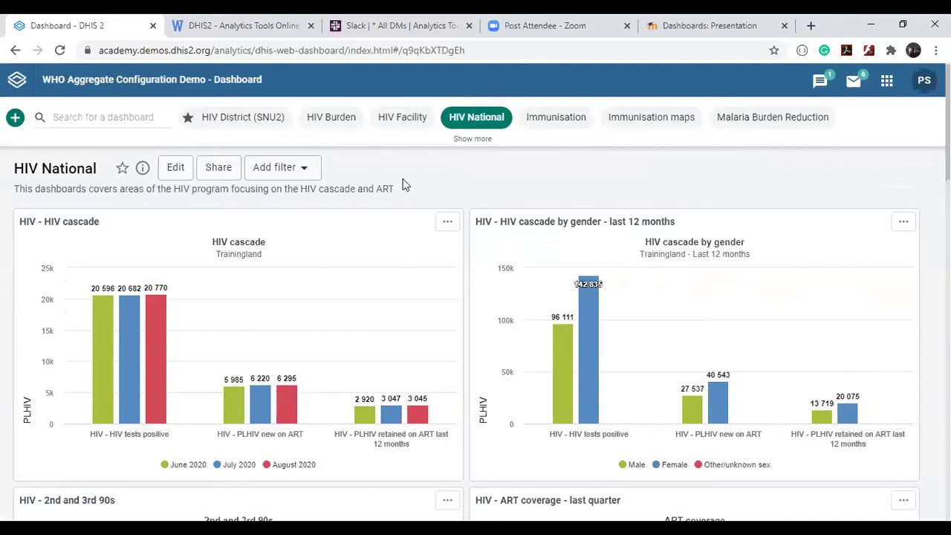
left_click(471, 139)
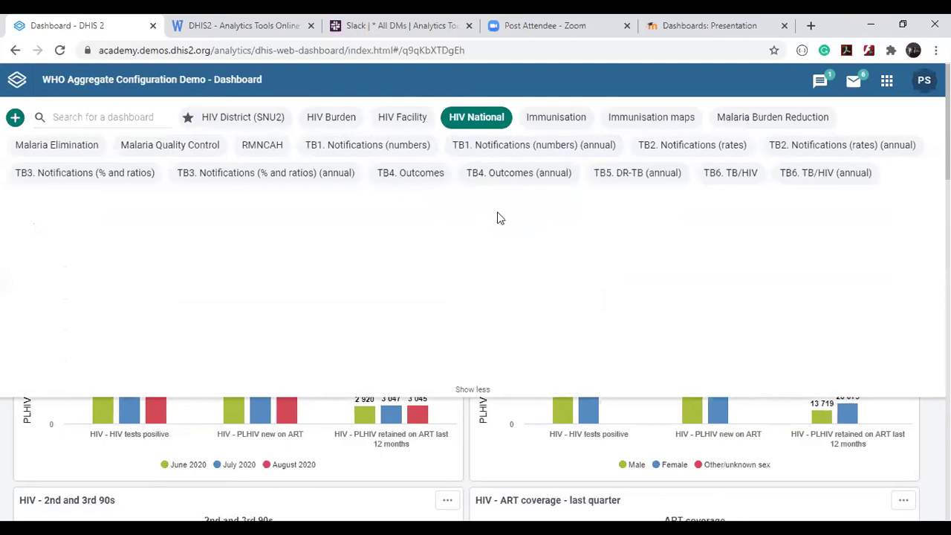
left_click(472, 389)
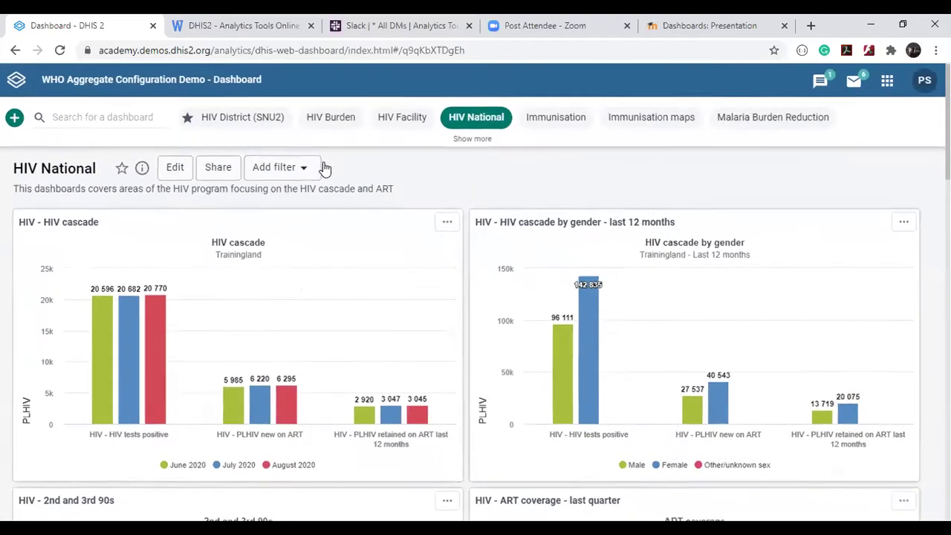
Star the HIV National dashboard as a favourite.
left_click(318, 171)
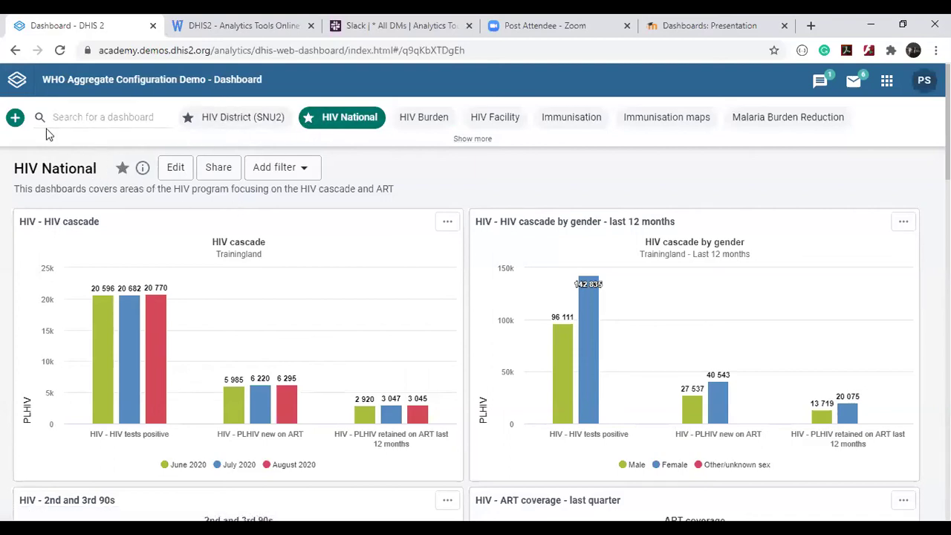
scroll(14, 122, "up", 5)
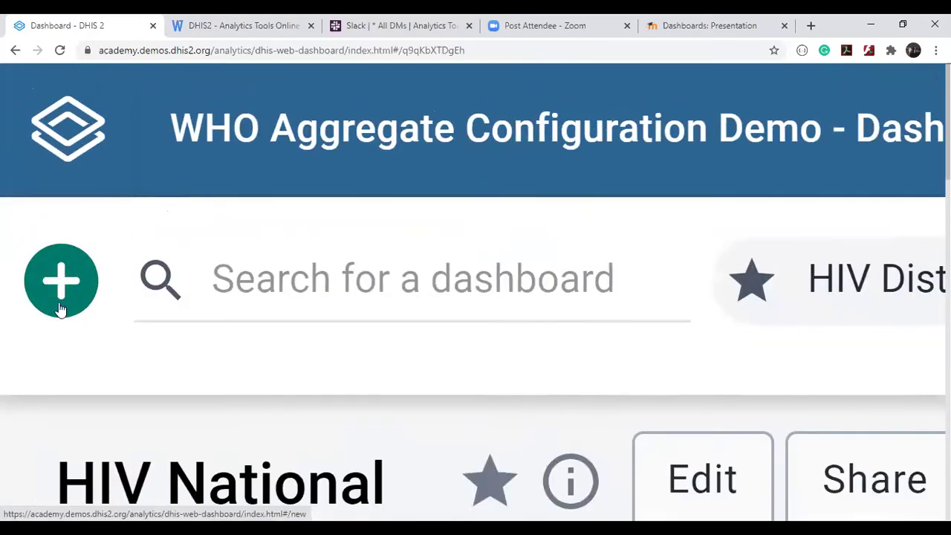
scroll(22, 286, "down", 8)
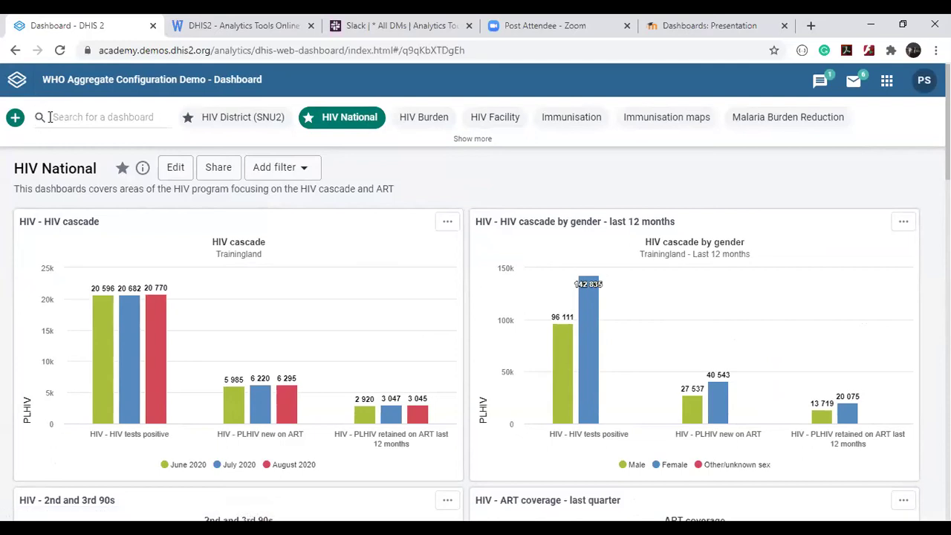
left_click(49, 118)
type("malaria")
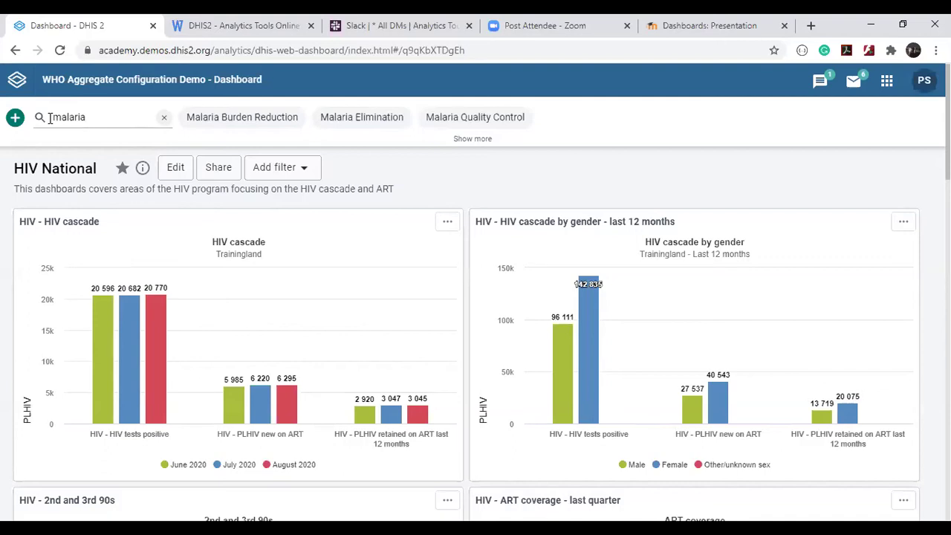
key("BackSpace")
key("BackSpace")
key("BackSpace")
key("BackSpace")
key("BackSpace")
key("BackSpace")
key("BackSpace")
left_click(549, 200)
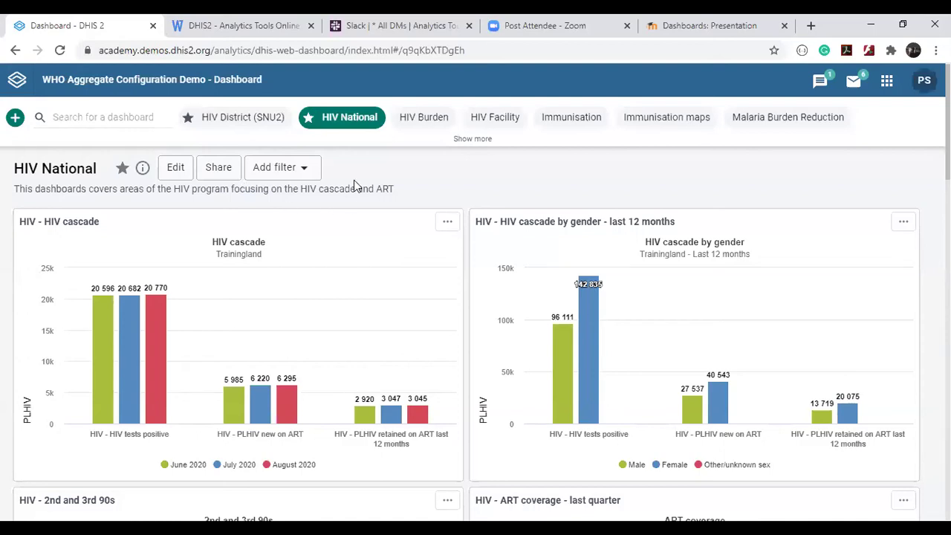
scroll(289, 184, "up", 5)
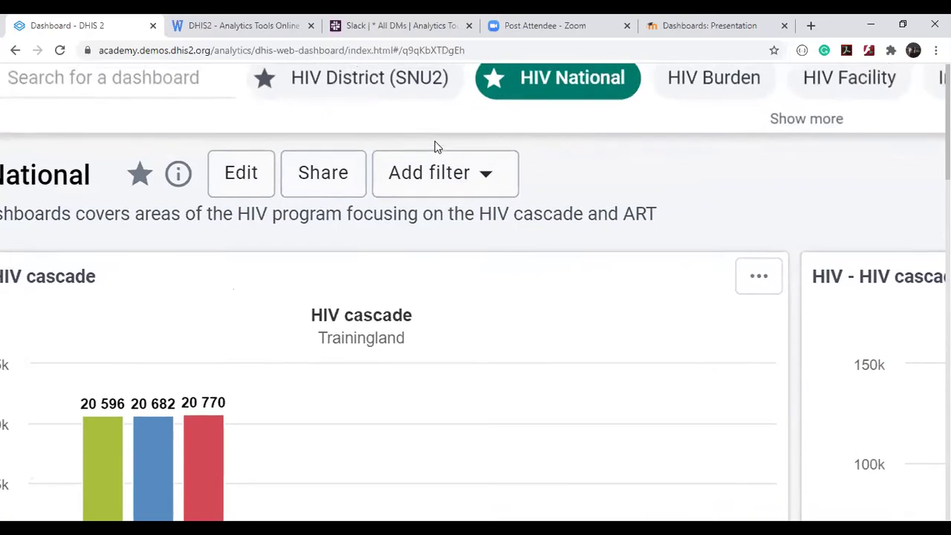
scroll(437, 146, "up", 3)
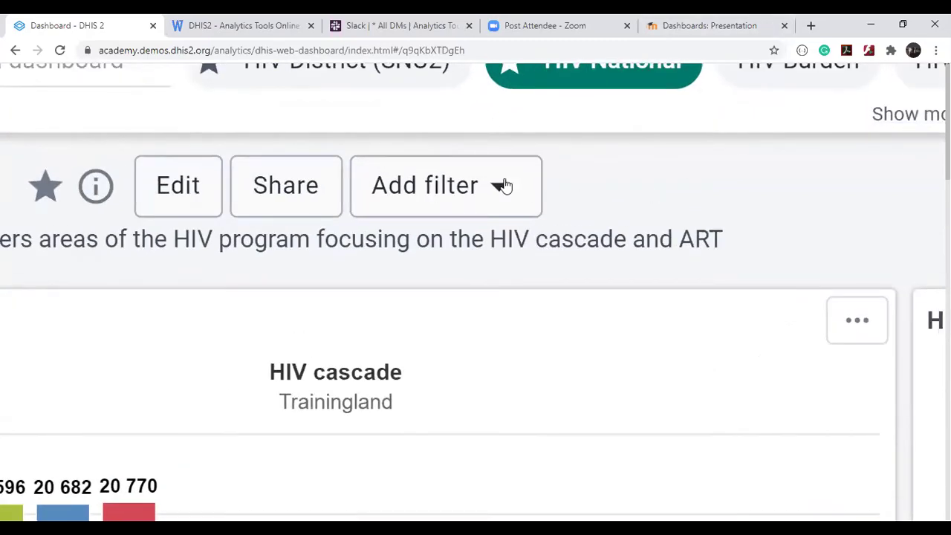
left_click(429, 188)
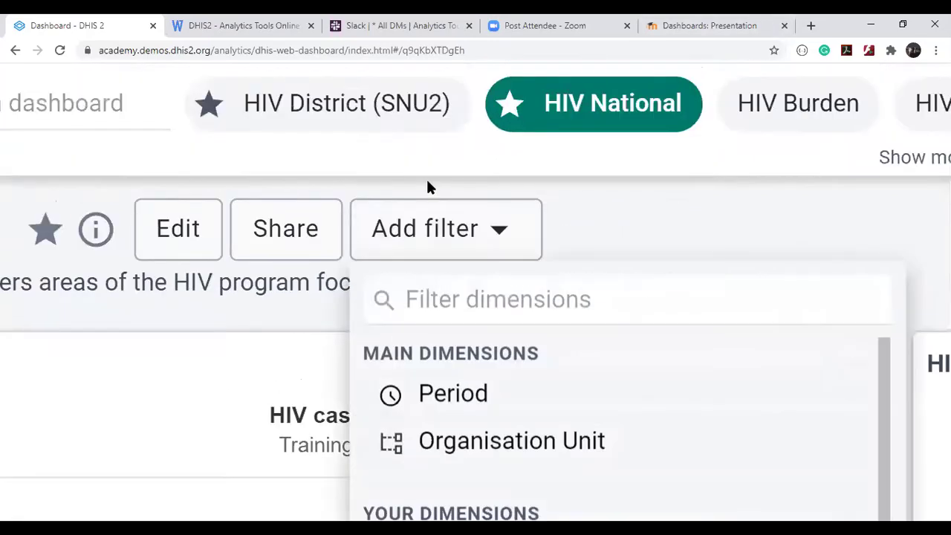
scroll(566, 269, "down", 4)
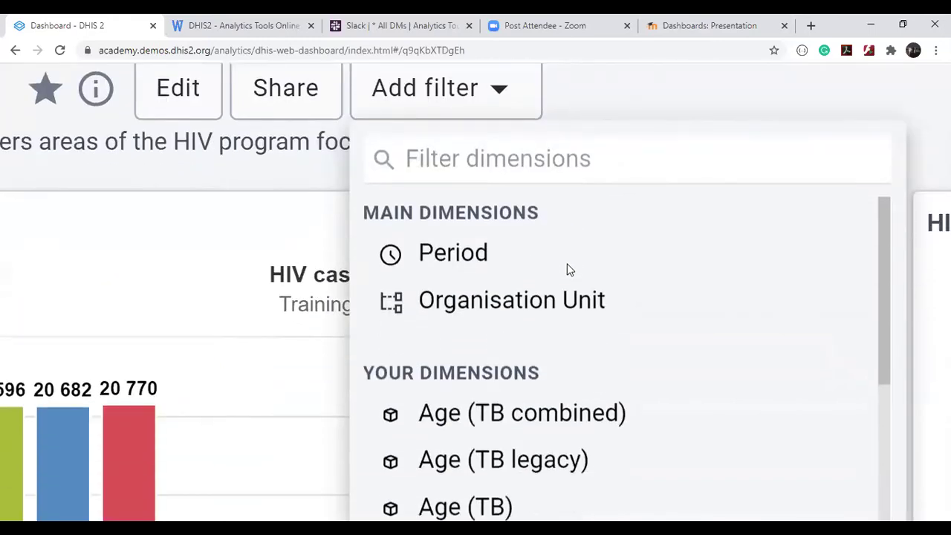
scroll(566, 269, "right", 3)
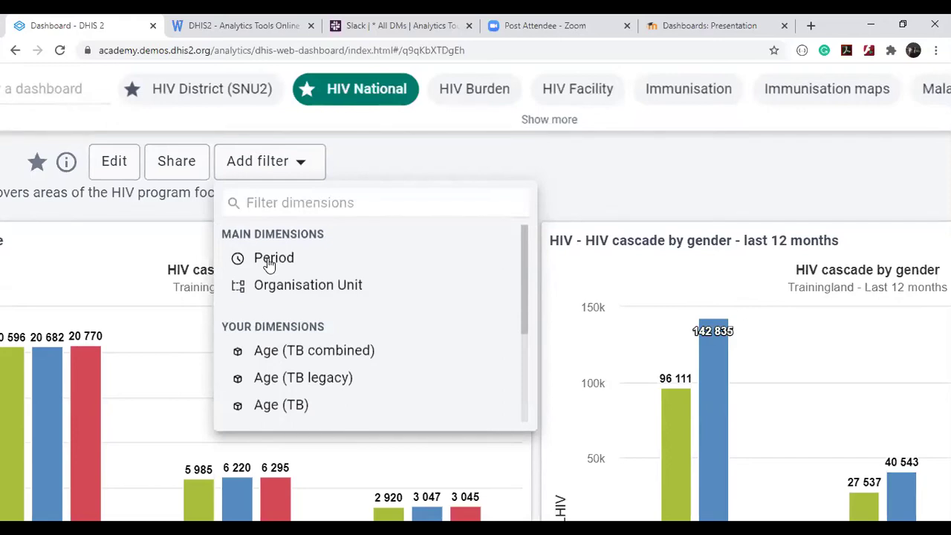
left_click(269, 264)
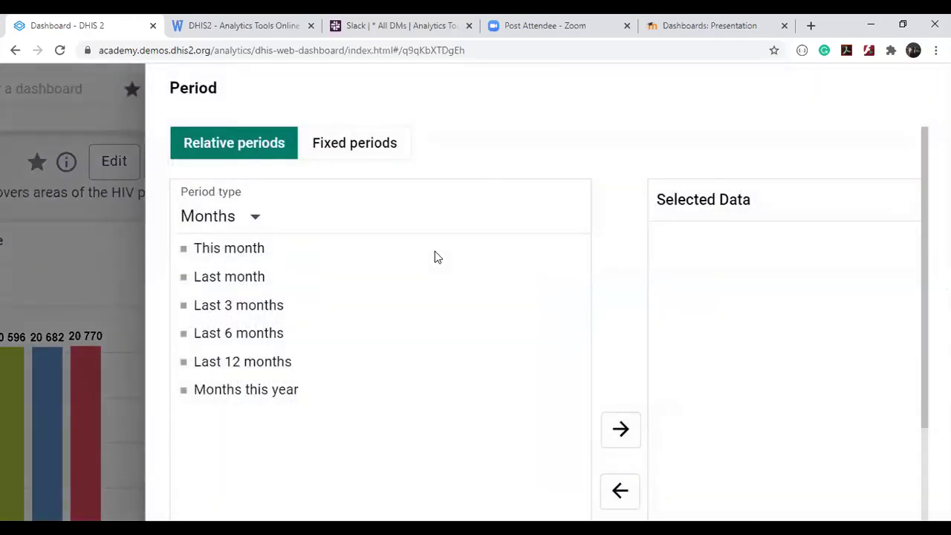
key("ctrl+0")
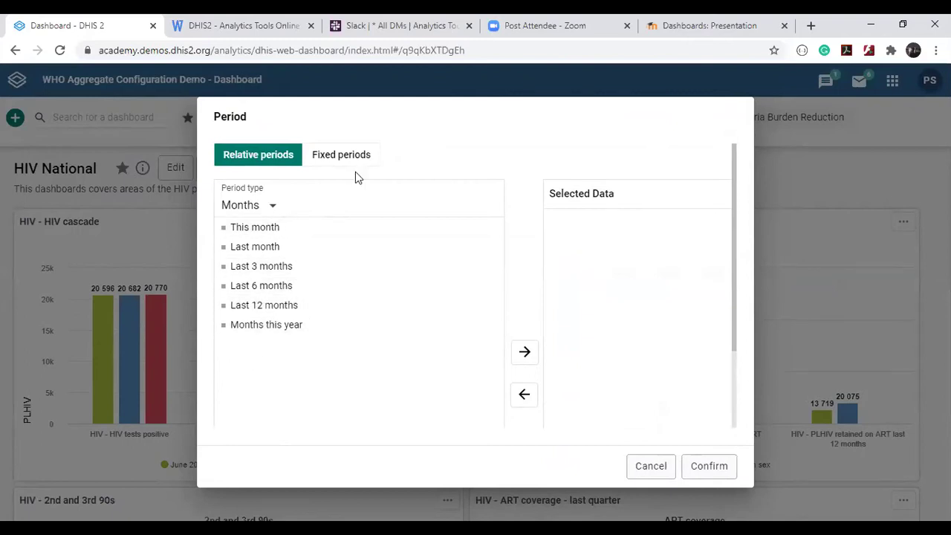
left_click(646, 466)
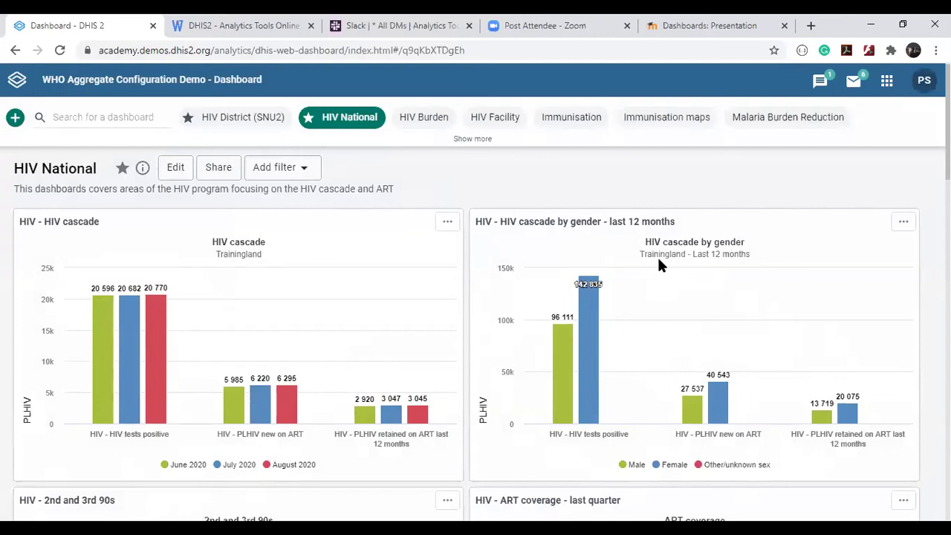
Apply a Period filter of Last 3 months and review the updated HIV National charts.
left_click(307, 169)
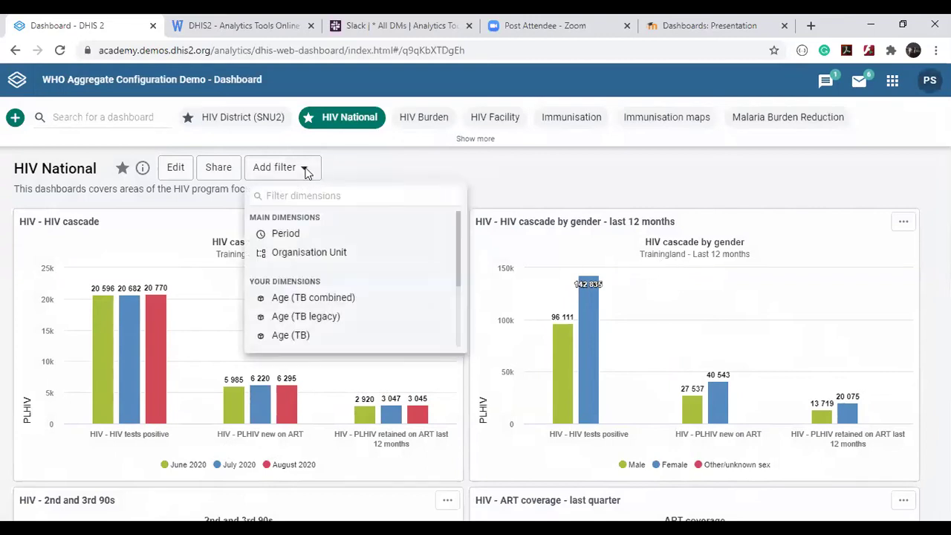
left_click(283, 235)
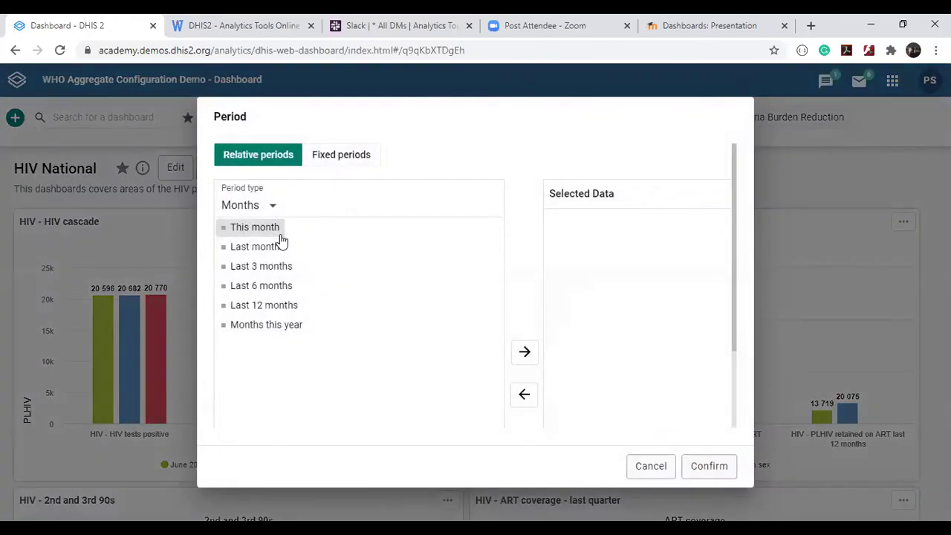
double_click(261, 267)
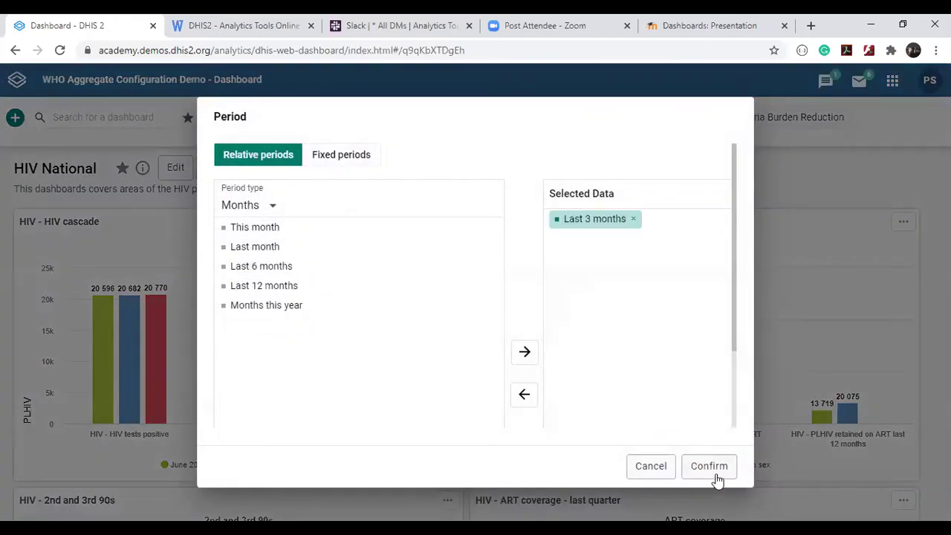
left_click(710, 467)
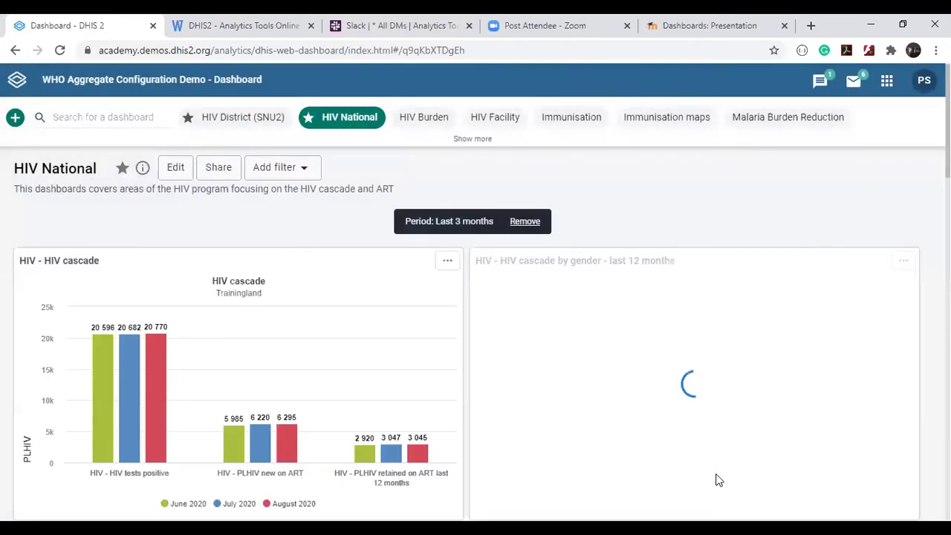
scroll(718, 480, "down", 2)
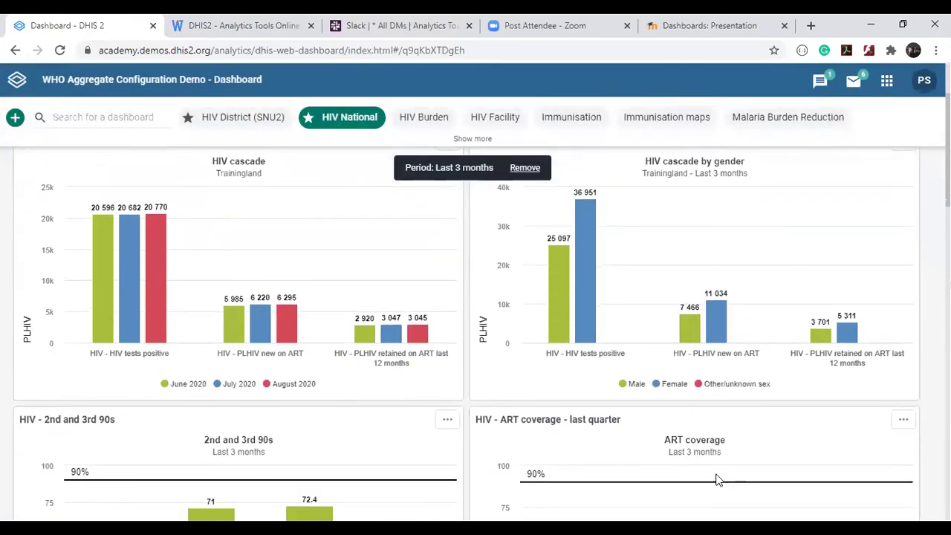
scroll(718, 481, "down", 2)
scroll(758, 416, "up", 5)
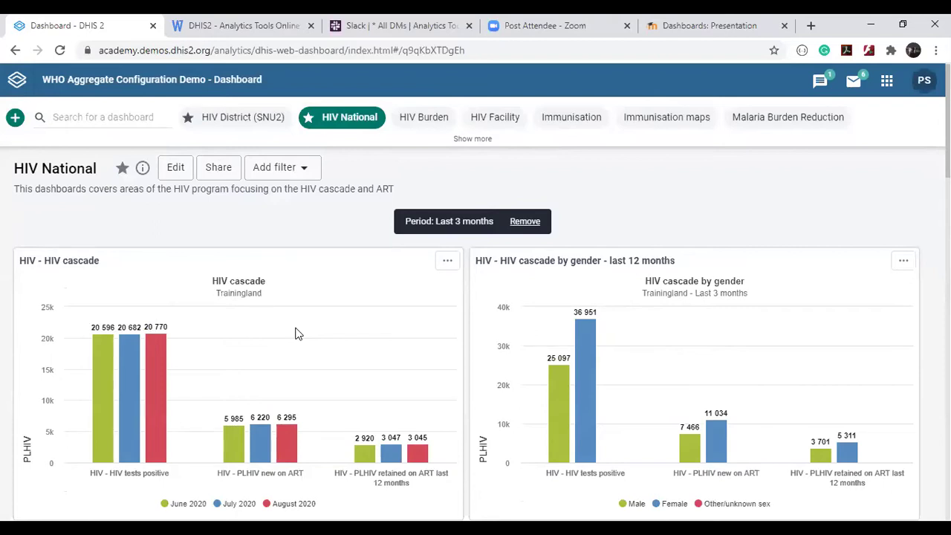
scroll(295, 334, "down", 1)
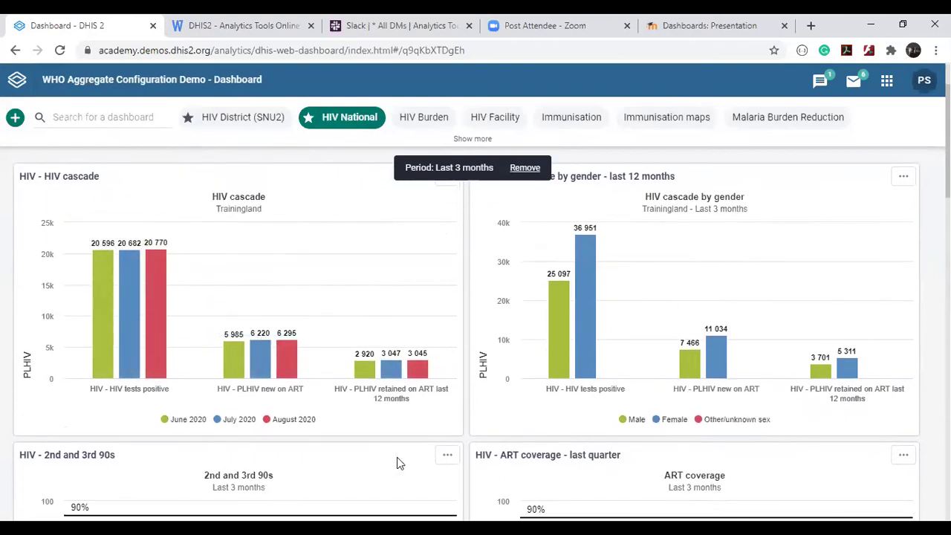
scroll(397, 457, "down", 2)
scroll(397, 457, "down", 1)
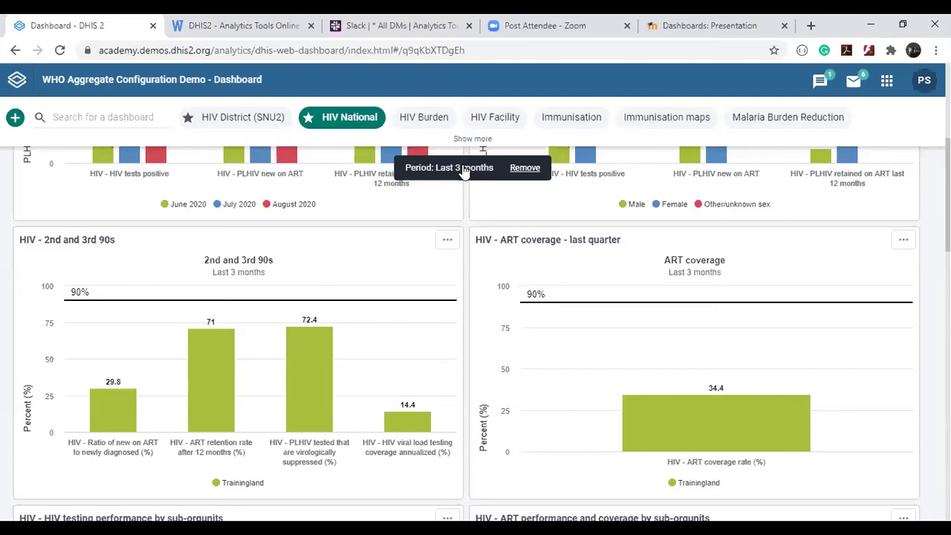
scroll(468, 251, "up", 5)
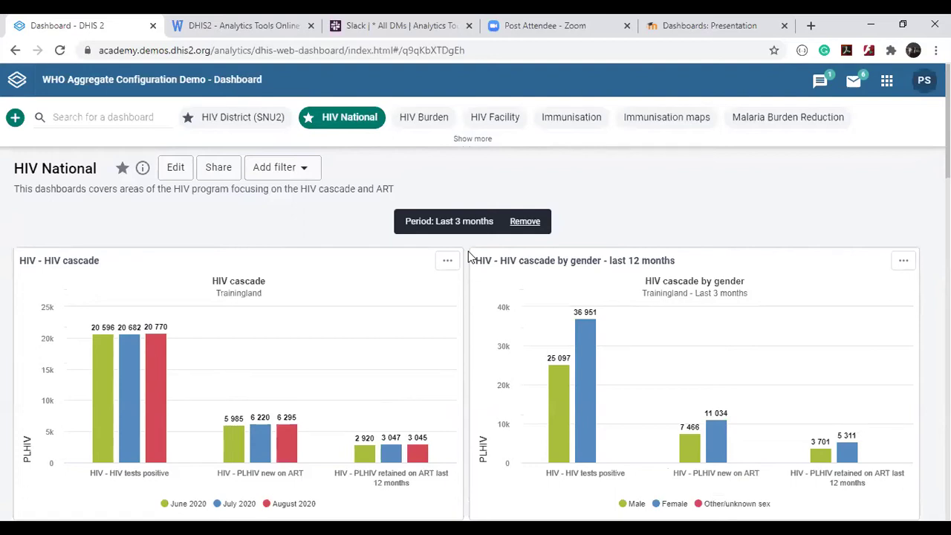
Add an Organisation Unit filter for Bird District under Trainingland > Animal Region.
left_click(298, 172)
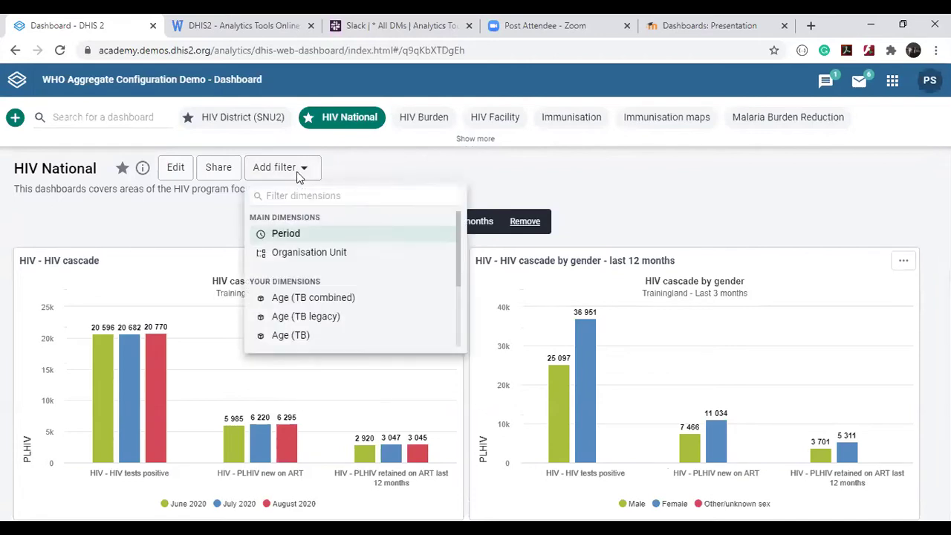
left_click(296, 256)
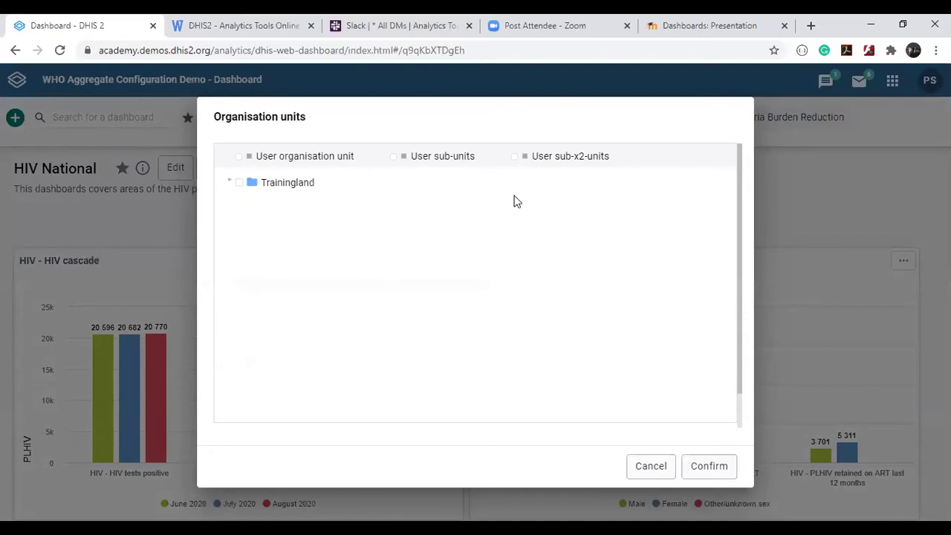
left_click(230, 183)
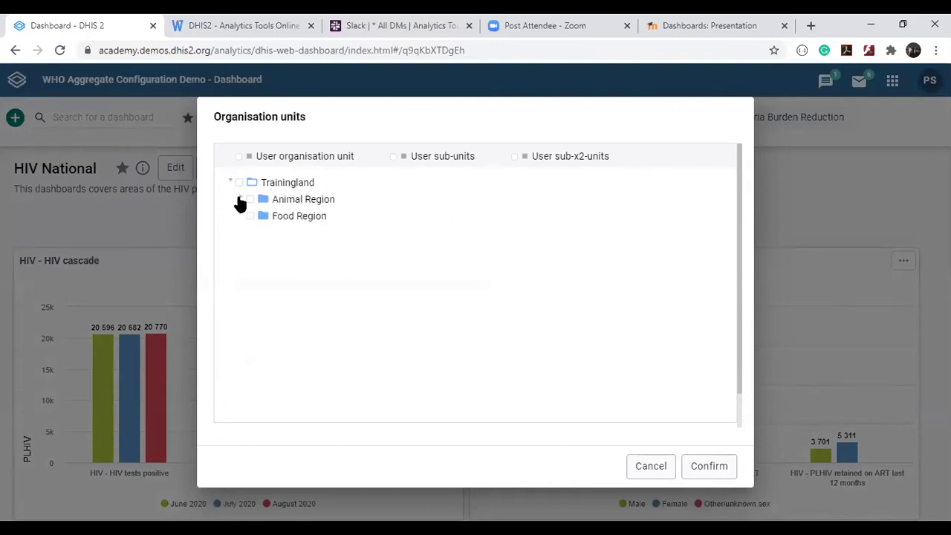
left_click(240, 199)
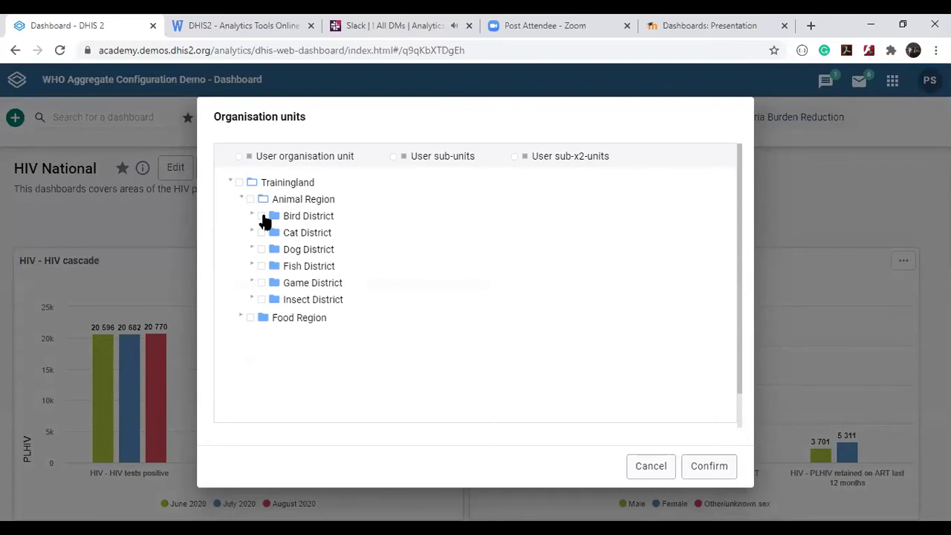
left_click(262, 216)
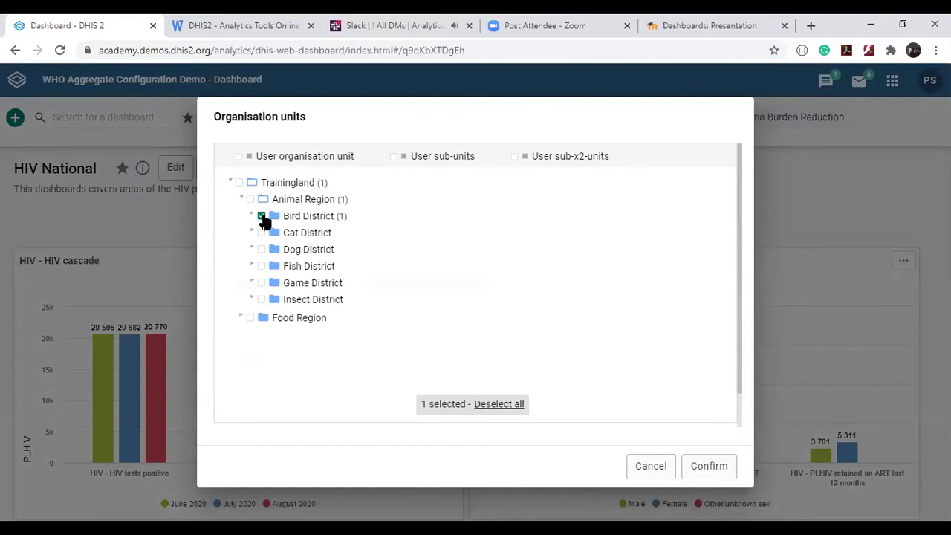
left_click(709, 466)
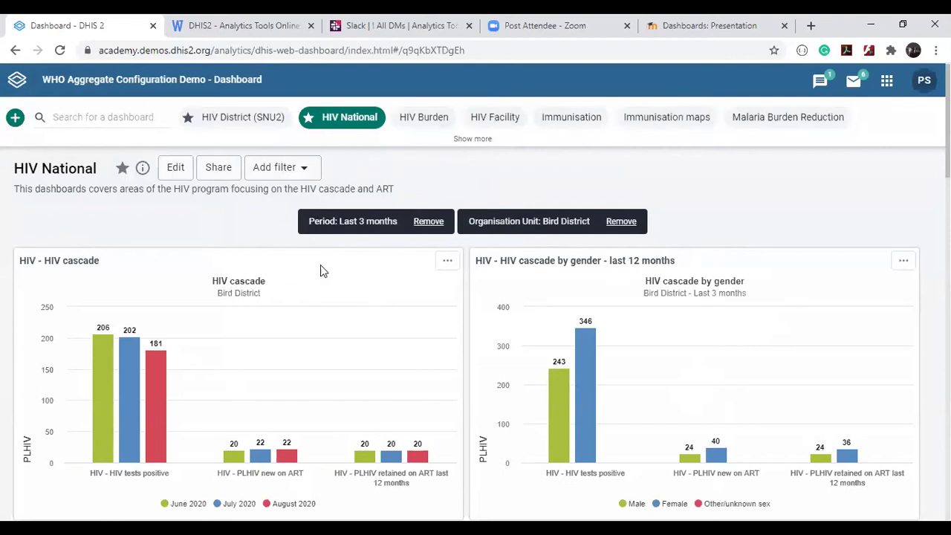
scroll(321, 266, "down", 1)
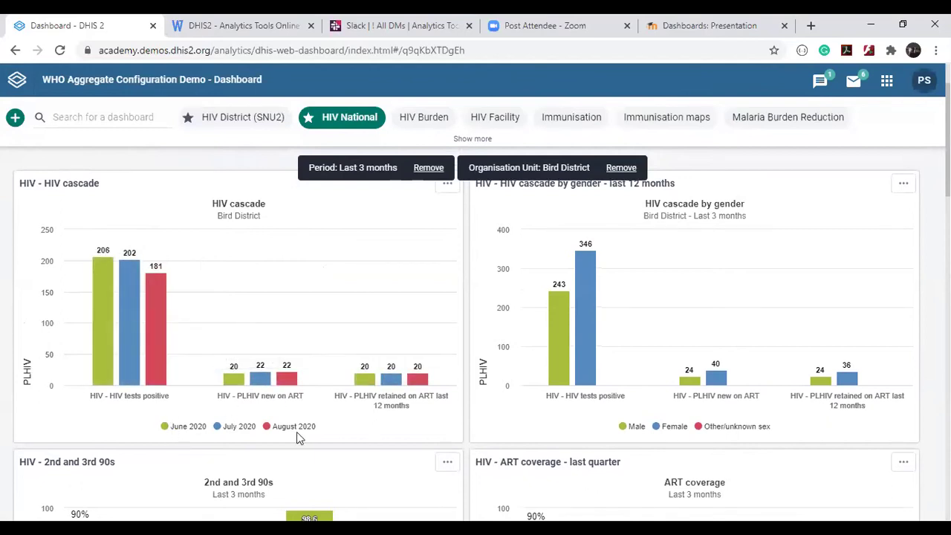
scroll(297, 439, "down", 10)
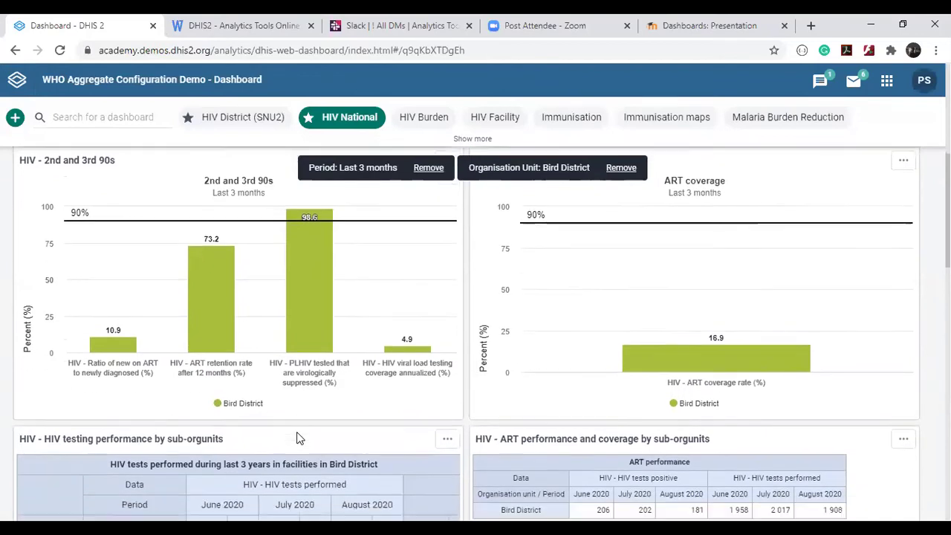
scroll(297, 438, "up", 5)
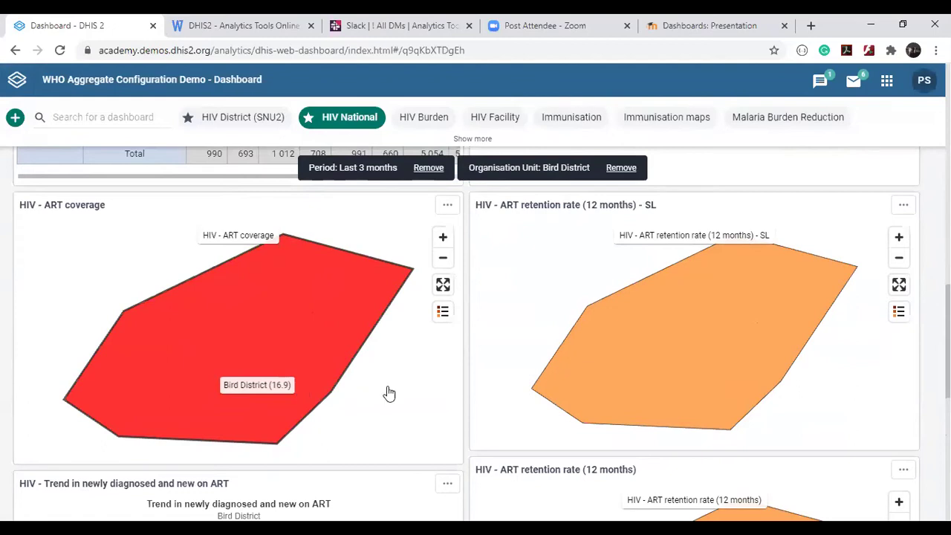
scroll(564, 291, "up", 10)
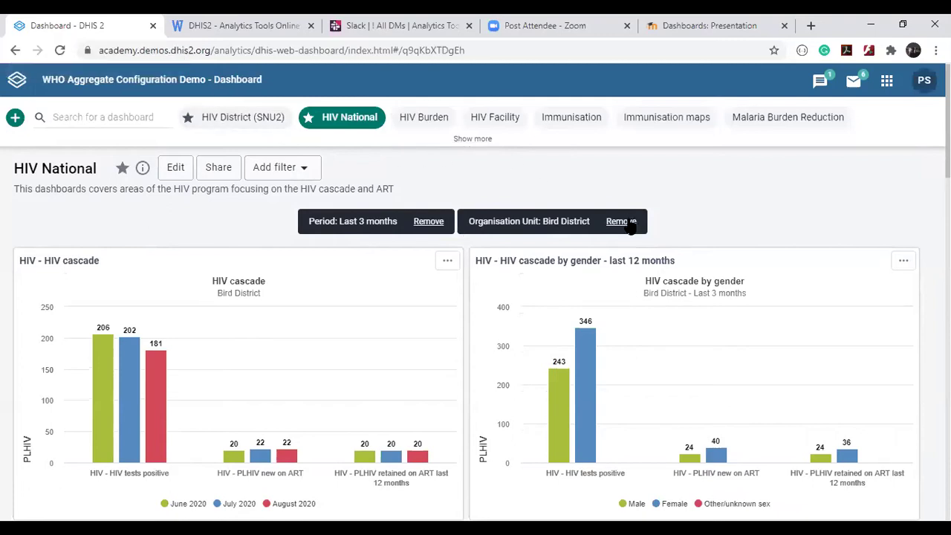
Remove the Bird District and Last 3 months filter chips and hide the dashboard description.
scroll(631, 226, "up", 5)
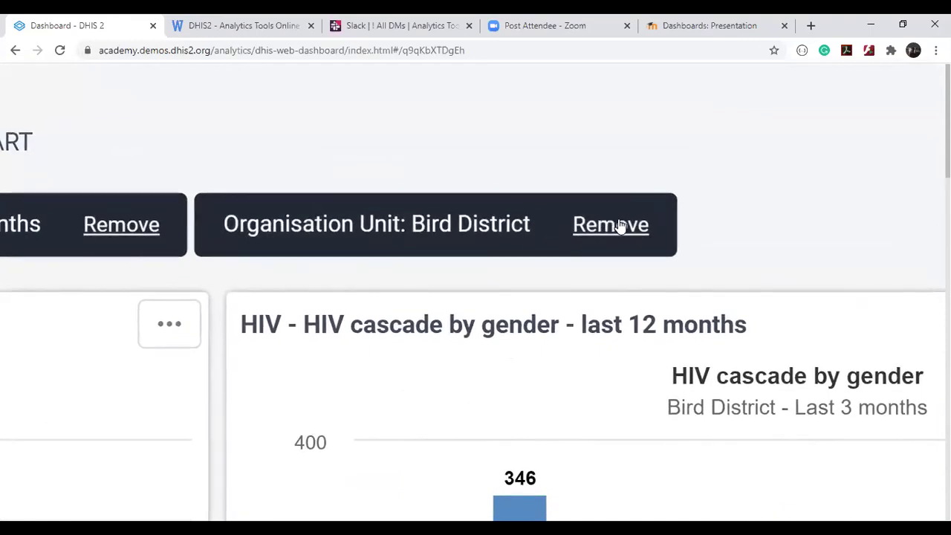
scroll(620, 225, "down", 5)
left_click(621, 222)
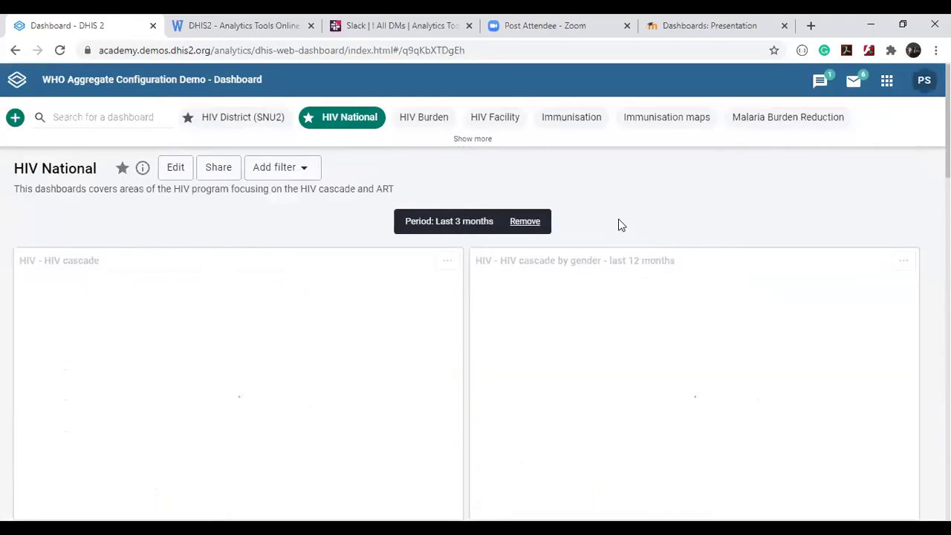
left_click(521, 221)
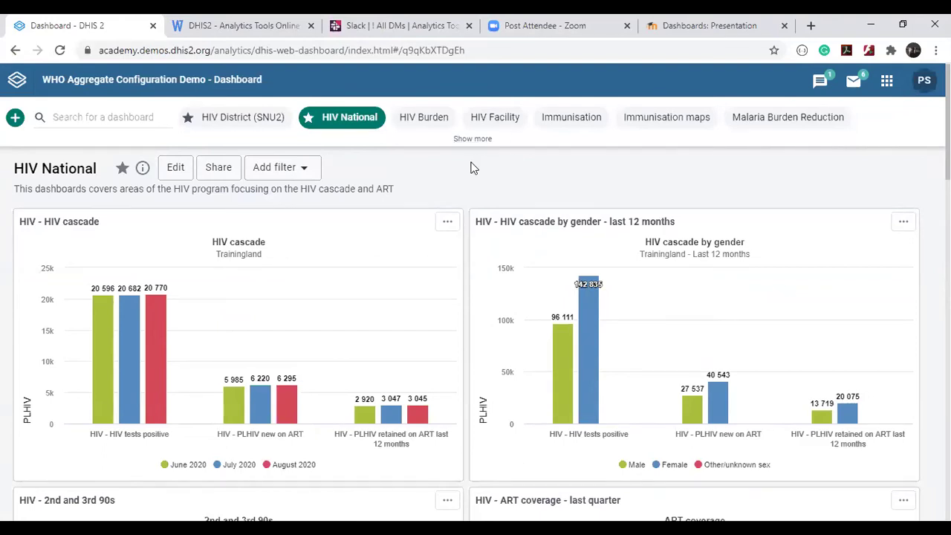
left_click(142, 167)
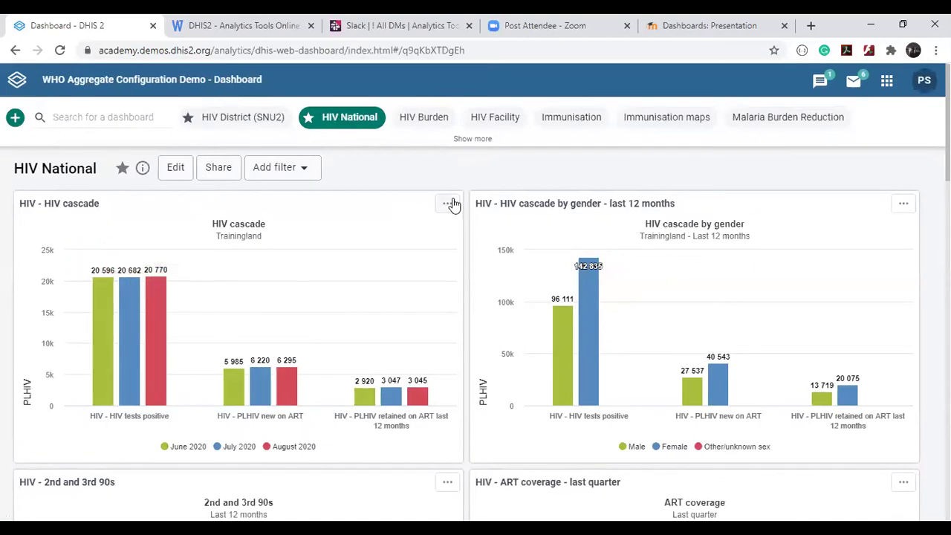
Open and dismiss the HIV cascade item's options menu, check the chart, then reopen the menu.
left_click(449, 203)
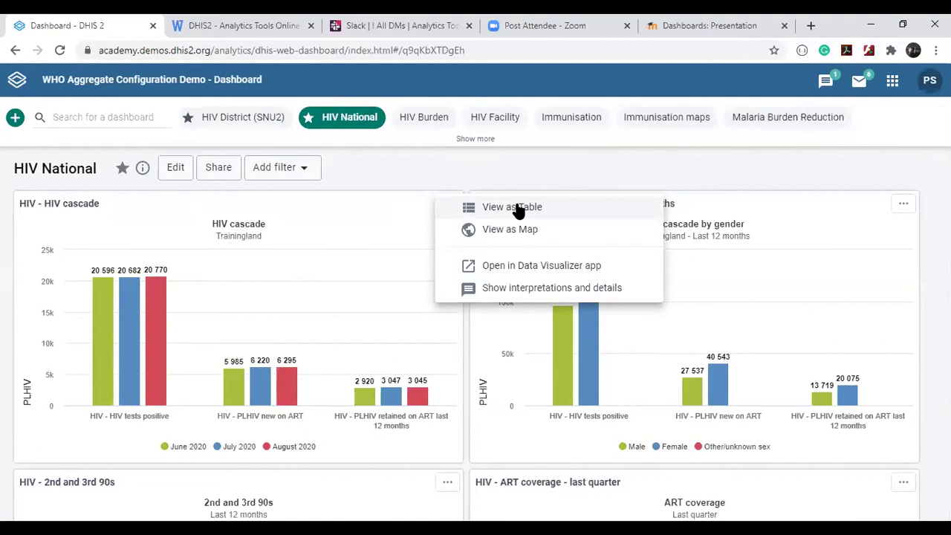
scroll(518, 211, "up", 5)
scroll(519, 211, "right", 3)
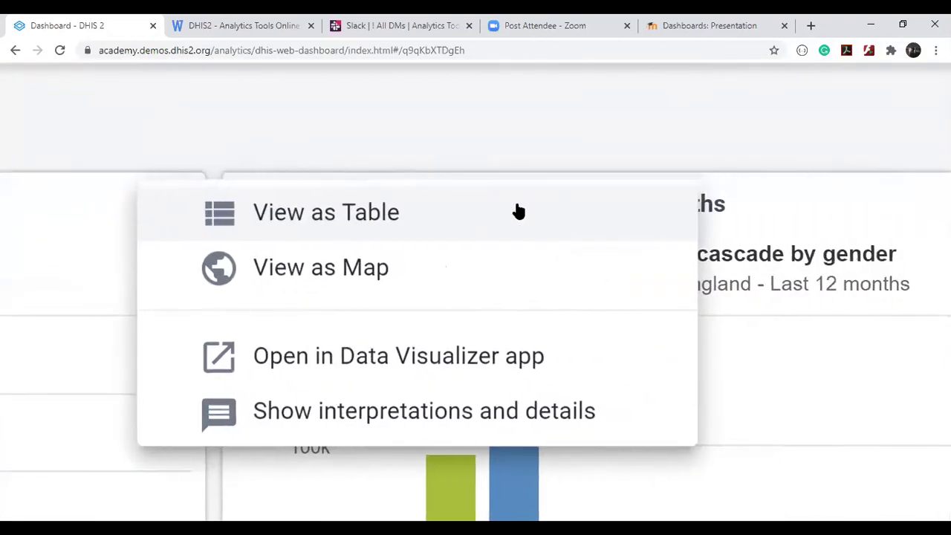
scroll(519, 211, "down", 5)
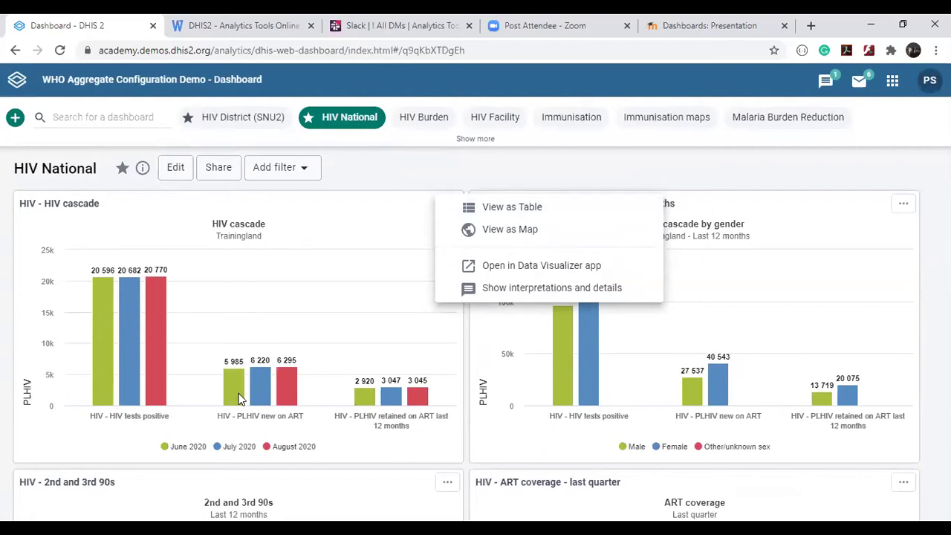
left_click(466, 424)
scroll(465, 425, "down", 1)
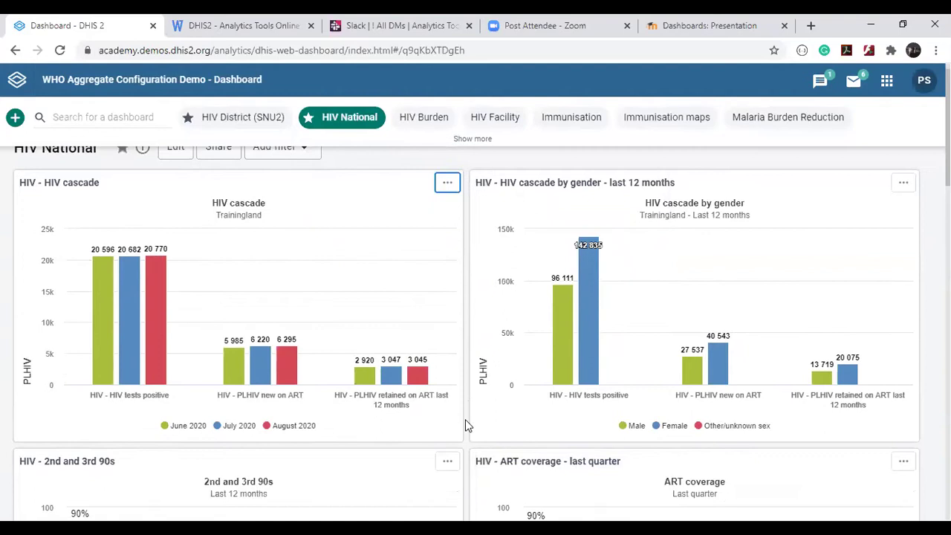
scroll(465, 419, "down", 7)
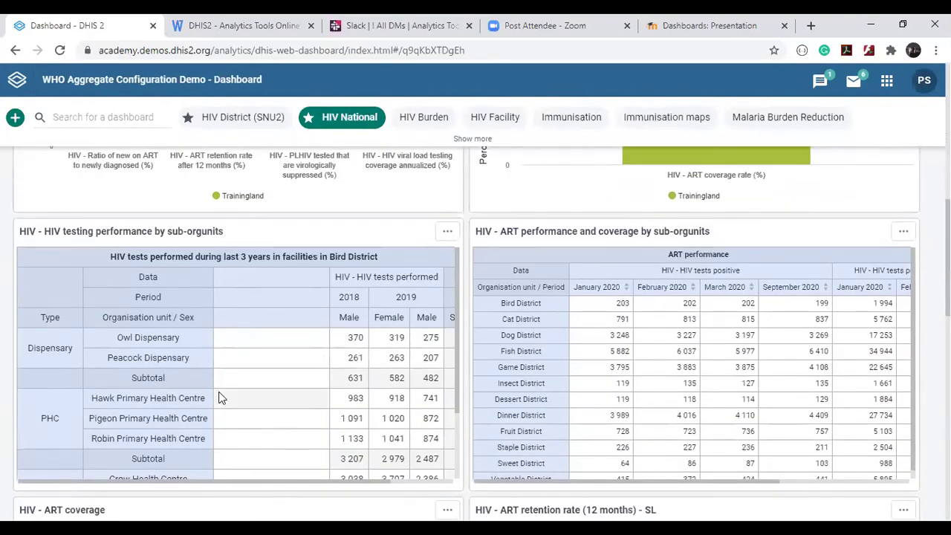
scroll(219, 397, "down", 4)
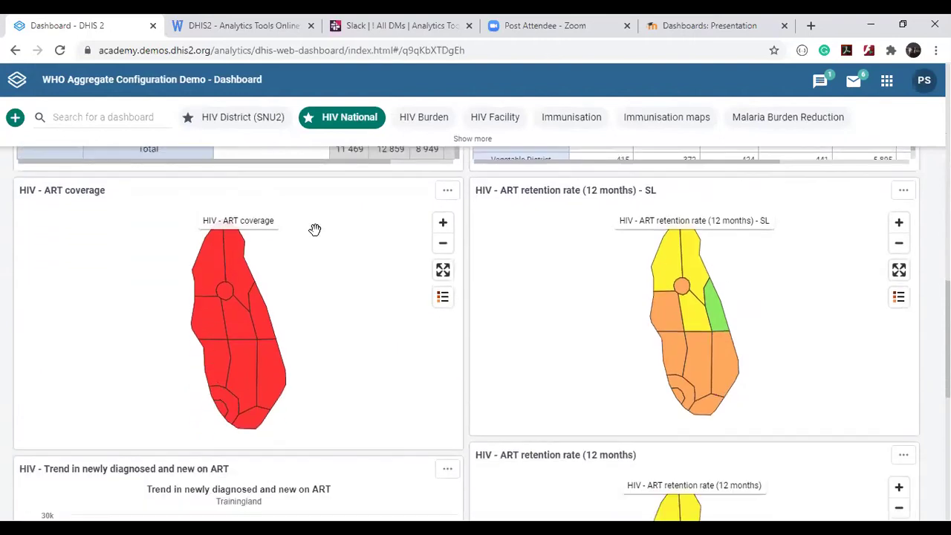
scroll(194, 318, "up", 11)
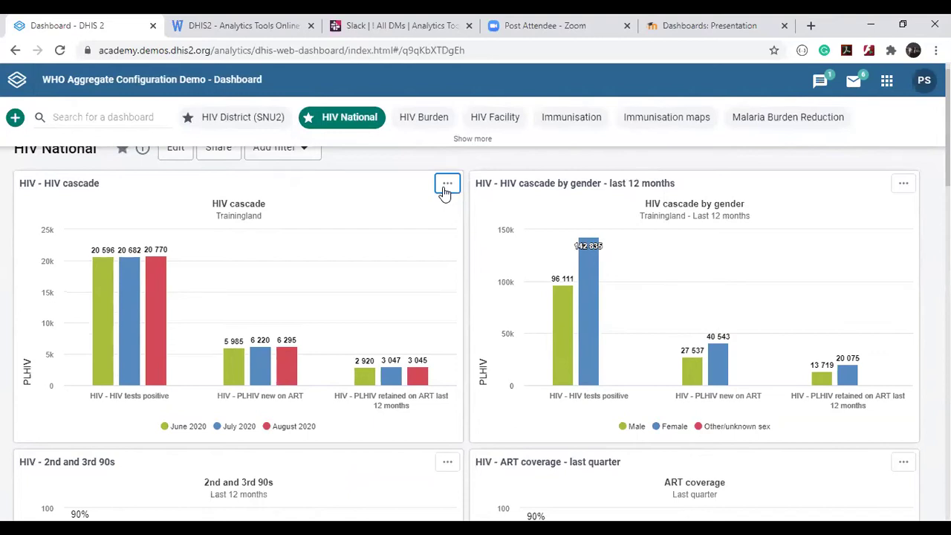
left_click(447, 184)
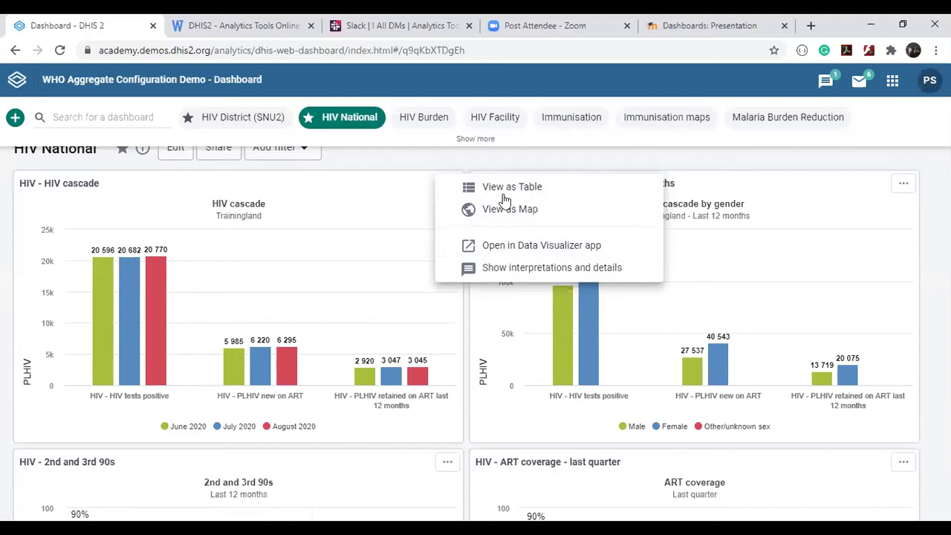
View the HIV cascade item as a table, then as a map, then back as a chart.
left_click(533, 192)
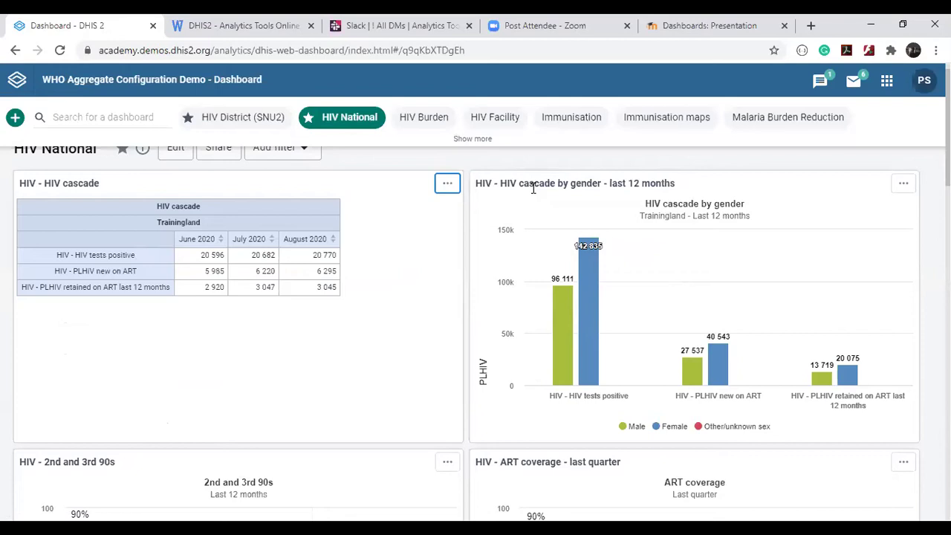
scroll(533, 188, "up", 1)
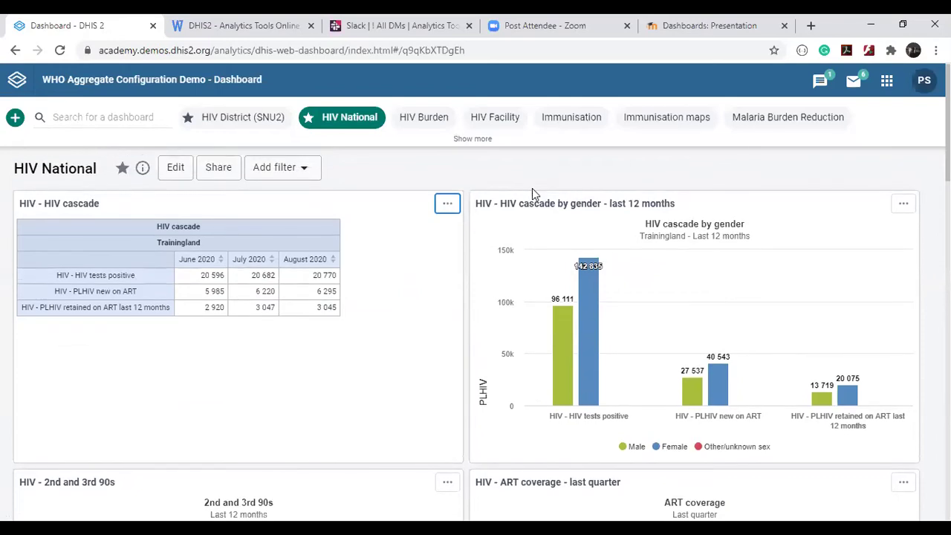
left_click(448, 213)
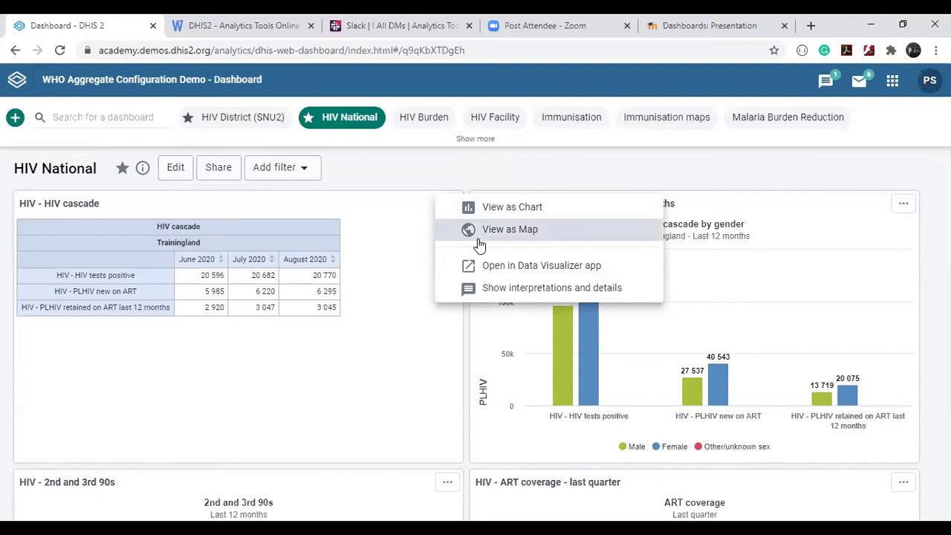
left_click(479, 240)
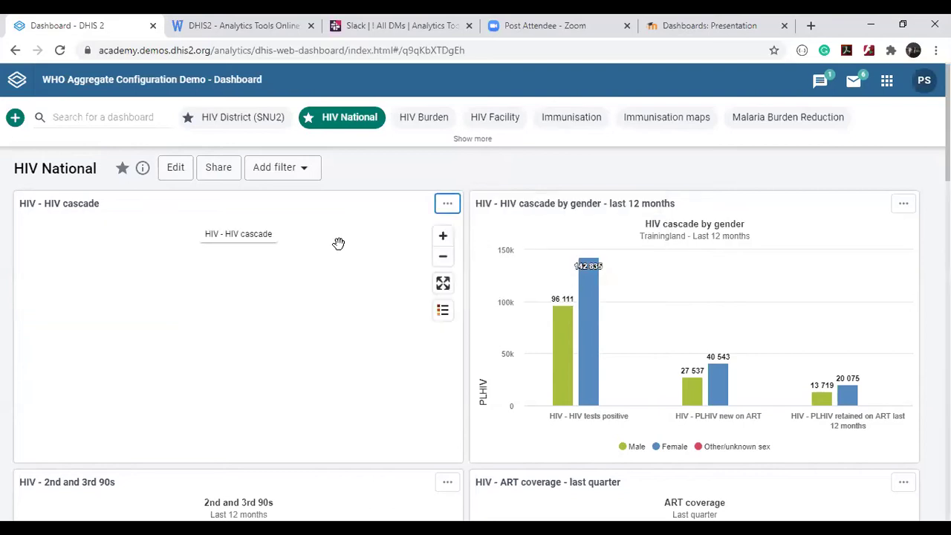
left_click(444, 204)
left_click(491, 216)
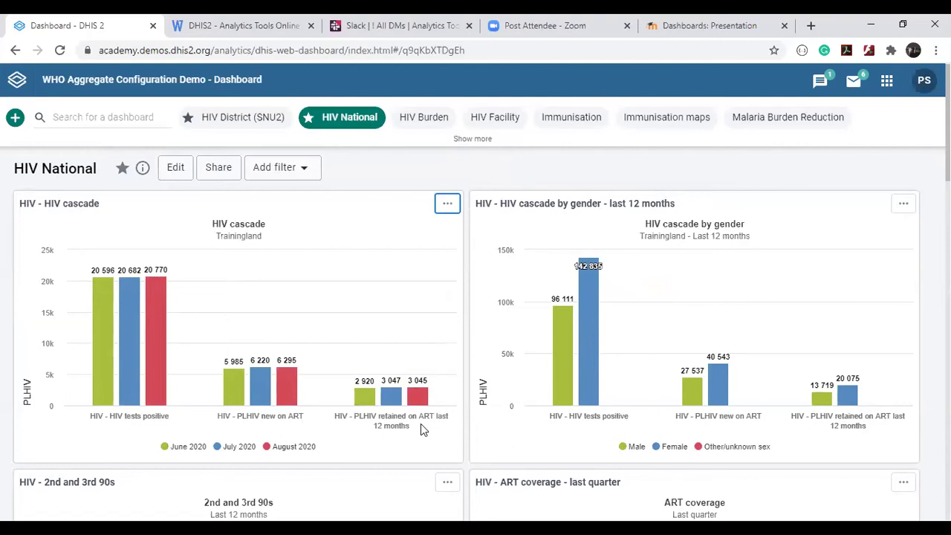
left_click(447, 202)
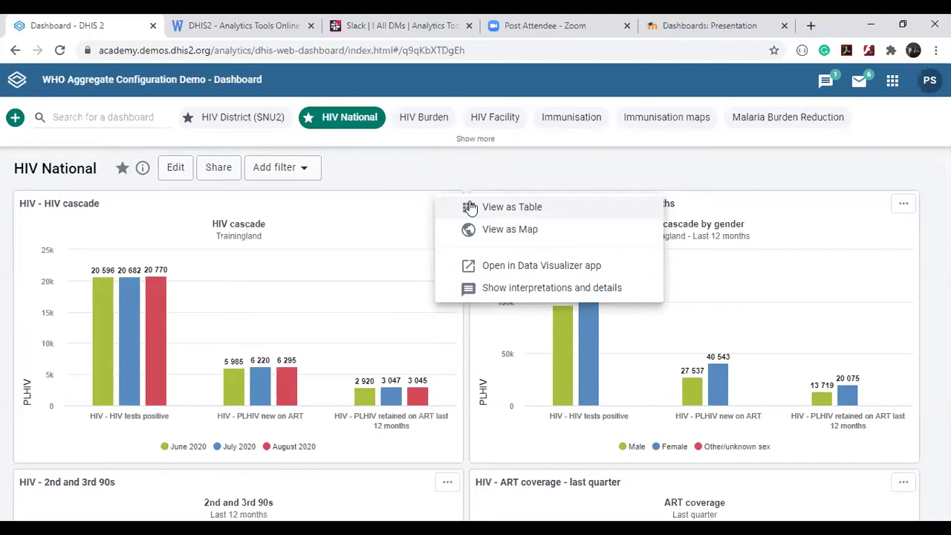
Show the HIV cascade chart's details and interpretations and read its description.
left_click(491, 291)
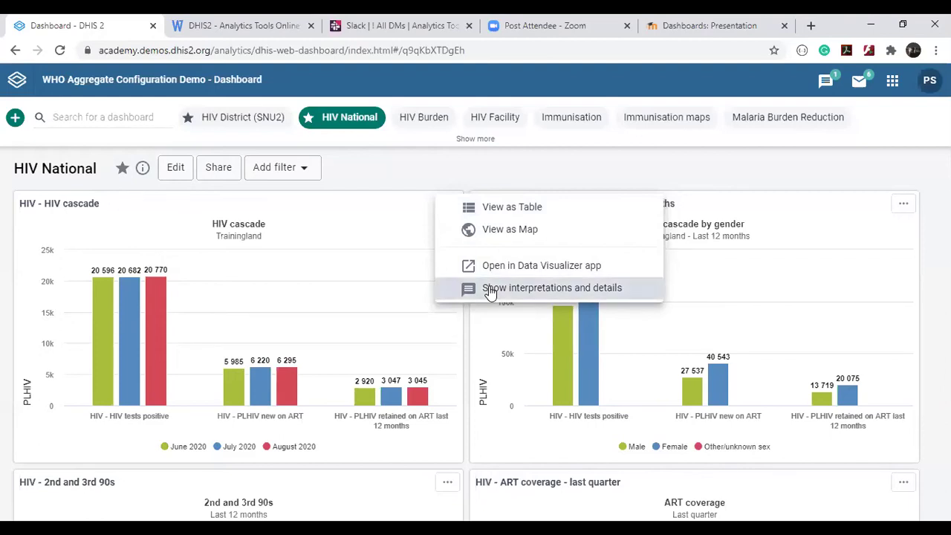
scroll(460, 336, "down", 2)
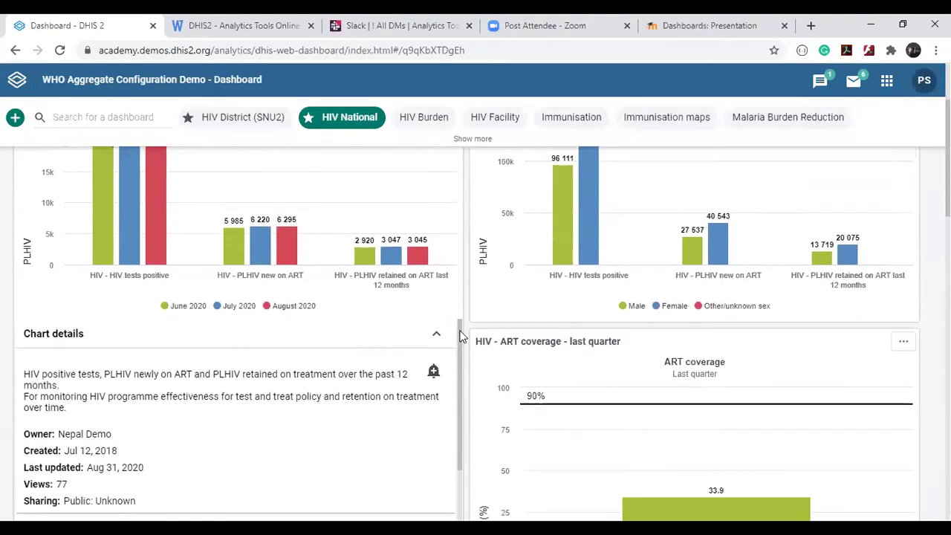
scroll(459, 336, "down", 2)
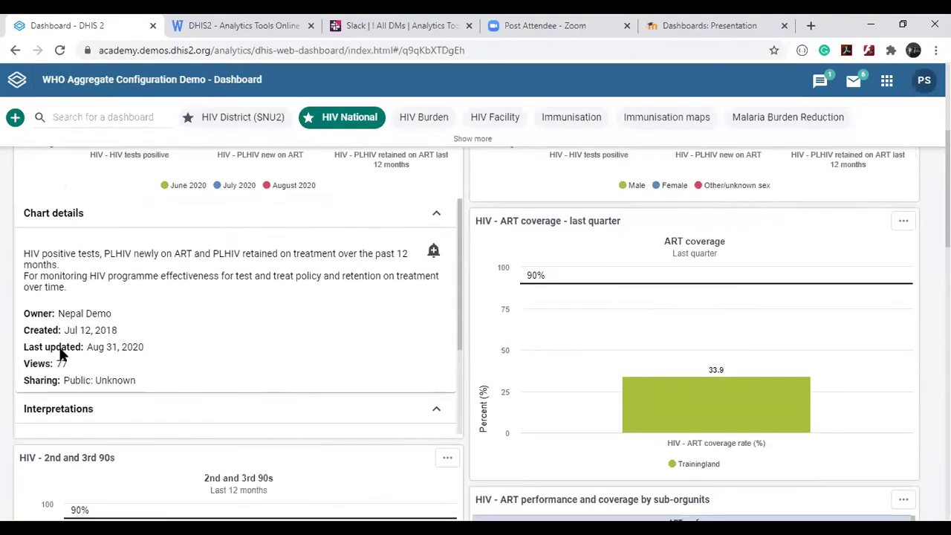
left_click_drag(23, 249, 72, 292)
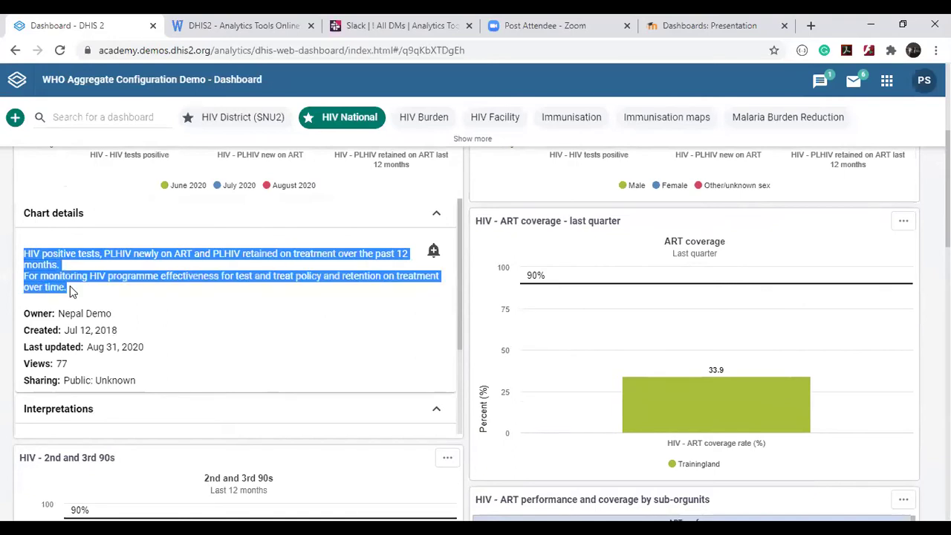
left_click(72, 292)
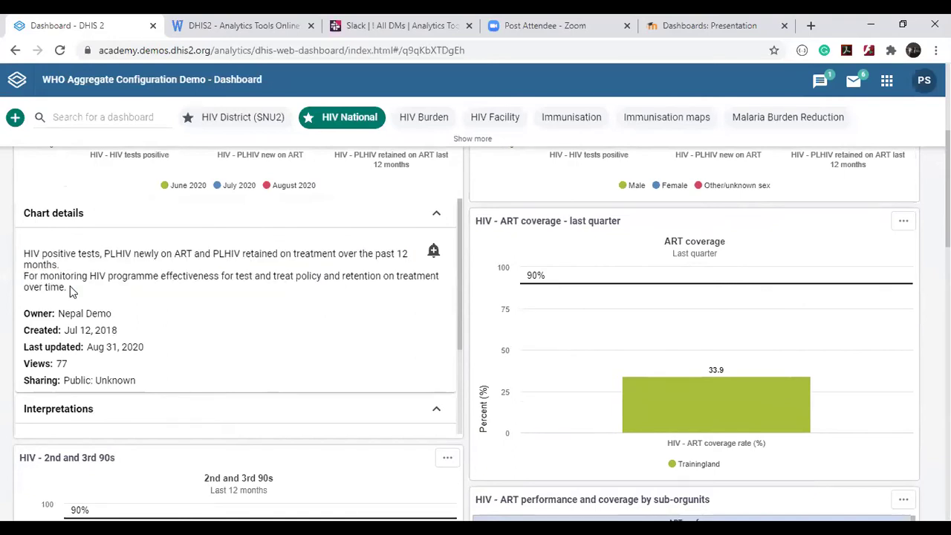
scroll(72, 292, "up", 3)
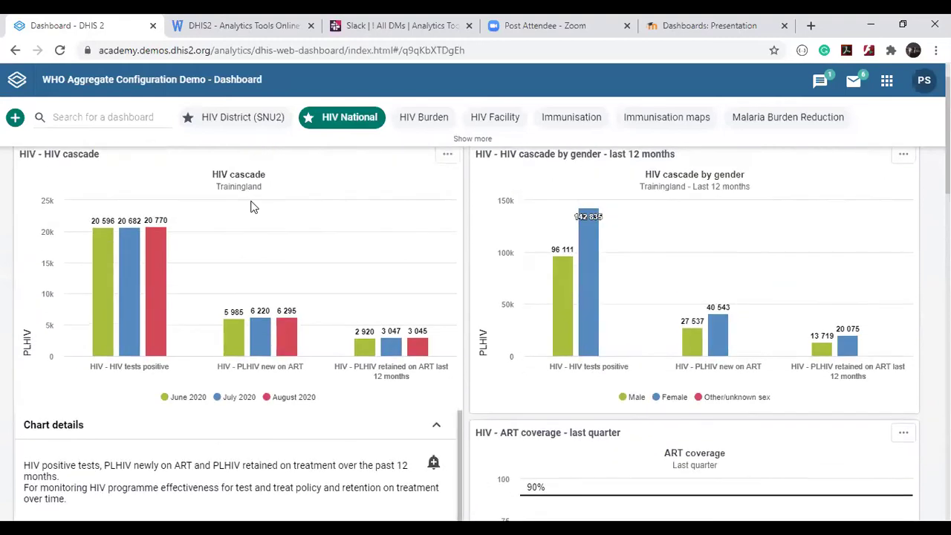
scroll(212, 335, "down", 2)
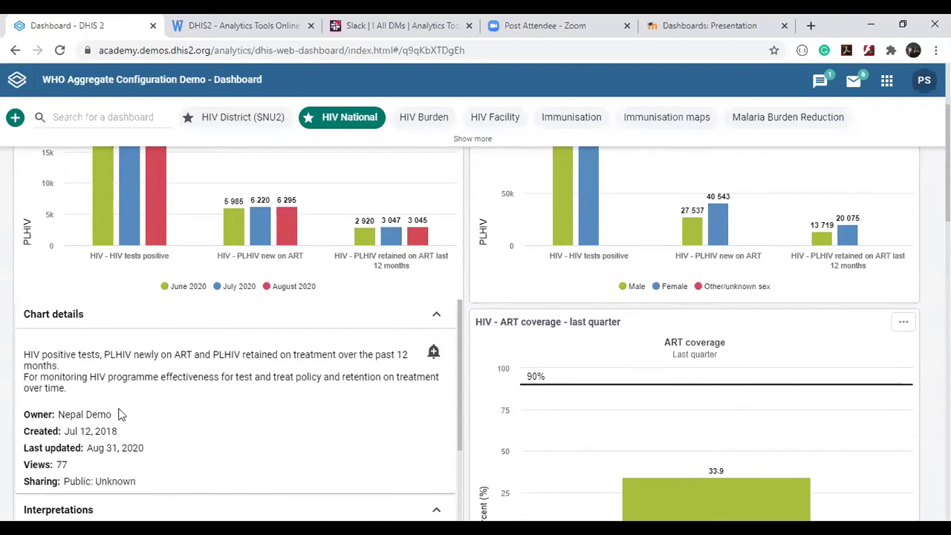
Scroll through the chart's interpretations and comments, then back up to the chart.
scroll(121, 414, "down", 2)
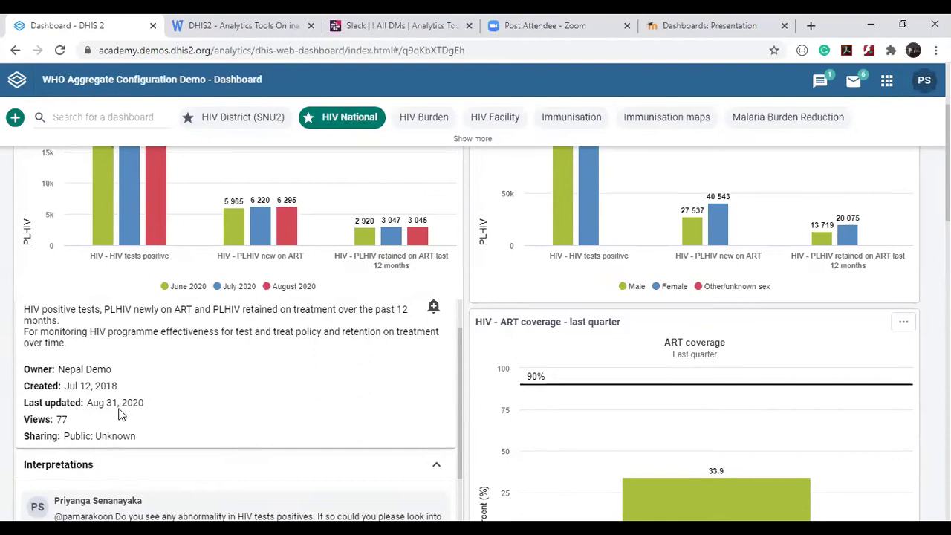
scroll(121, 413, "up", 1)
scroll(167, 424, "down", 4)
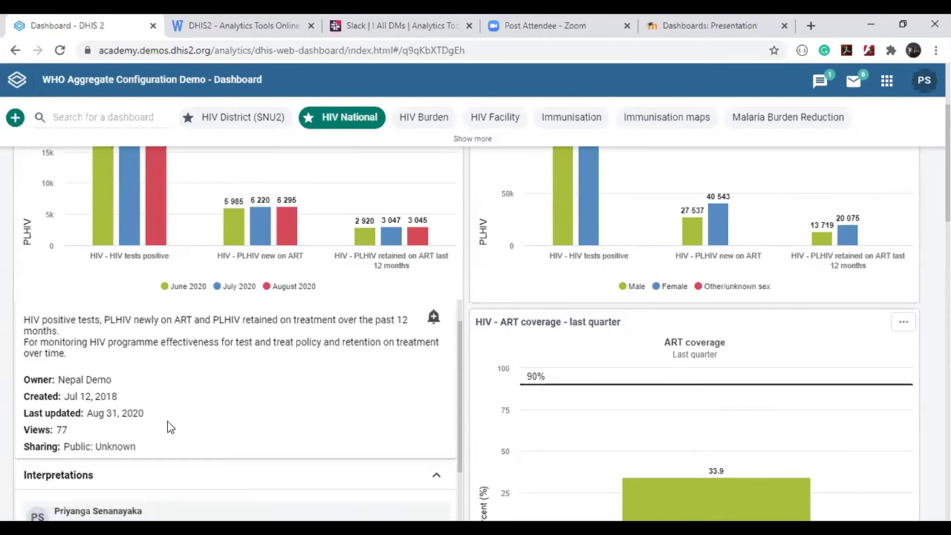
scroll(167, 426, "down", 4)
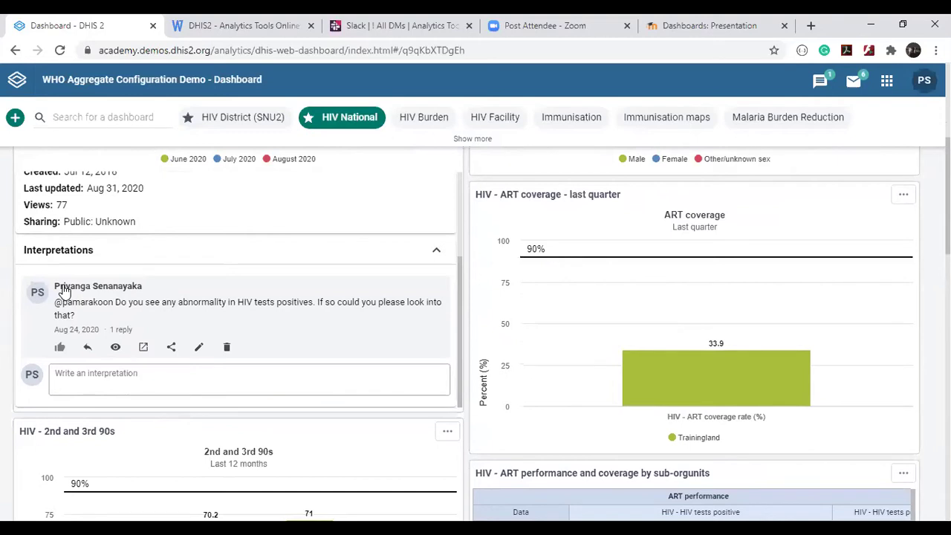
scroll(64, 289, "up", 1)
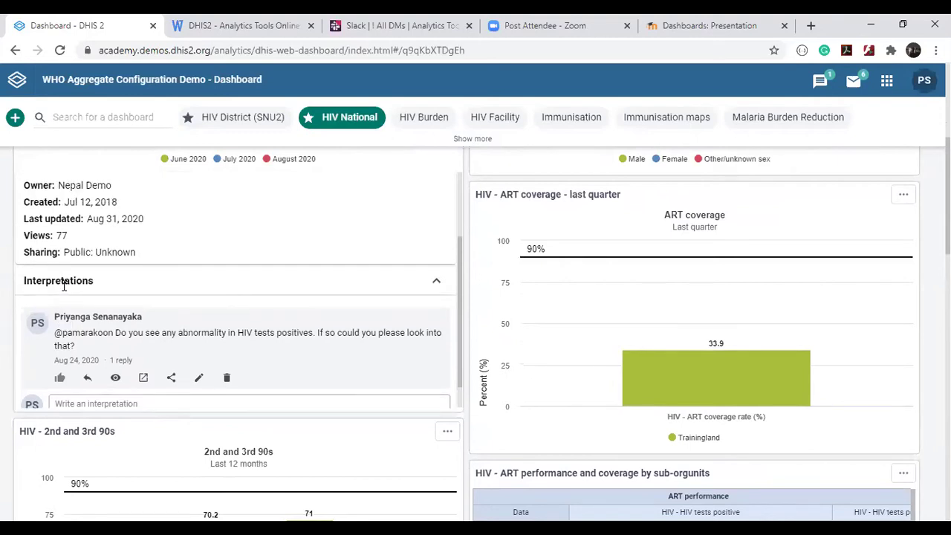
scroll(64, 288, "up", 3)
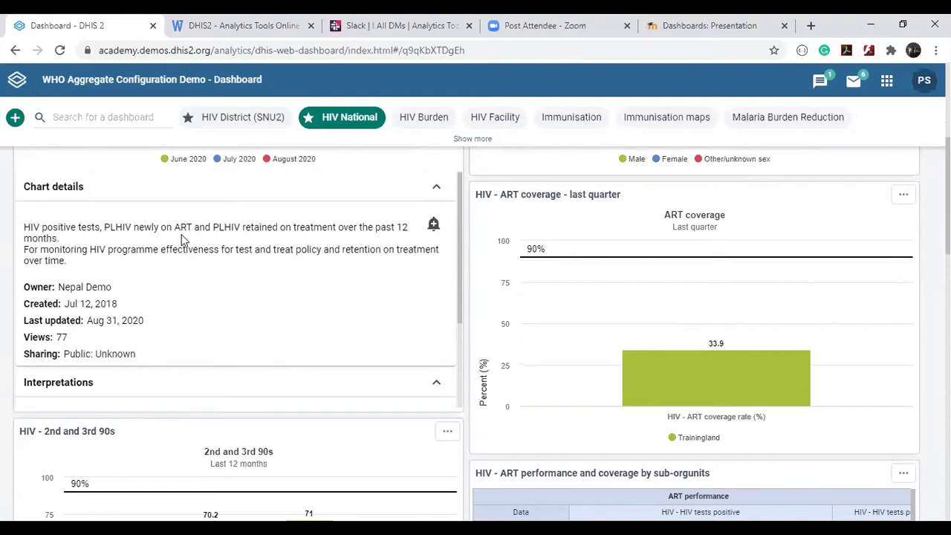
scroll(181, 240, "up", 4)
left_click(448, 204)
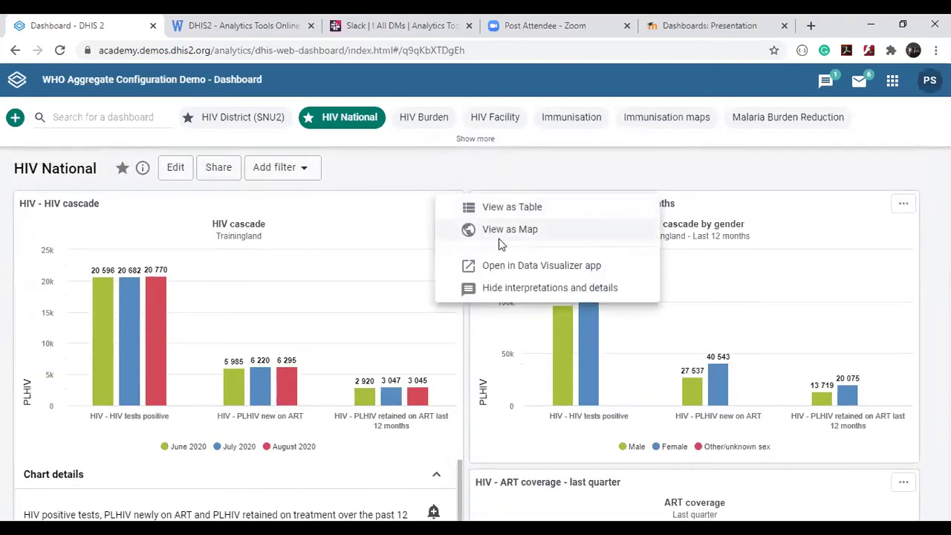
Close the HIV cascade chart's details and interpretations panel and scroll the dashboard.
left_click(491, 293)
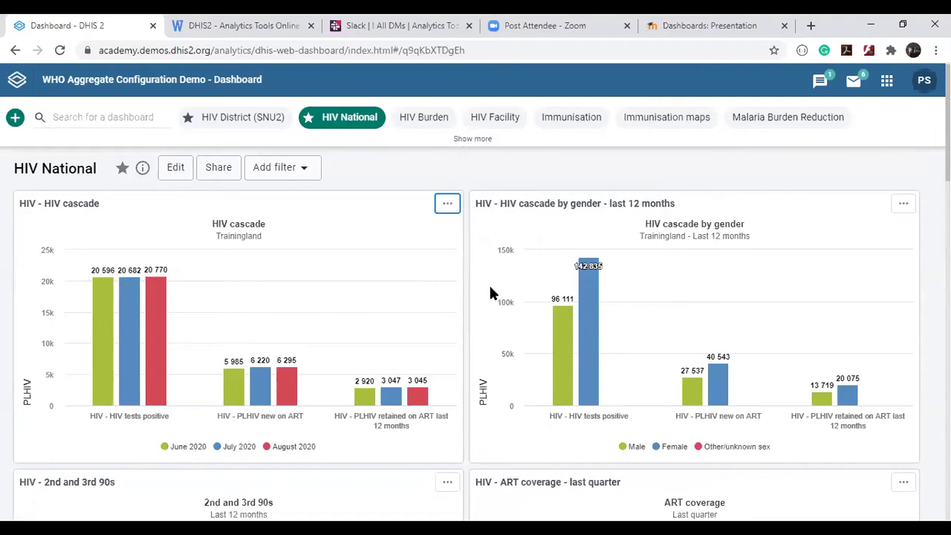
scroll(490, 293, "down", 1)
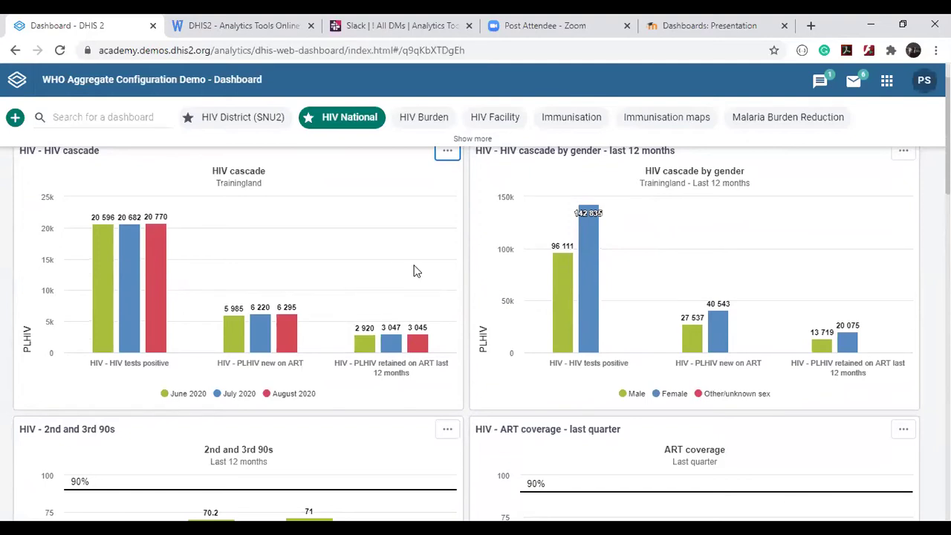
scroll(416, 272, "down", 3)
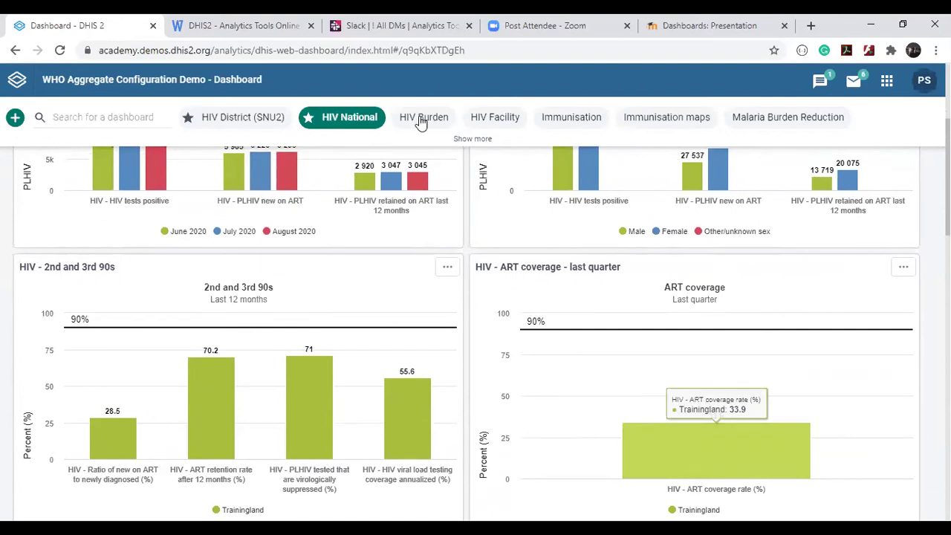
scroll(422, 123, "up", 3)
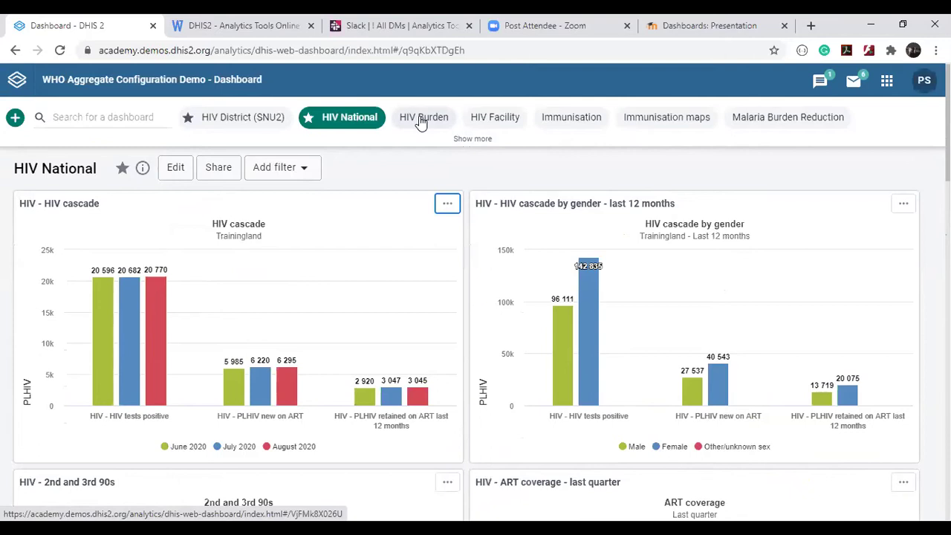
left_click(471, 140)
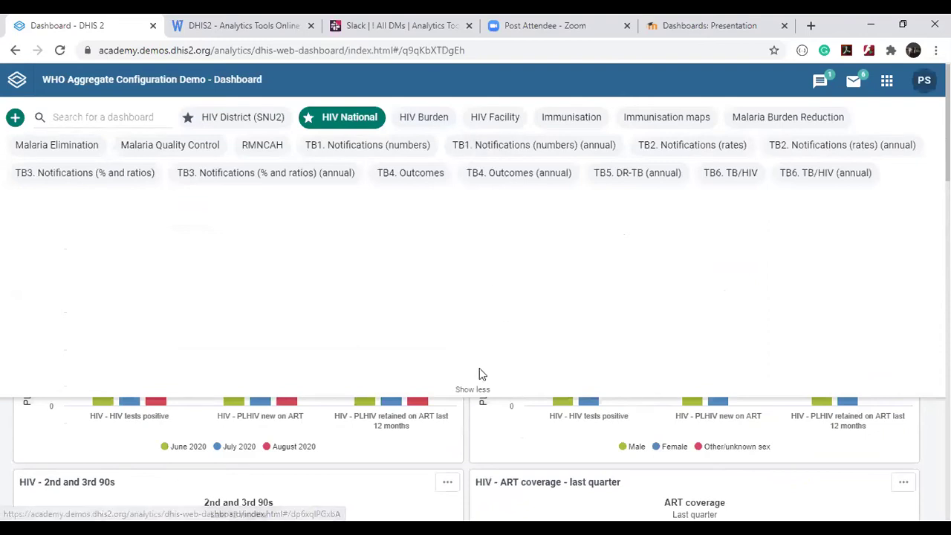
left_click(473, 389)
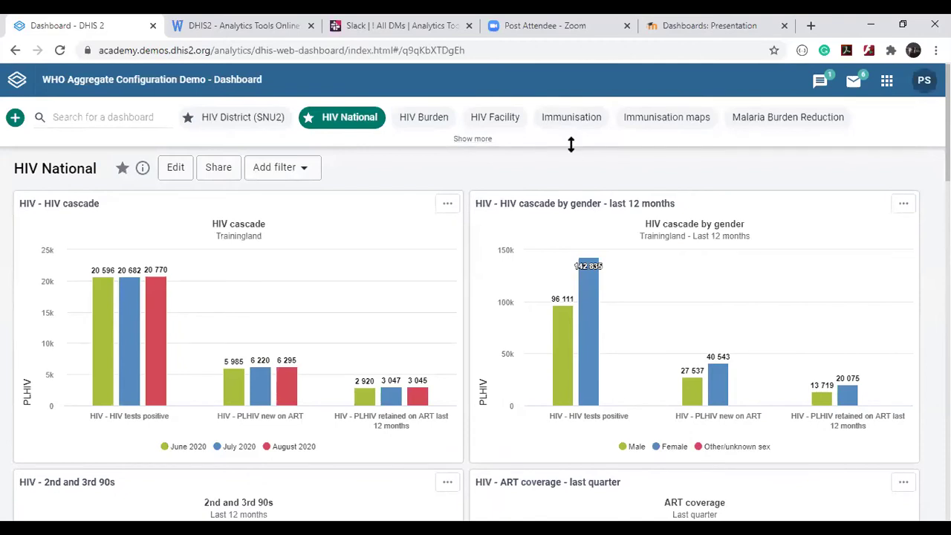
left_click(660, 119)
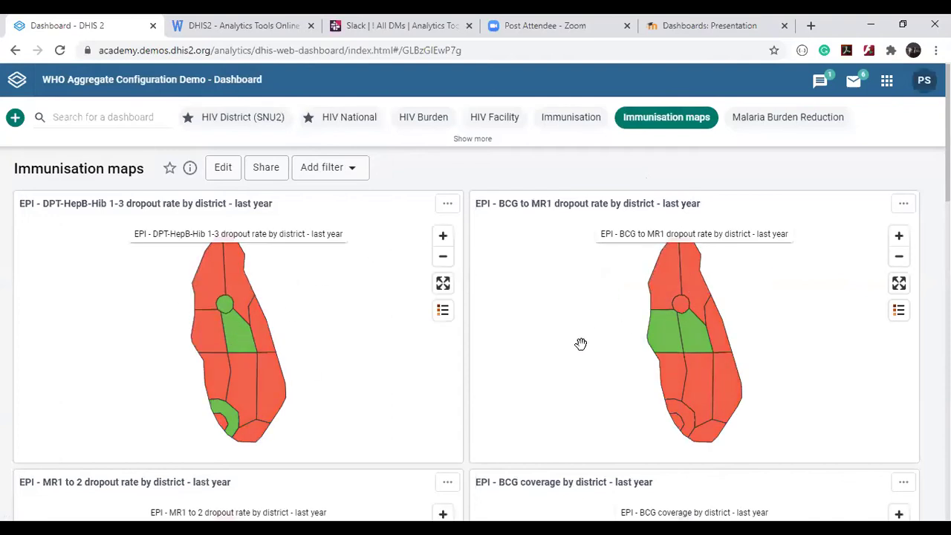
scroll(580, 343, "down", 6)
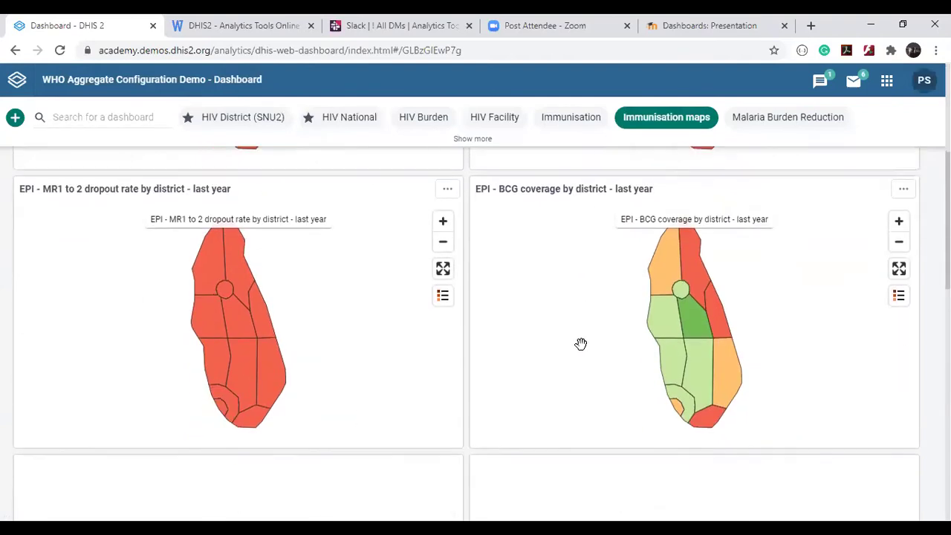
scroll(581, 348, "down", 5)
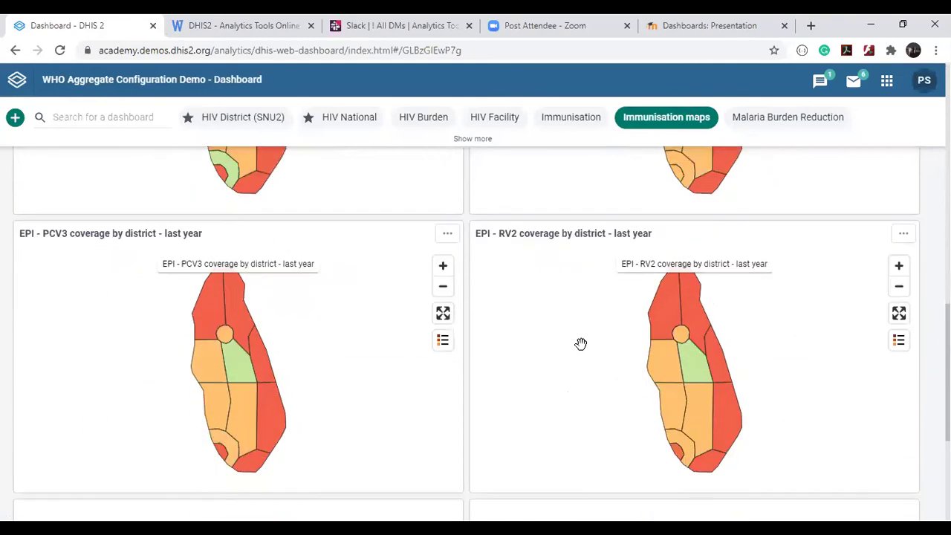
scroll(581, 343, "down", 3)
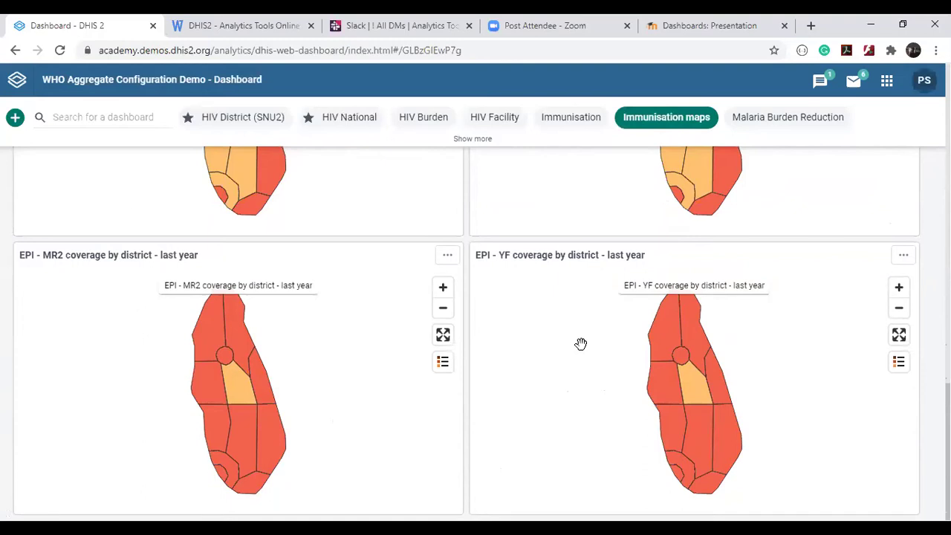
scroll(580, 343, "up", 5)
scroll(580, 343, "down", 5)
mouse_move(705, 341)
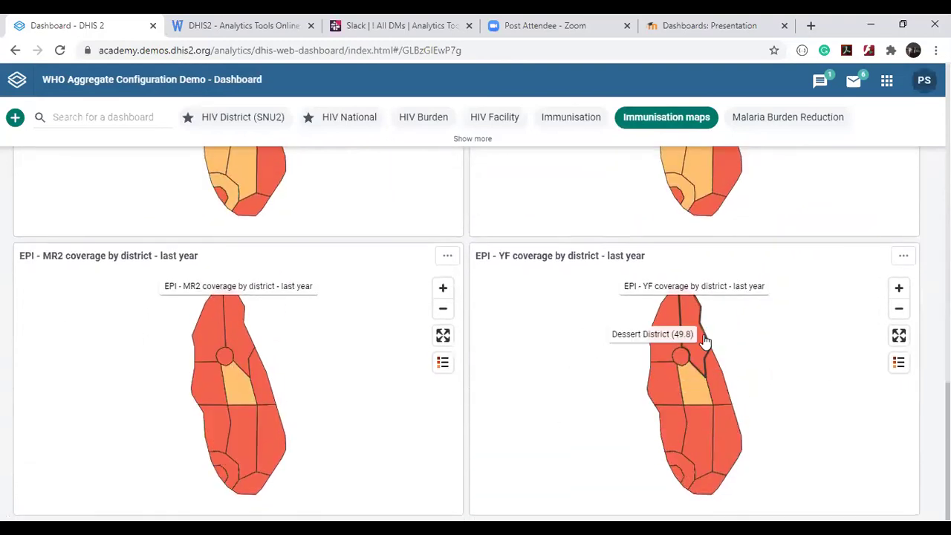
scroll(705, 341, "up", 8)
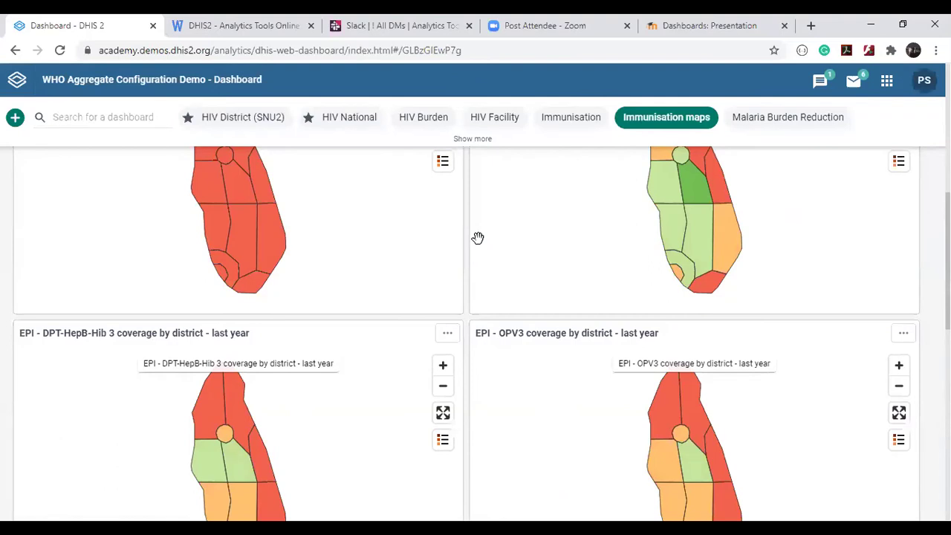
scroll(478, 238, "up", 8)
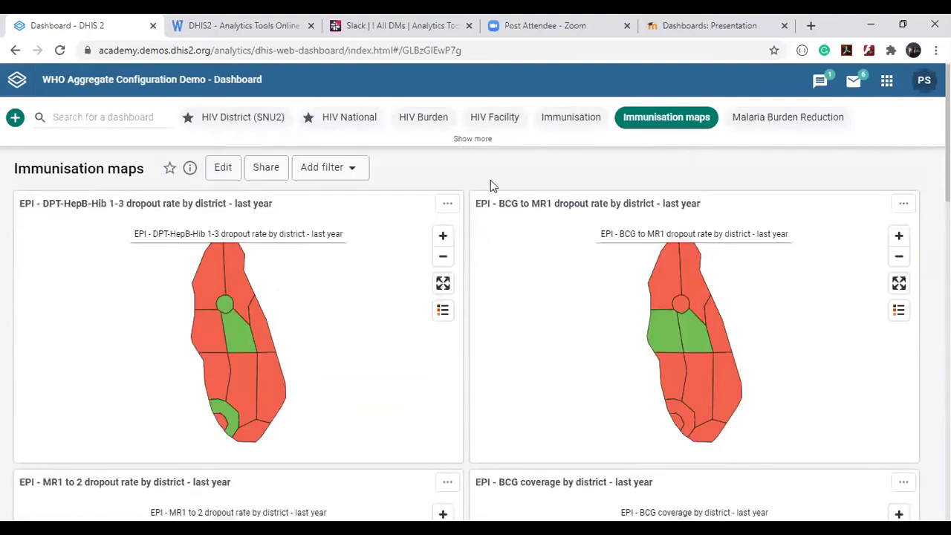
Switch to the HIV National dashboard and scroll to the newly-diagnosed trend chart and ART retention map.
left_click(343, 119)
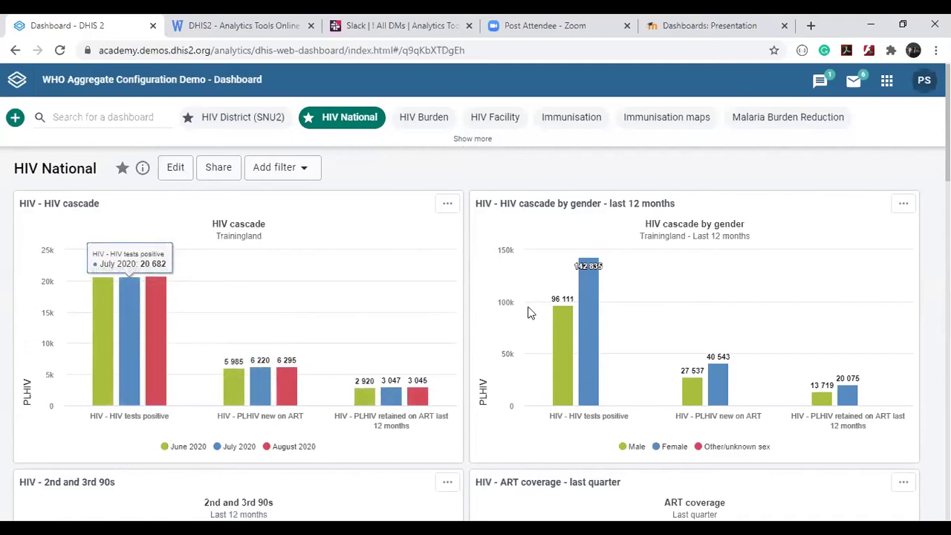
scroll(527, 312, "down", 6)
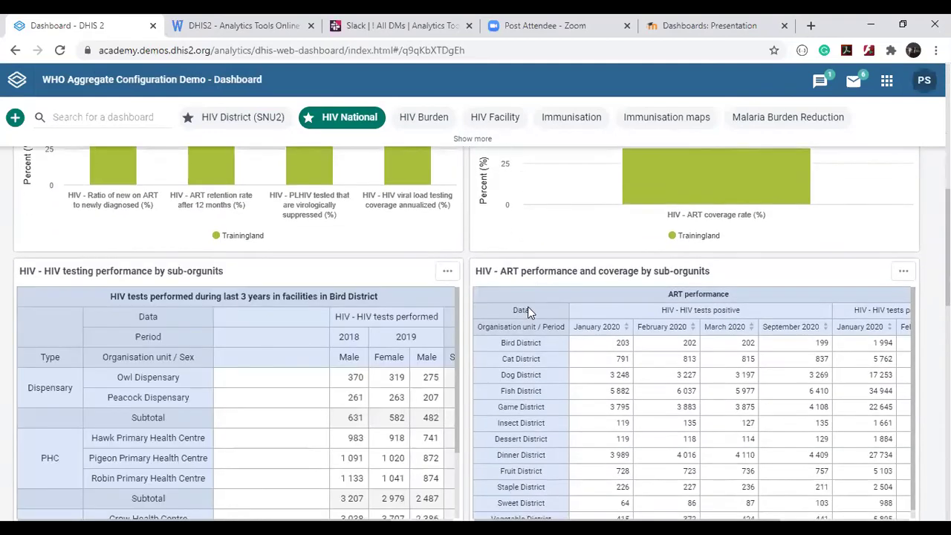
scroll(527, 306, "down", 10)
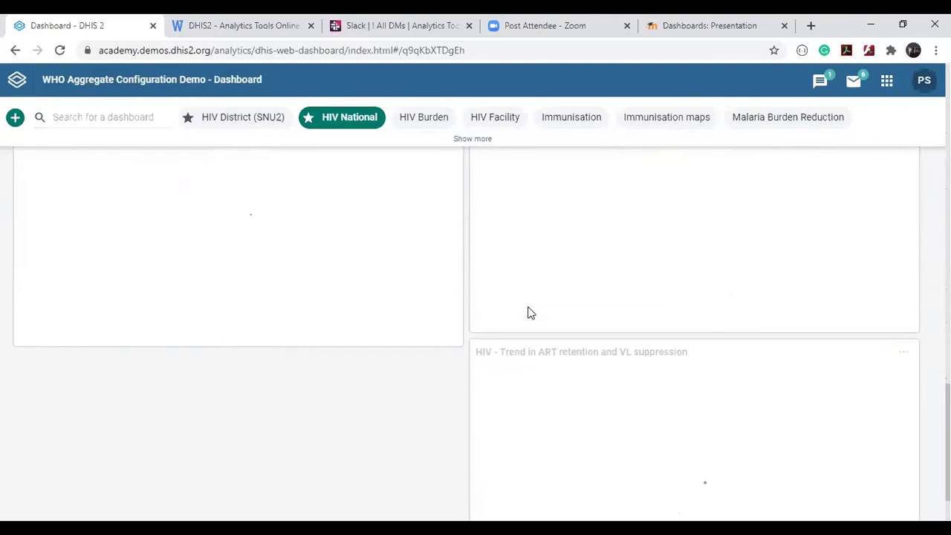
scroll(526, 306, "down", 1)
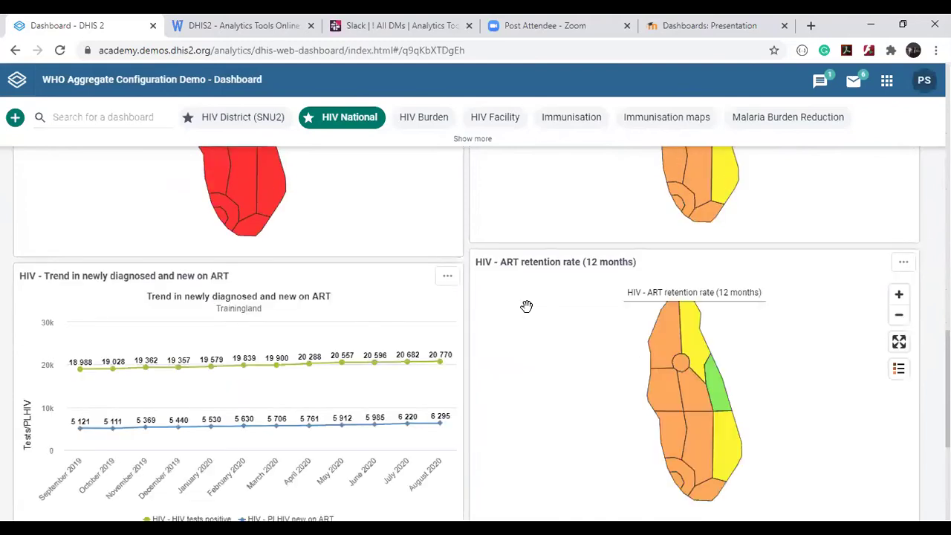
scroll(526, 306, "down", 2)
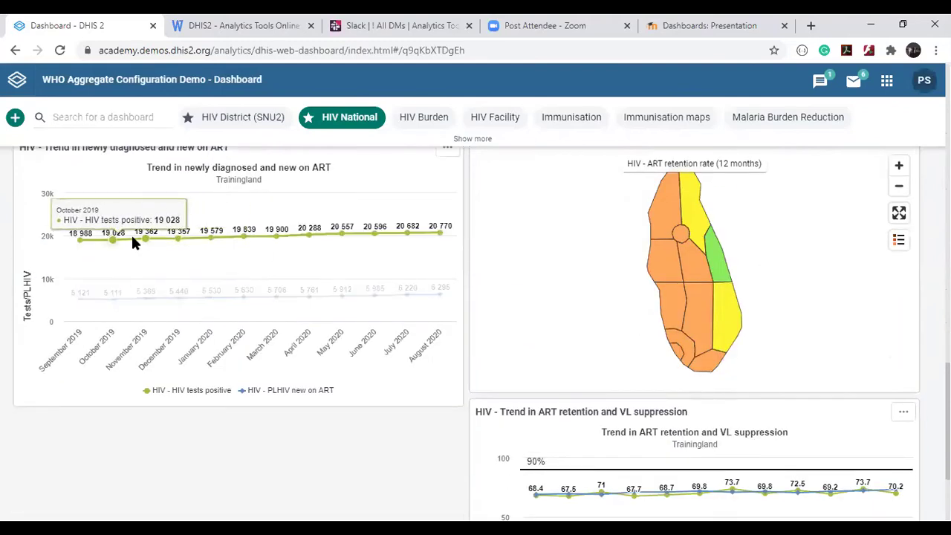
scroll(135, 237, "up", 1)
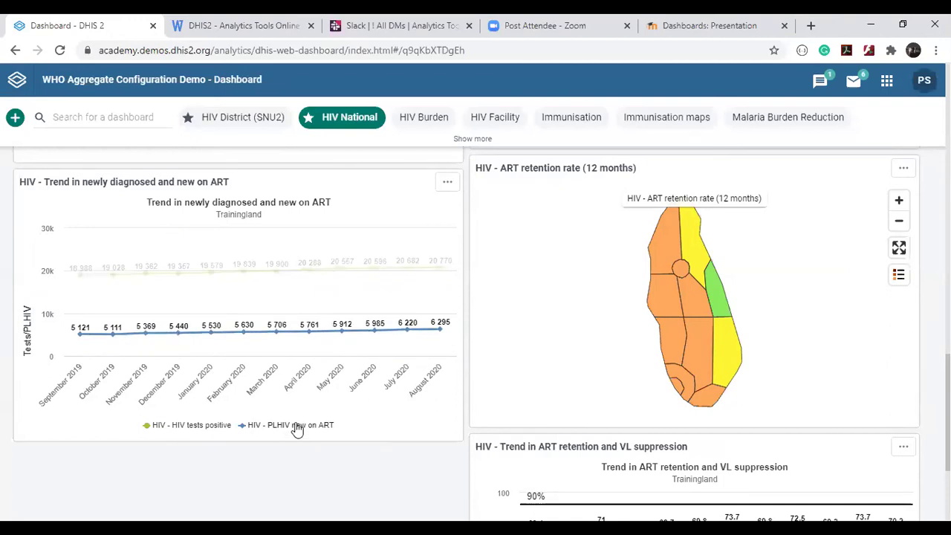
left_click(252, 427)
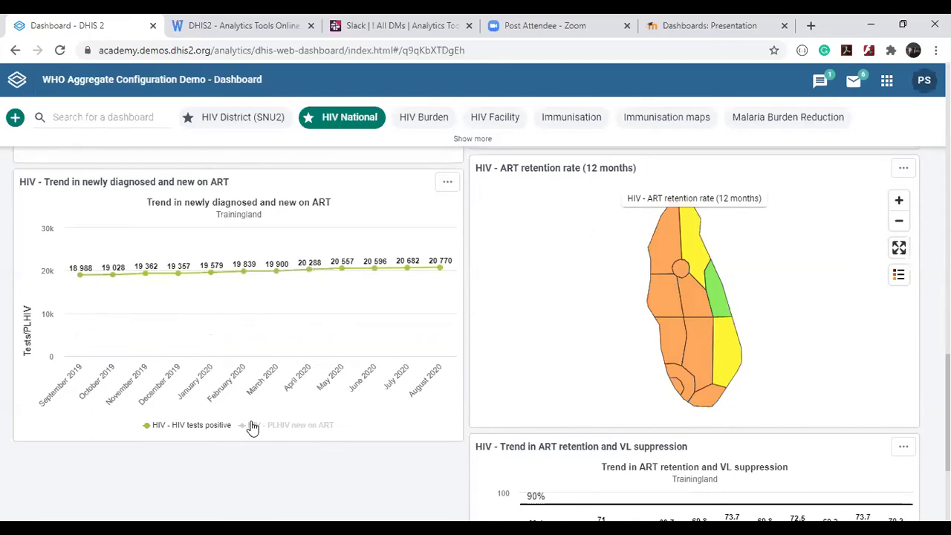
left_click(252, 427)
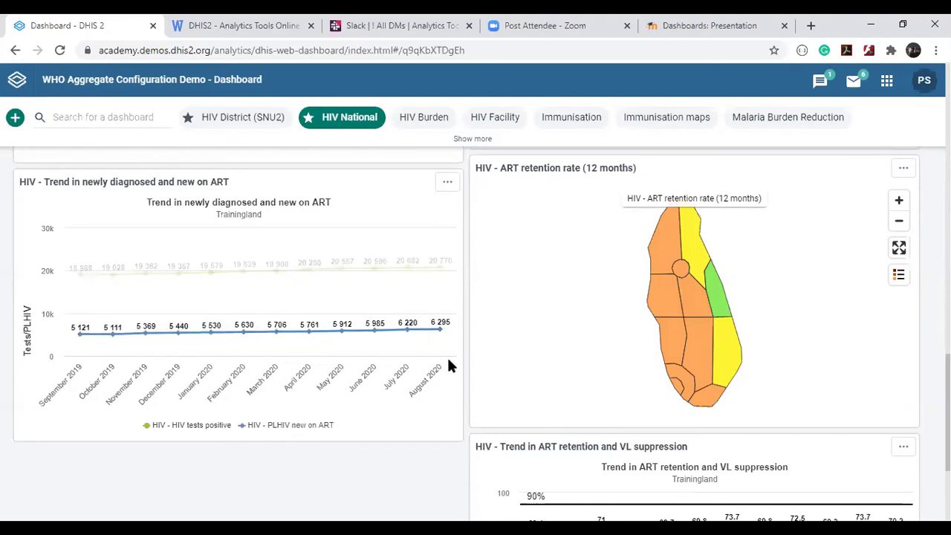
scroll(445, 298, "up", 8)
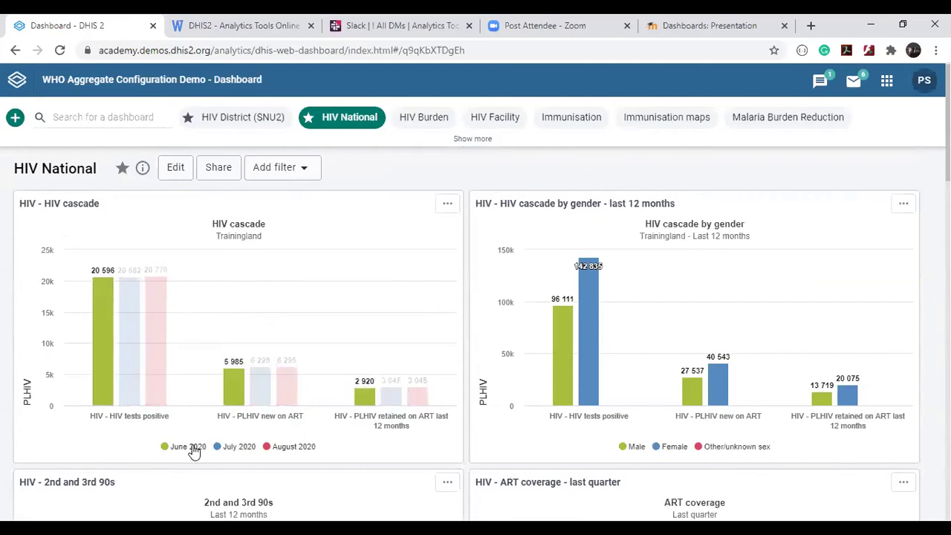
left_click(281, 452)
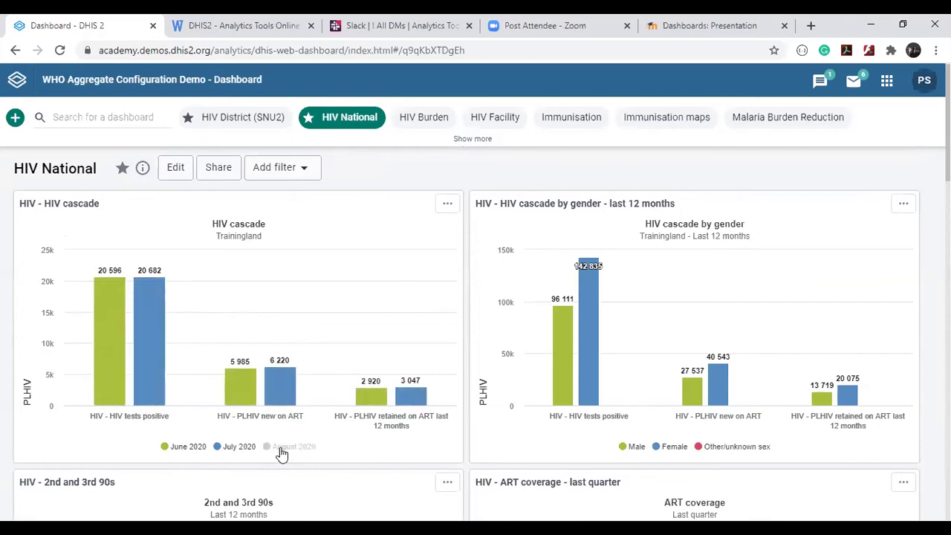
left_click(282, 452)
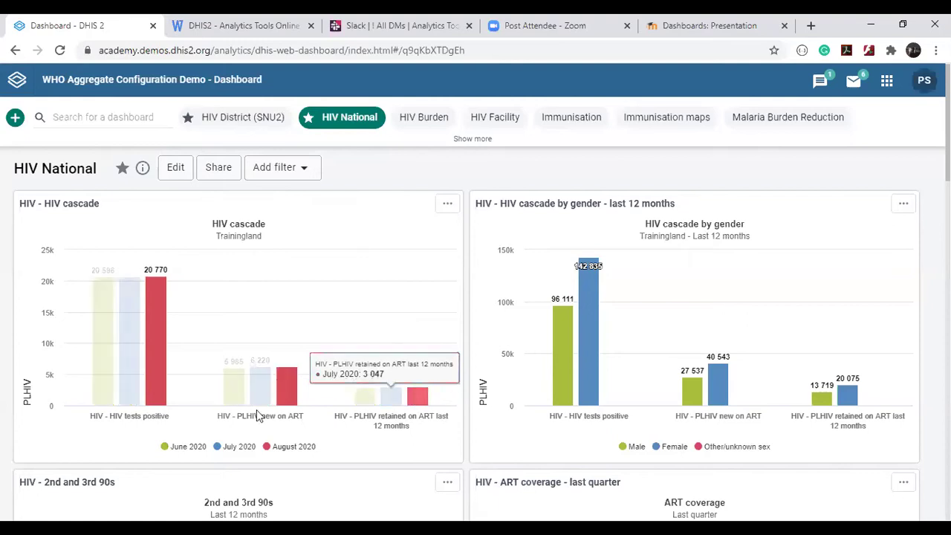
mouse_move(280, 394)
mouse_move(132, 384)
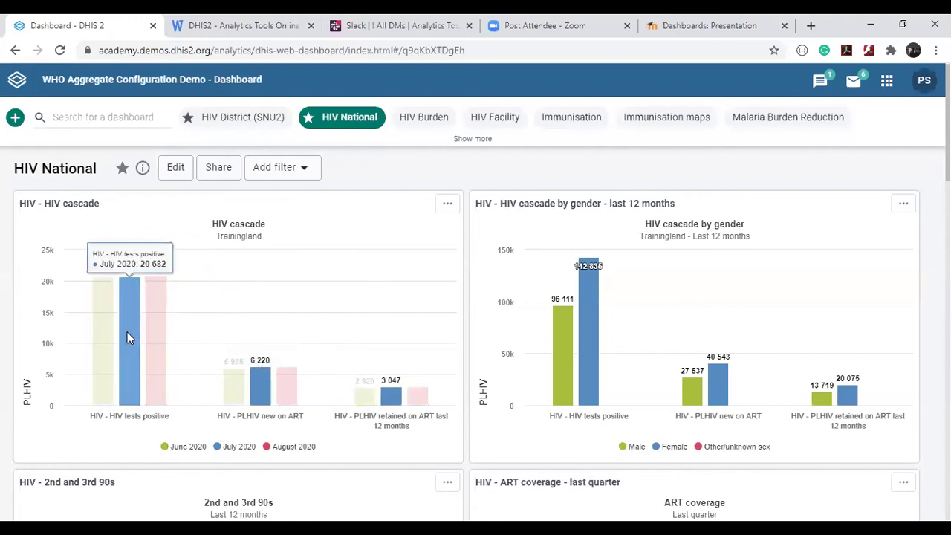
mouse_move(422, 396)
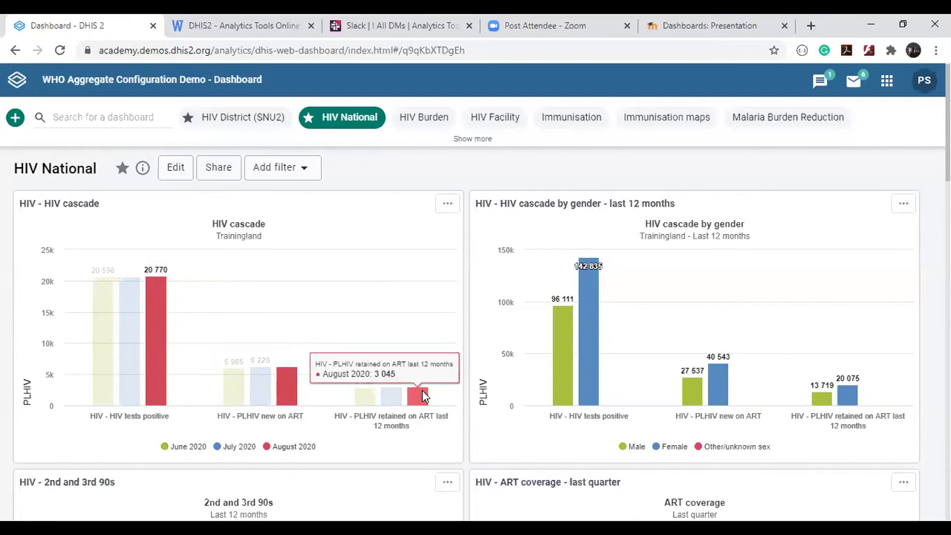
mouse_move(134, 311)
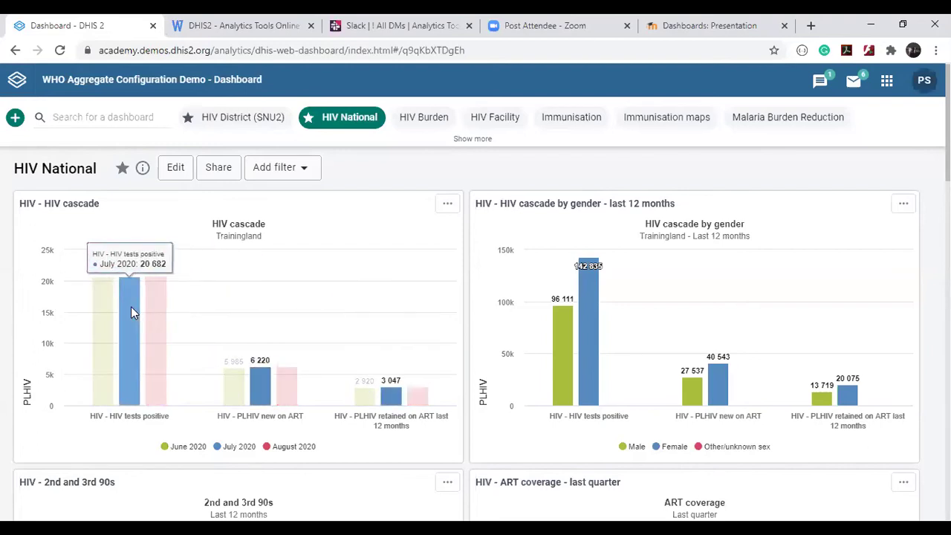
mouse_move(588, 297)
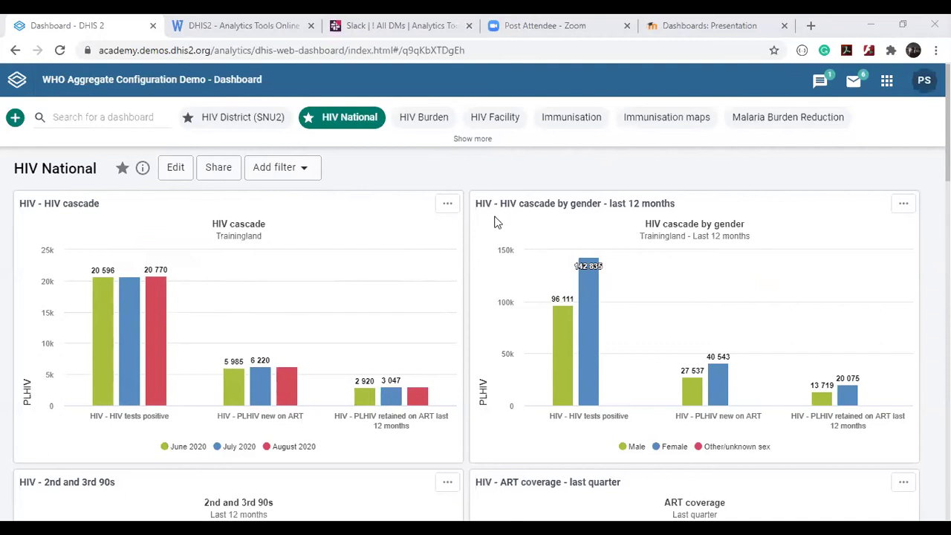
Switch to the Immunisation dashboard and scroll to its Score Card Widget of district EPI coverage.
left_click(555, 119)
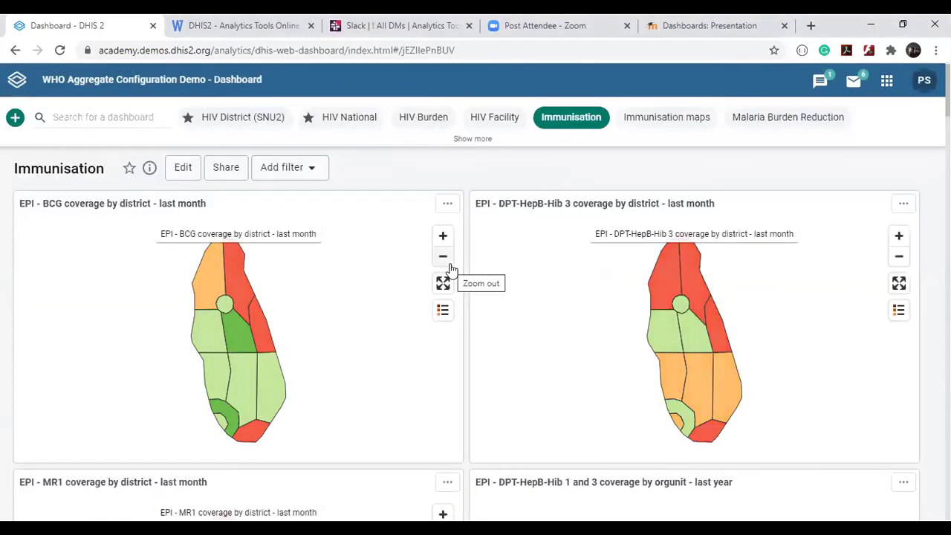
scroll(449, 269, "down", 10)
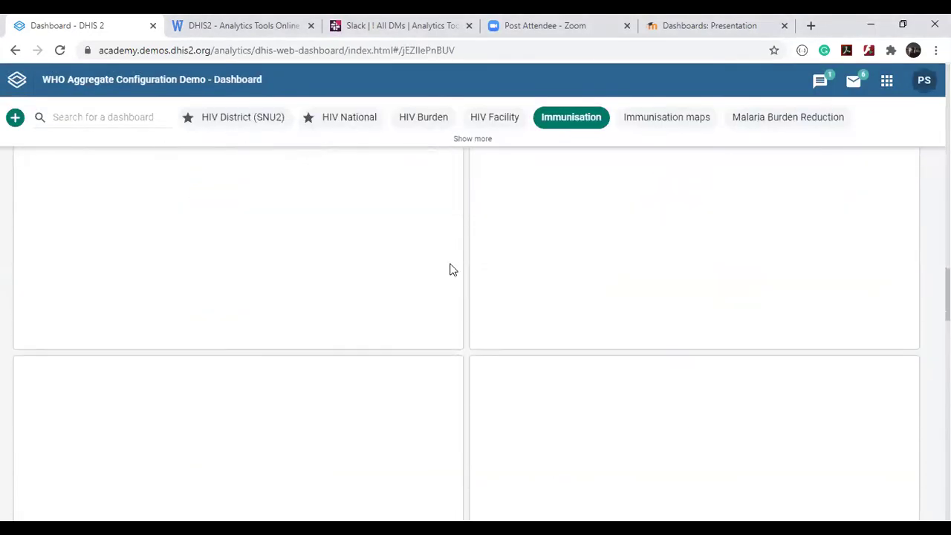
scroll(450, 269, "down", 5)
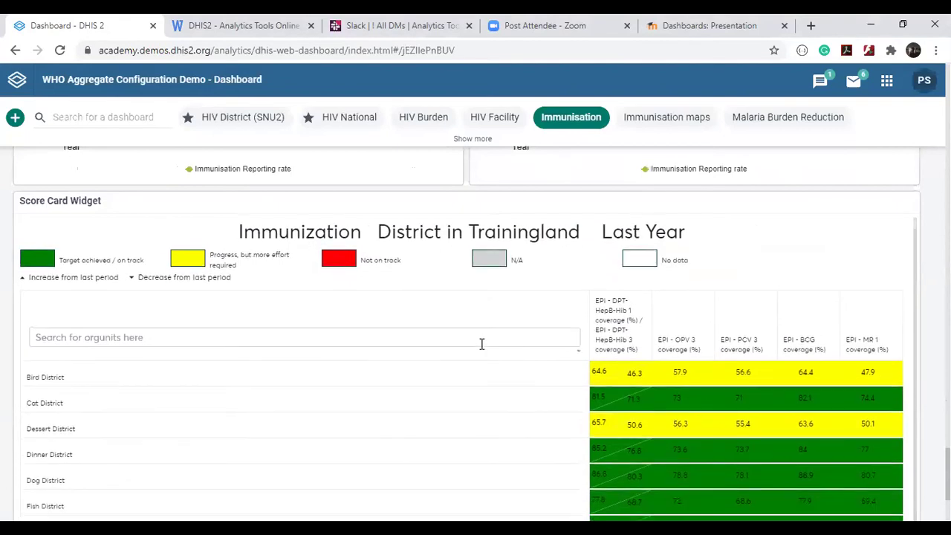
scroll(482, 344, "down", 2)
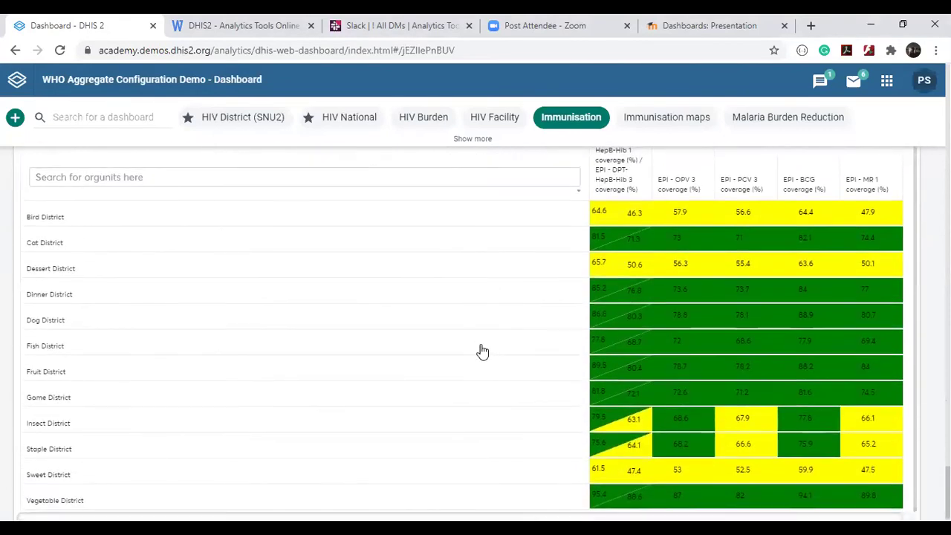
scroll(481, 349, "up", 2)
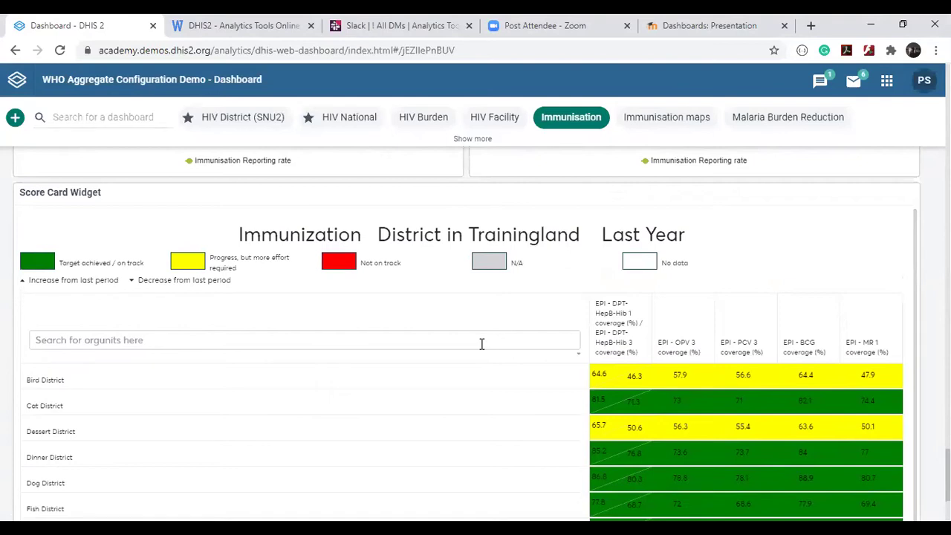
scroll(481, 344, "down", 2)
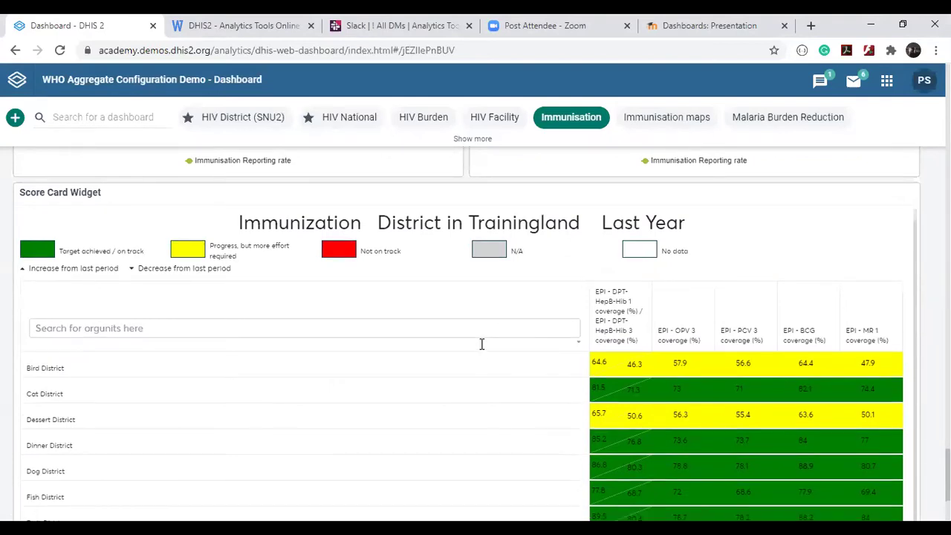
scroll(481, 351, "down", 3)
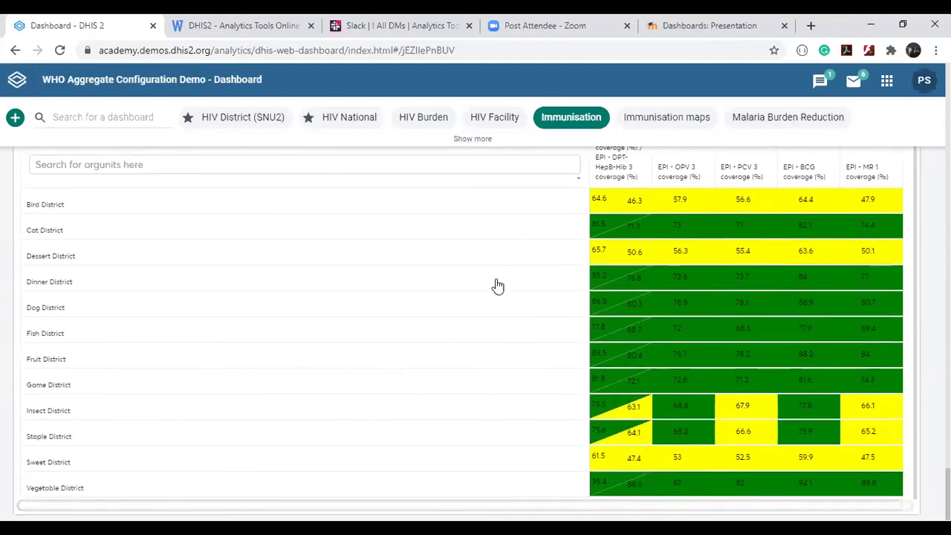
scroll(496, 287, "up", 1)
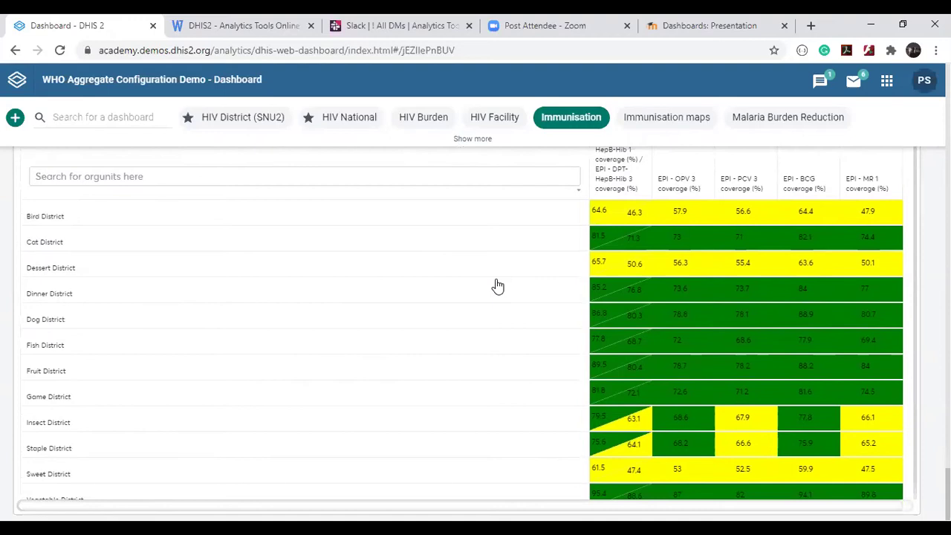
scroll(497, 283, "up", 3)
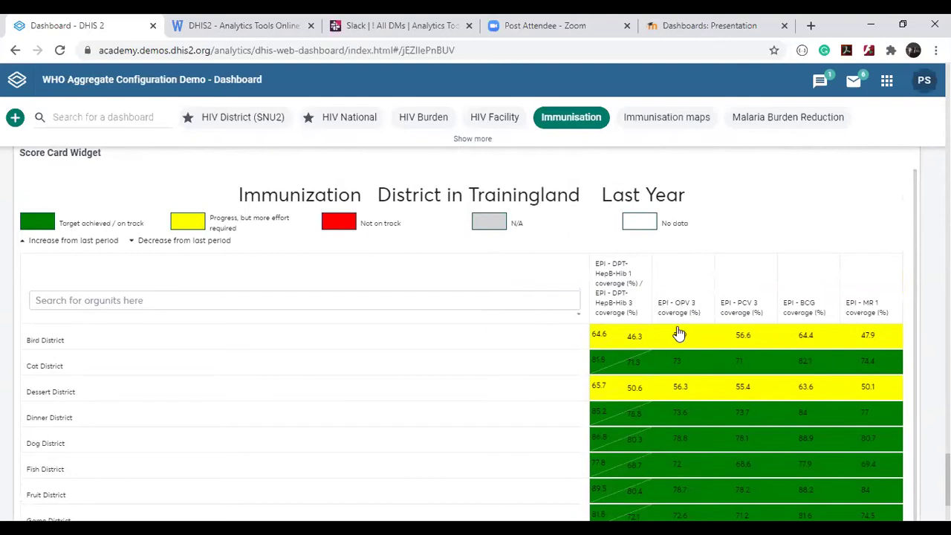
Show Bird District's OPV 3 coverage for the years 2020, 2019 and 2018.
left_click(678, 334)
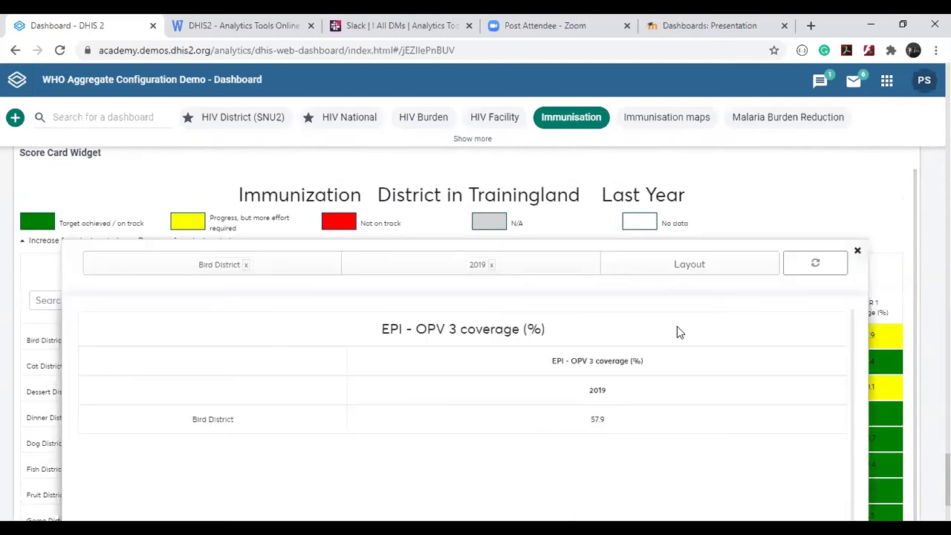
scroll(677, 332, "down", 2)
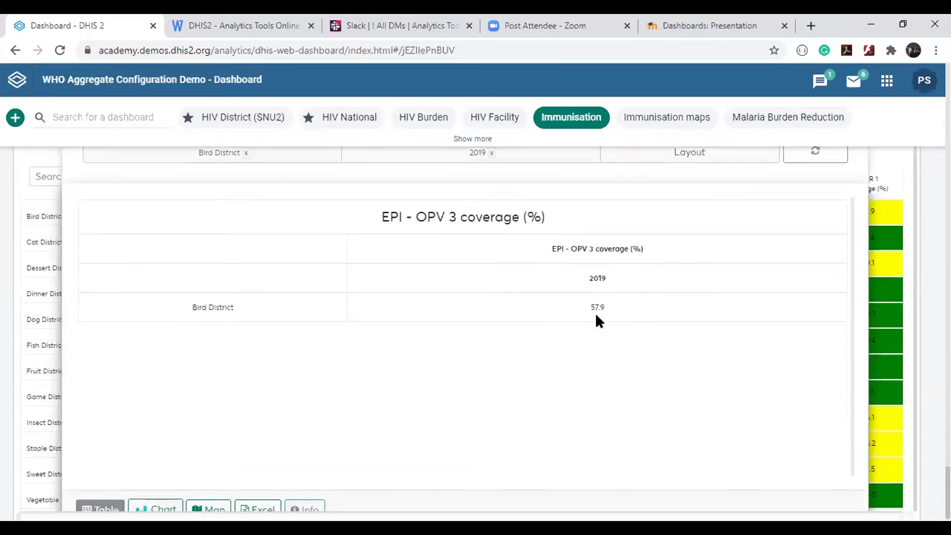
scroll(594, 319, "up", 1)
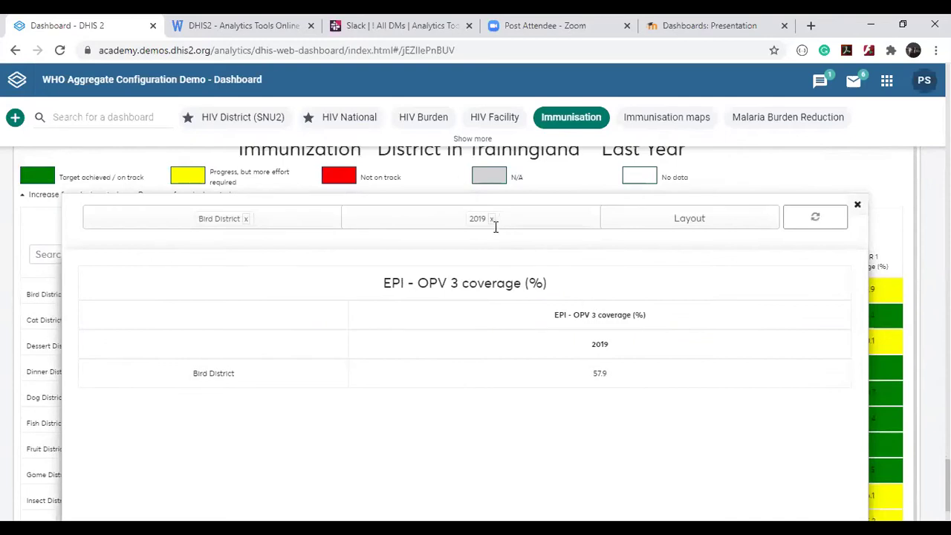
left_click(533, 227)
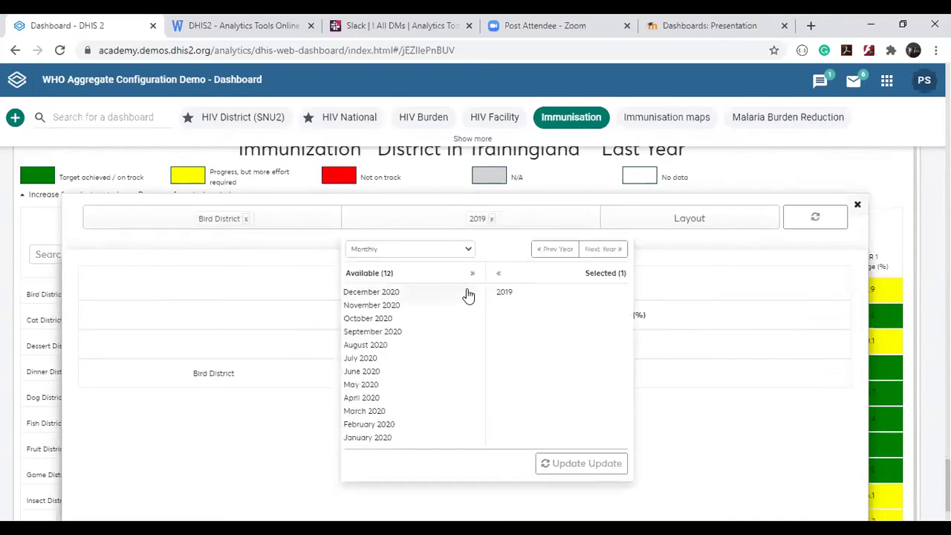
double_click(499, 293)
left_click(429, 248)
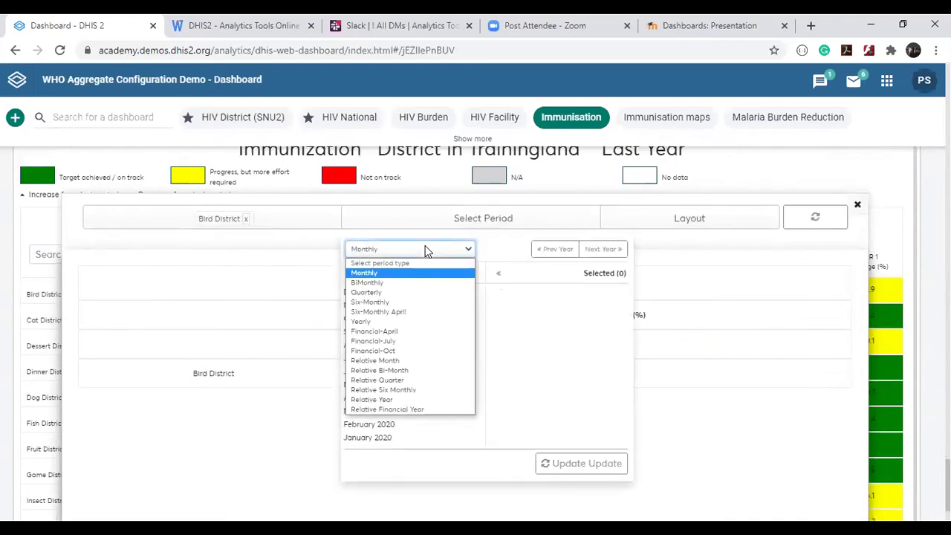
left_click(367, 323)
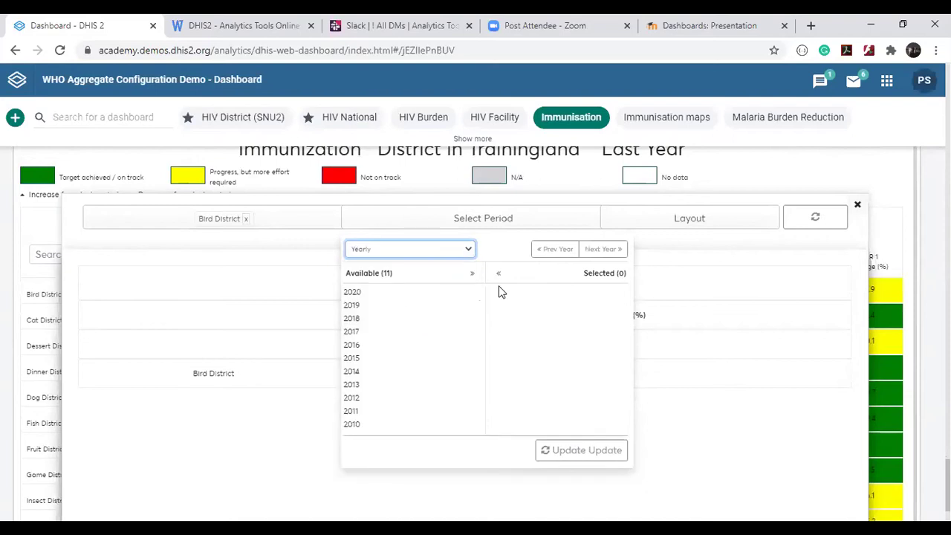
double_click(353, 297)
double_click(352, 297)
double_click(353, 296)
left_click(577, 418)
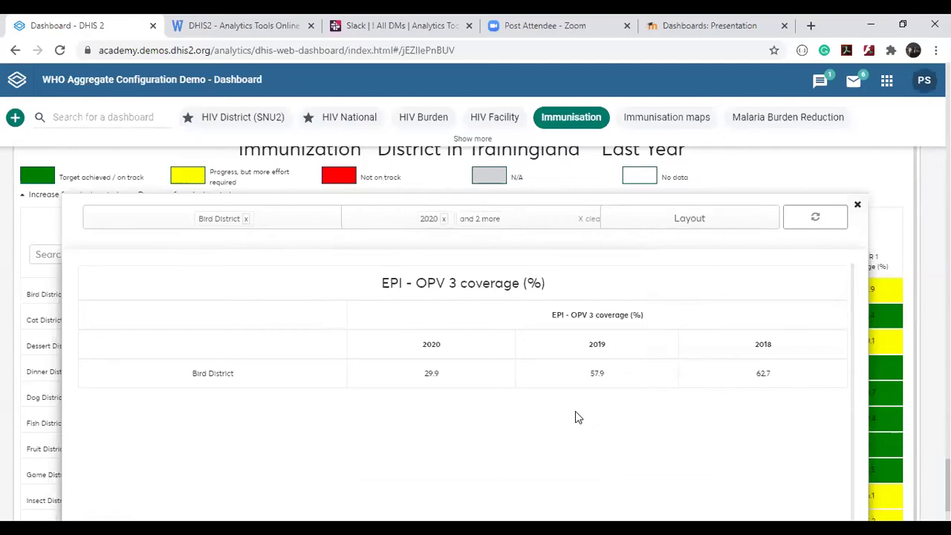
Sort the scorecard districts by each coverage column, ending on MR 1 coverage.
left_click(858, 205)
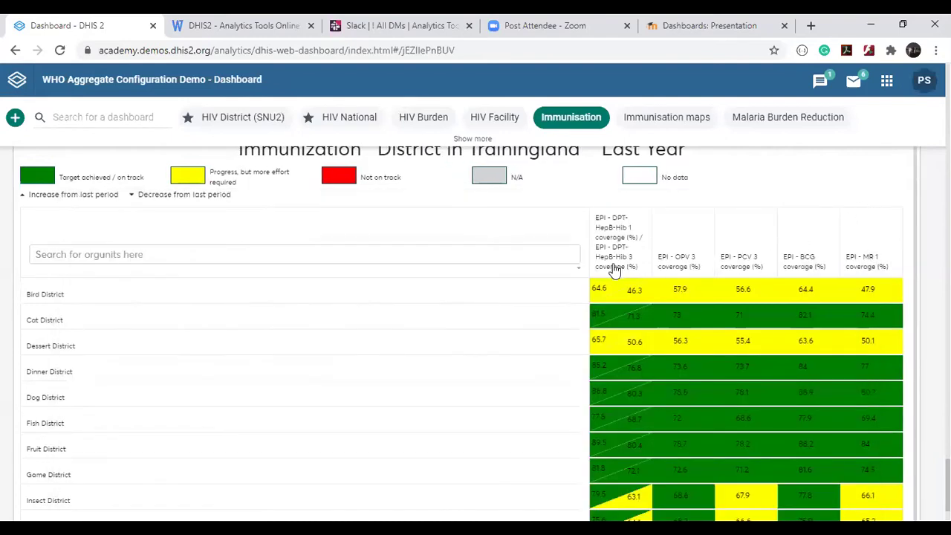
left_click(614, 270)
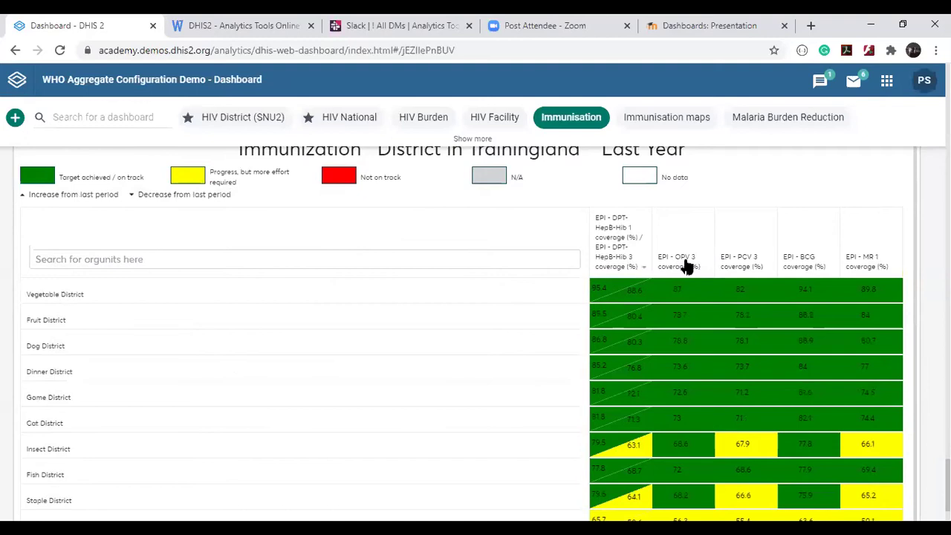
left_click(684, 263)
left_click(757, 249)
left_click(795, 255)
left_click(848, 247)
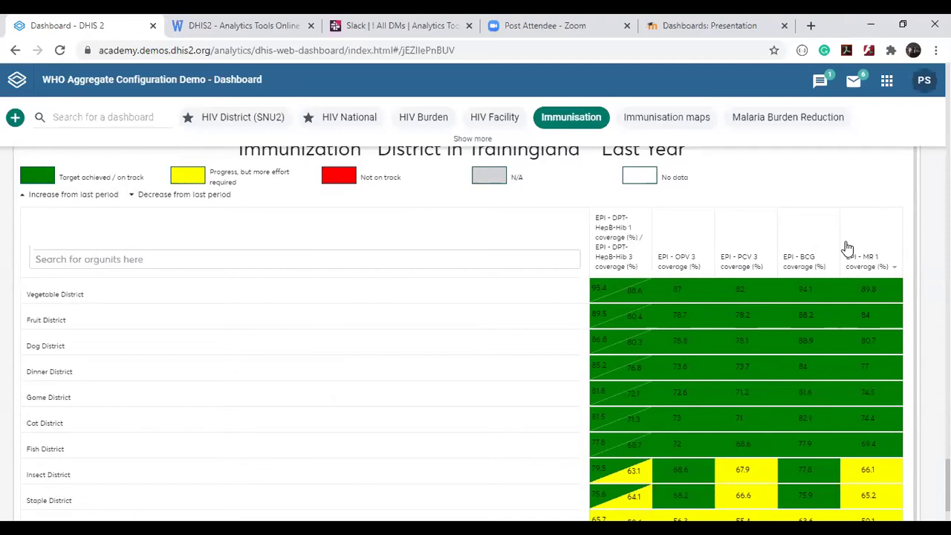
scroll(848, 248, "up", 15)
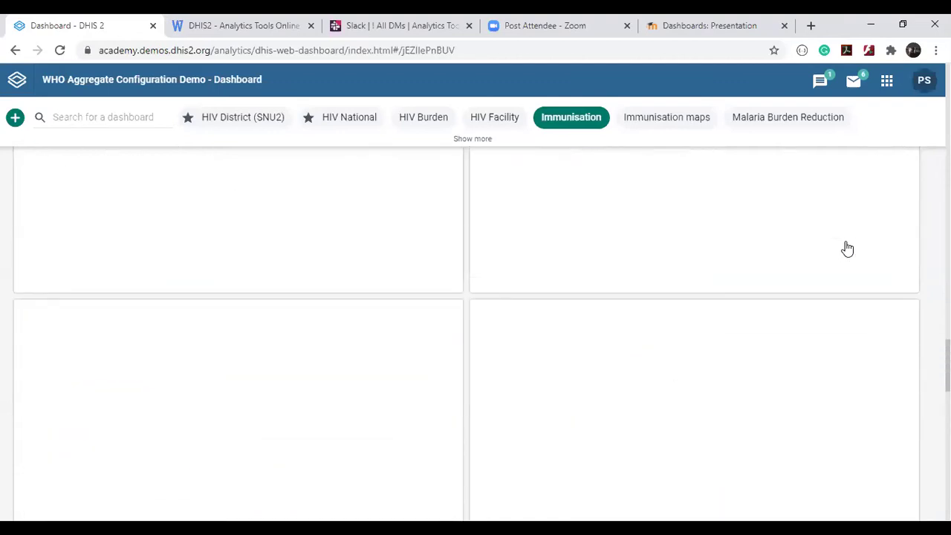
scroll(848, 248, "up", 1)
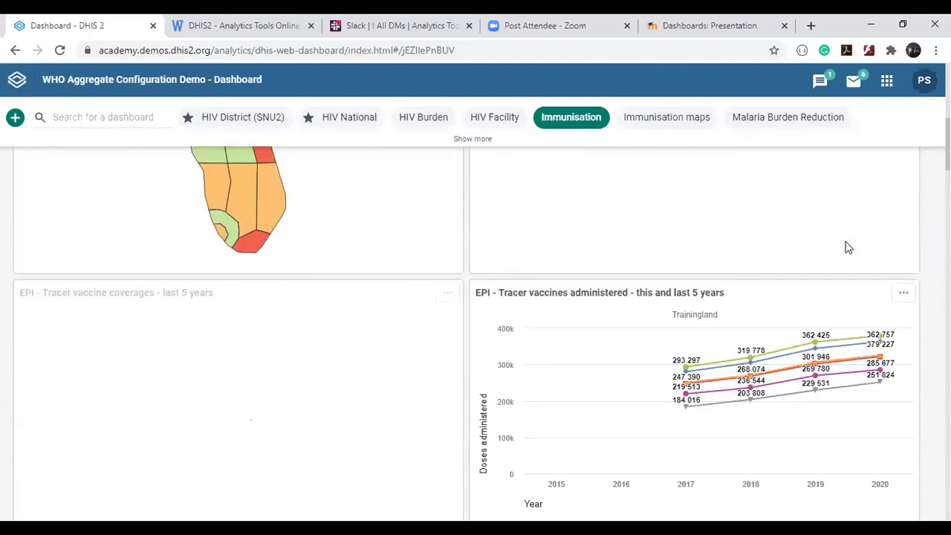
scroll(848, 247, "up", 6)
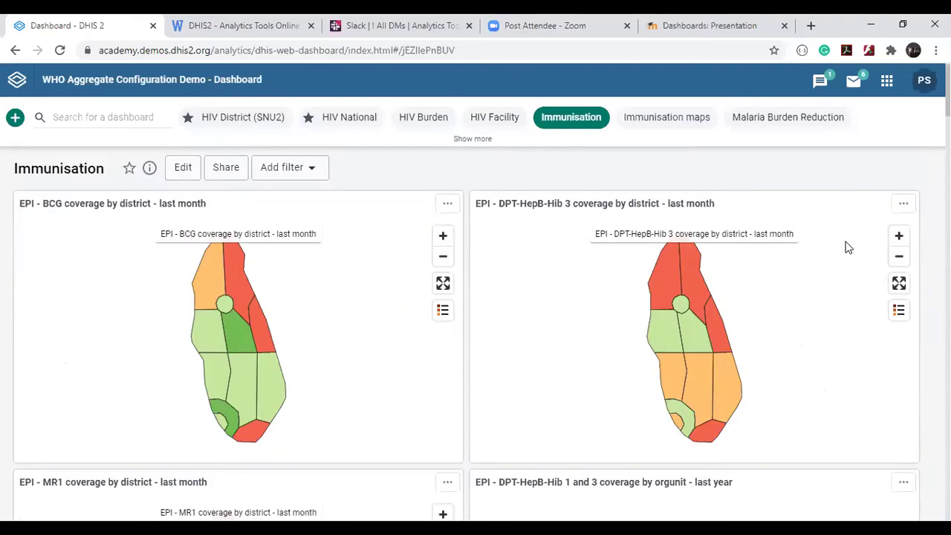
Go back to the HIV National dashboard and start a new, empty dashboard.
left_click(349, 117)
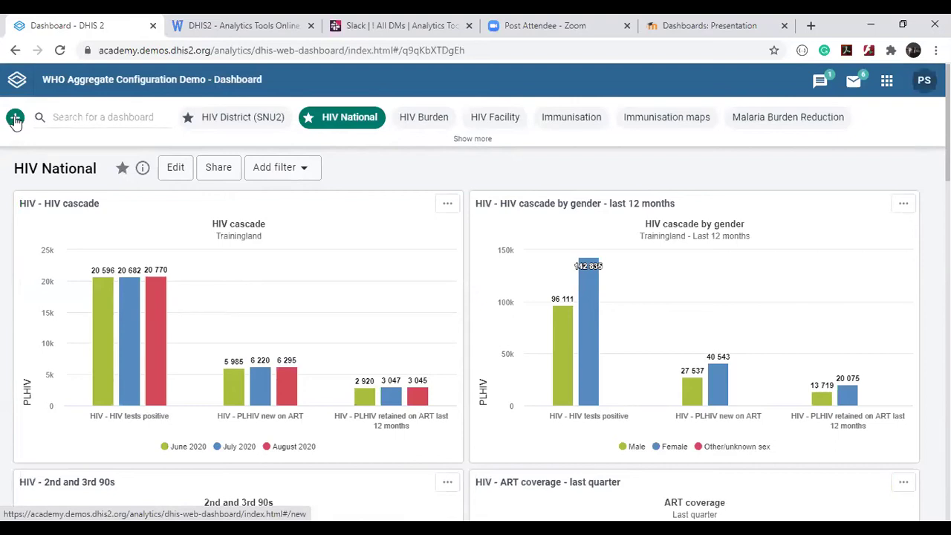
left_click(15, 119)
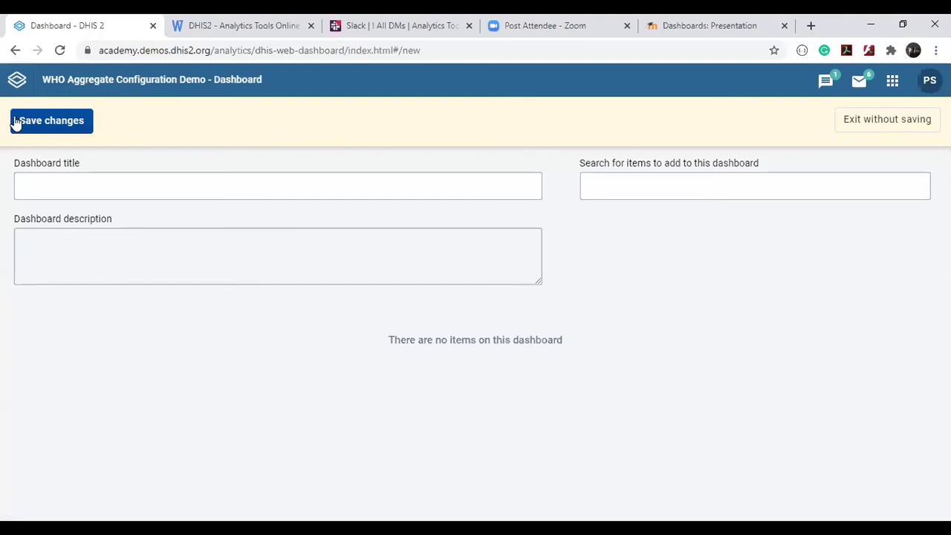
Enter 'Test' as the new dashboard's title.
left_click(56, 185)
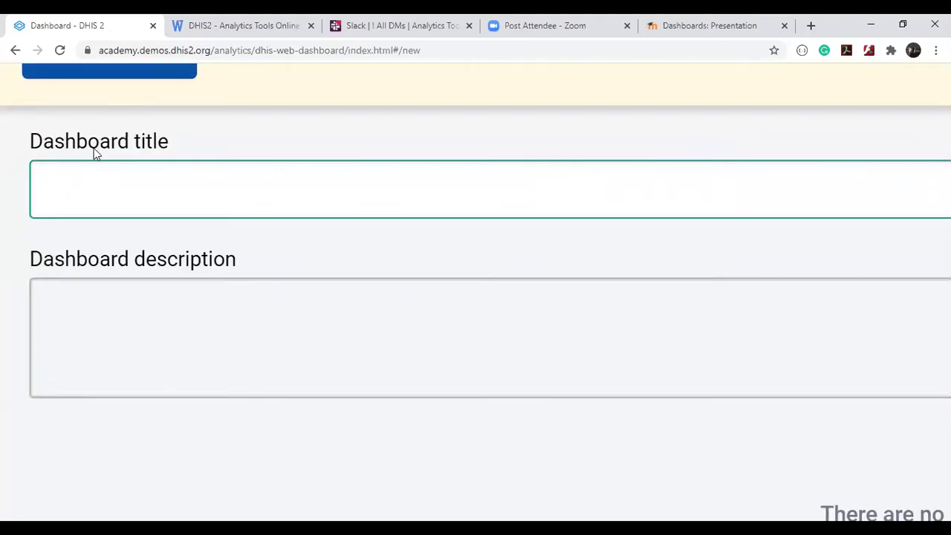
type("Test")
scroll(94, 152, "up", 1)
scroll(94, 152, "right", 1)
scroll(93, 152, "down", 5)
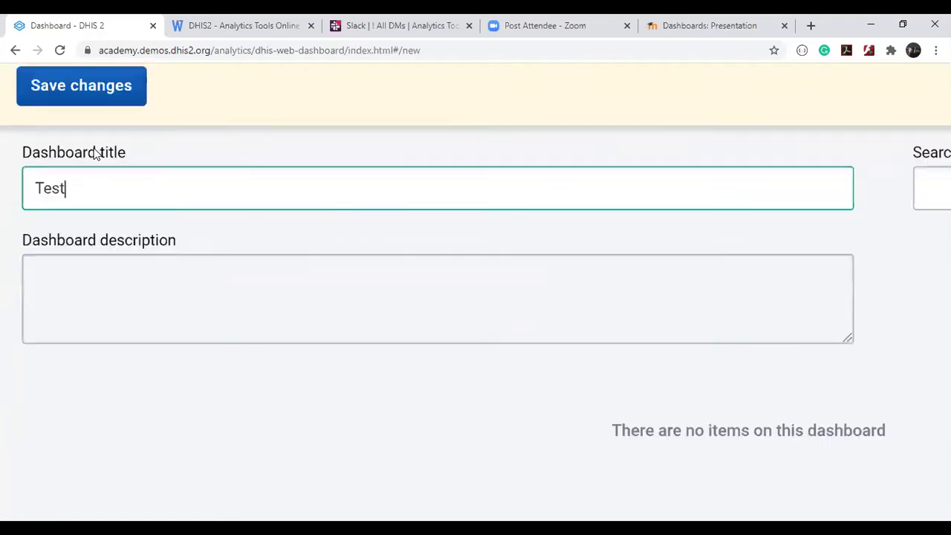
Add the description 'Test dashboard for demo purpose'.
left_click(134, 263)
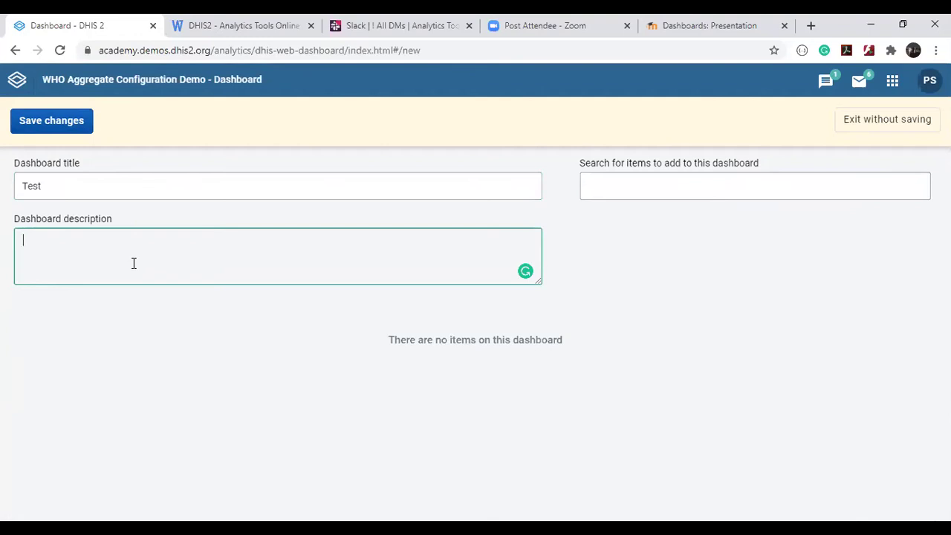
type("Test dashboard for demo purpose")
left_click(719, 262)
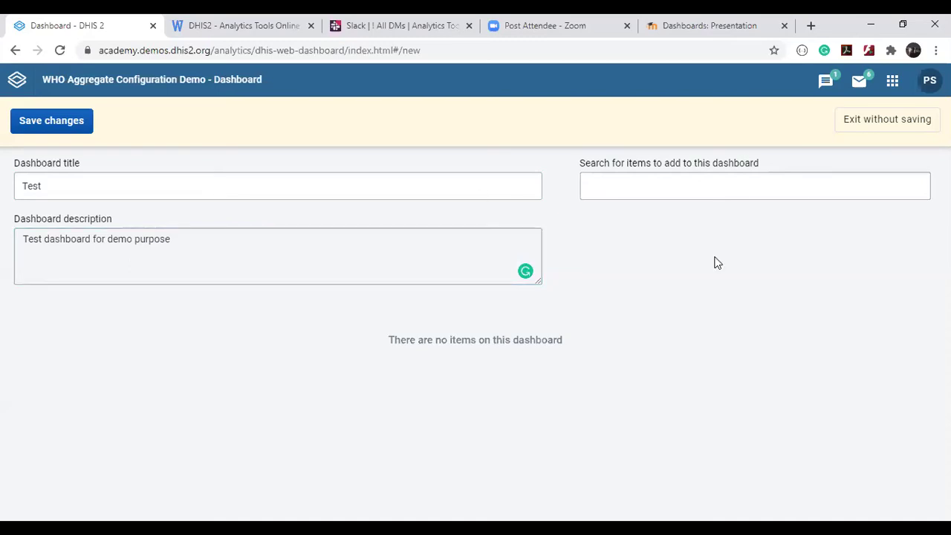
scroll(677, 191, "up", 5)
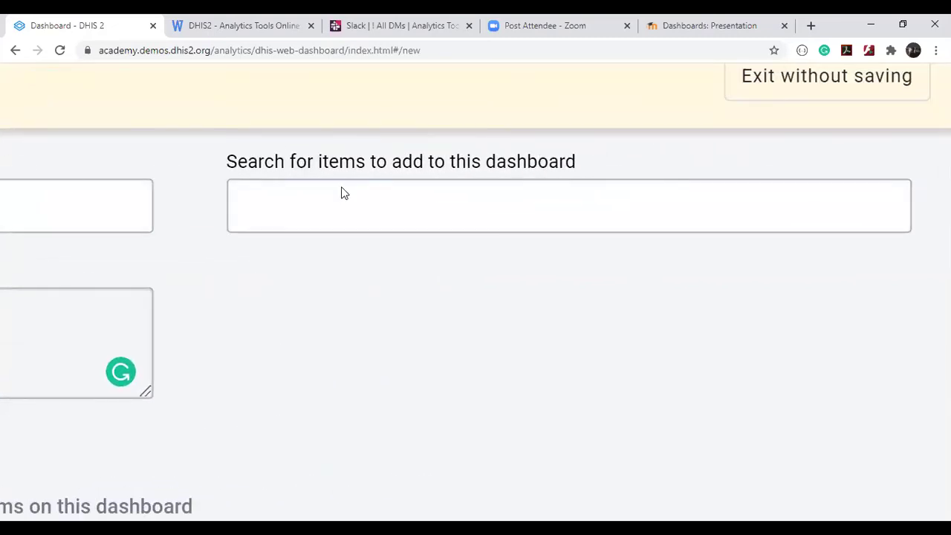
scroll(499, 159, "down", 5)
Browse the addable Visualizations, Maps, Reports, Apps and Additional items list.
left_click(649, 191)
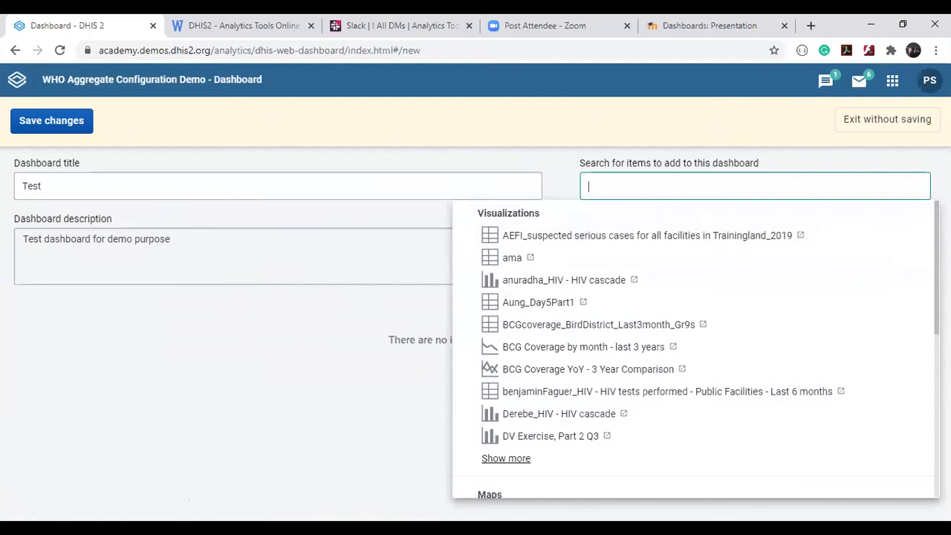
scroll(510, 293, "down", 1)
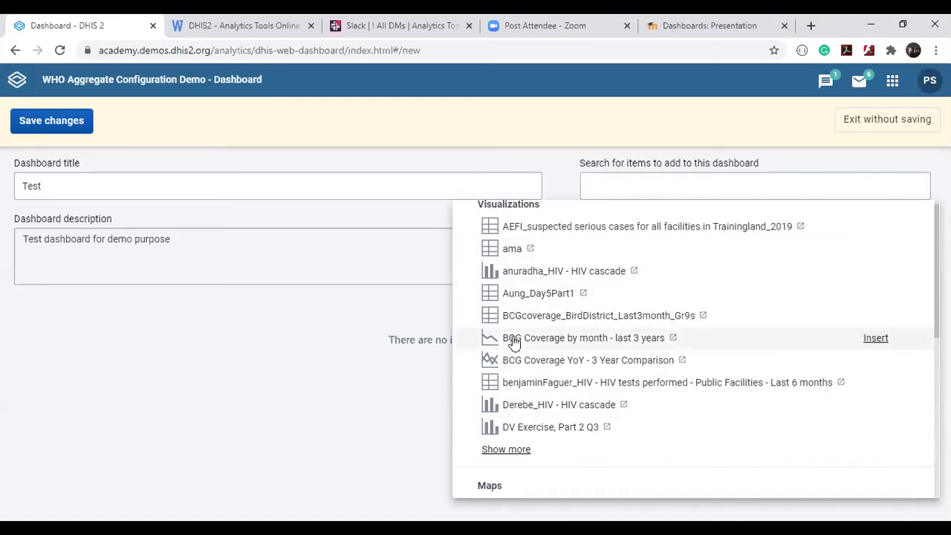
scroll(512, 342, "down", 3)
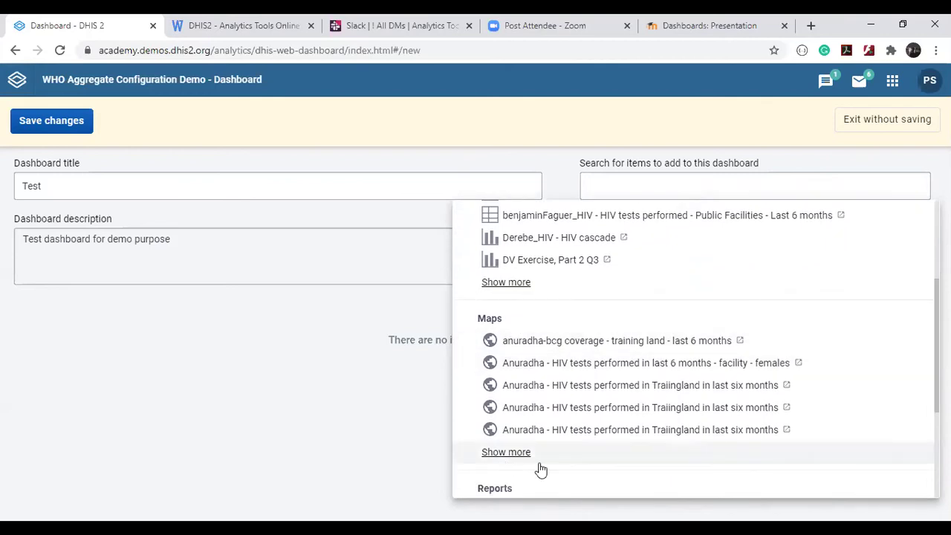
scroll(569, 399, "down", 3)
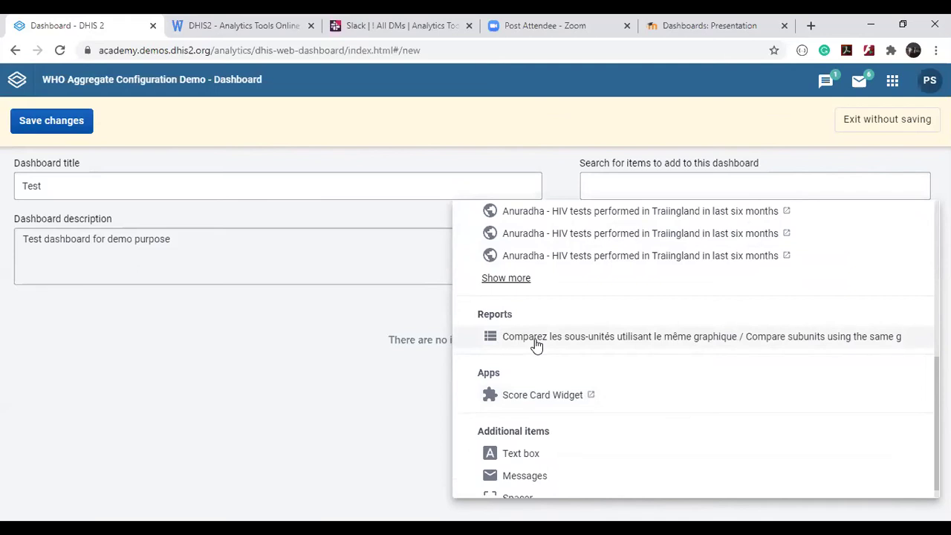
scroll(535, 344, "down", 1)
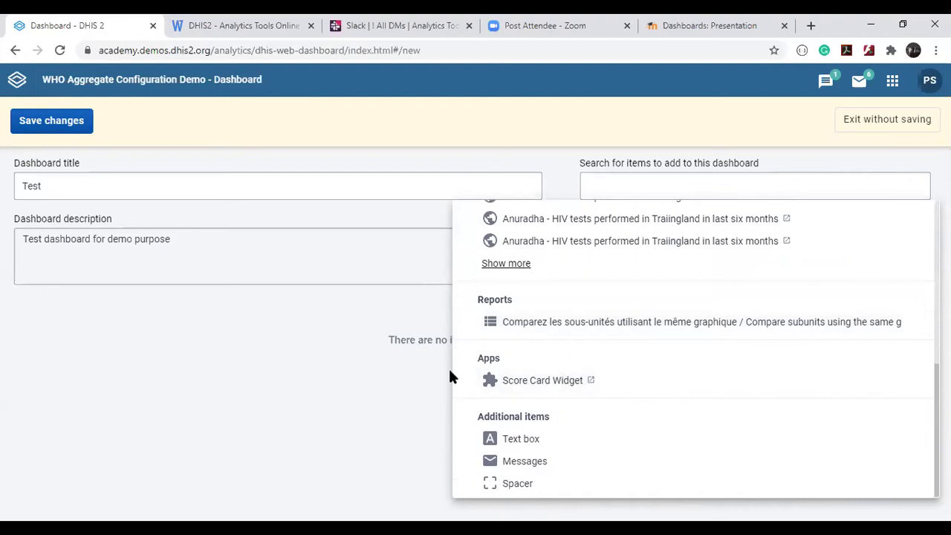
mouse_move(516, 388)
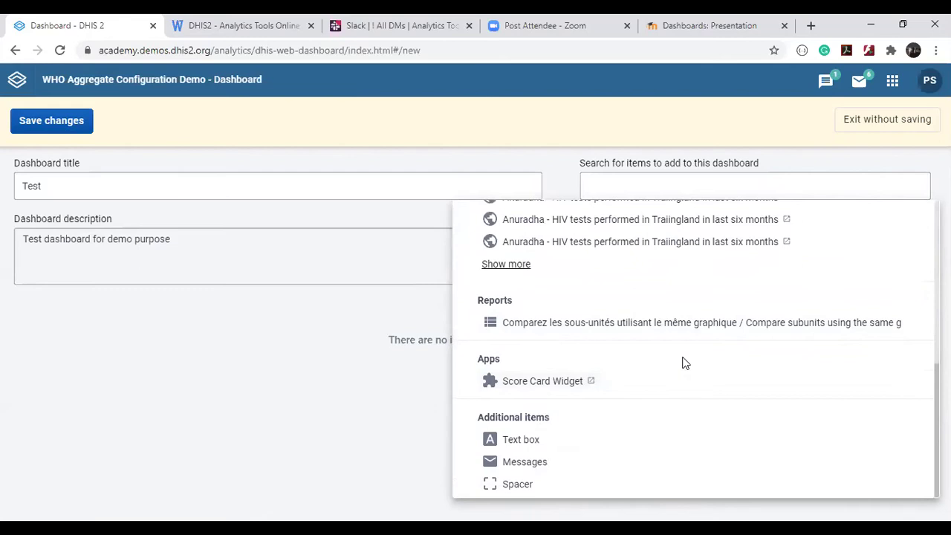
scroll(684, 362, "up", 10)
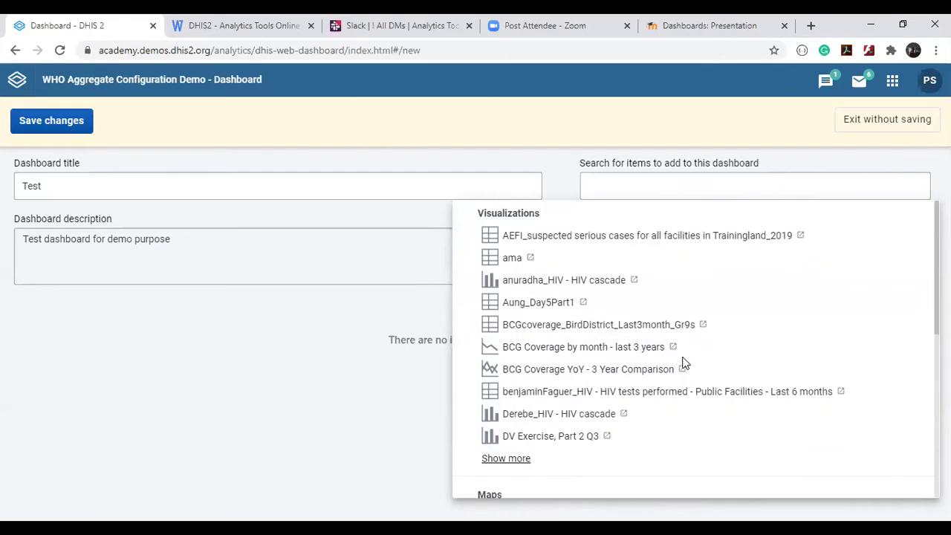
left_click(614, 187)
left_click(589, 187)
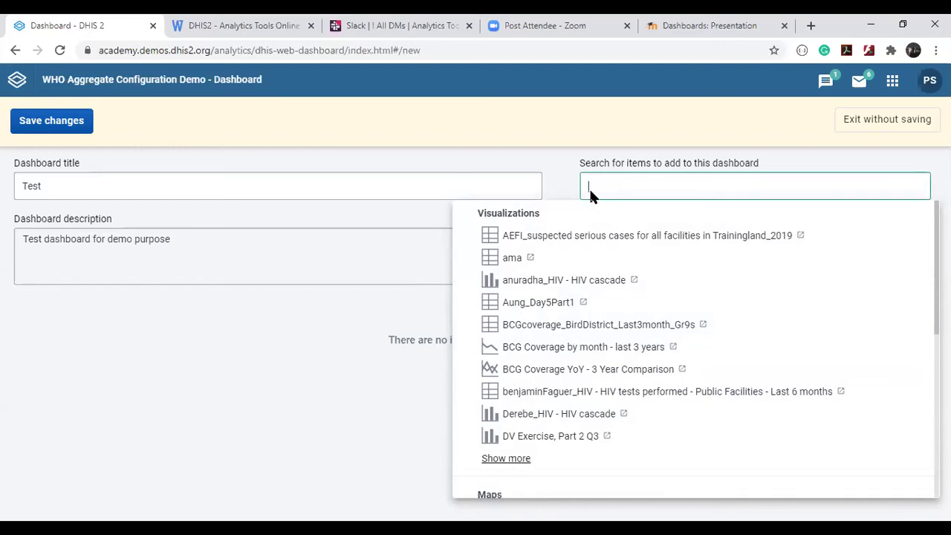
Search 'bcg' and insert the BCG Coverage by month chart and the EPI - BCG coverage by district map.
type("bcg")
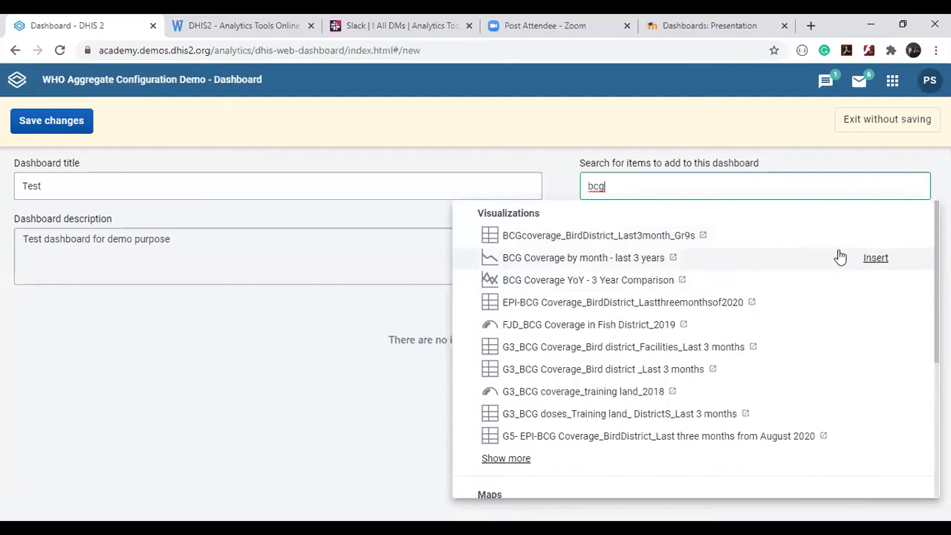
left_click(867, 258)
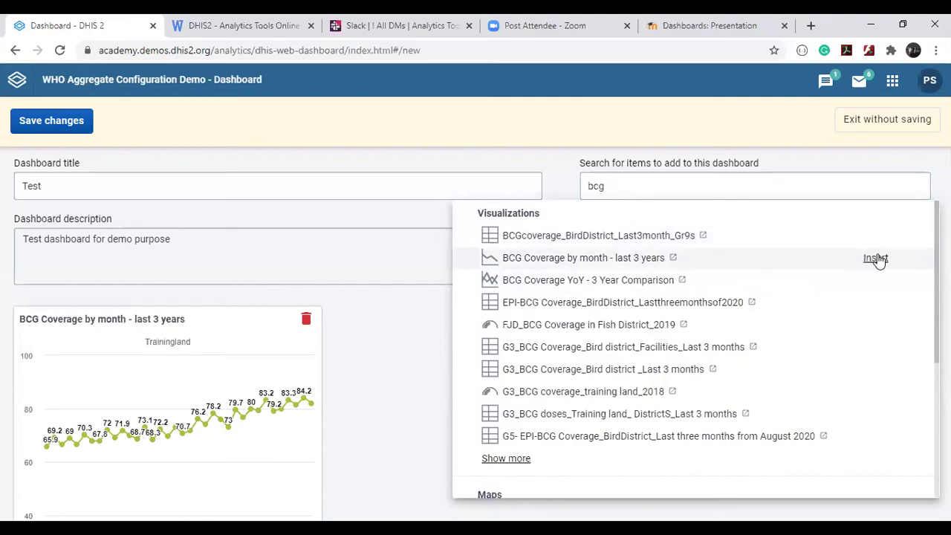
scroll(879, 260, "down", 3)
mouse_move(520, 295)
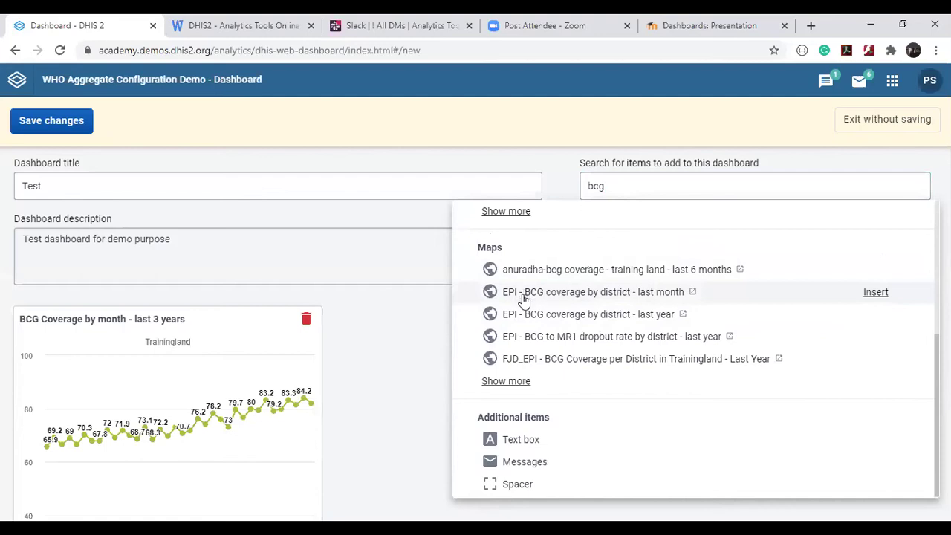
mouse_move(589, 293)
left_click(876, 293)
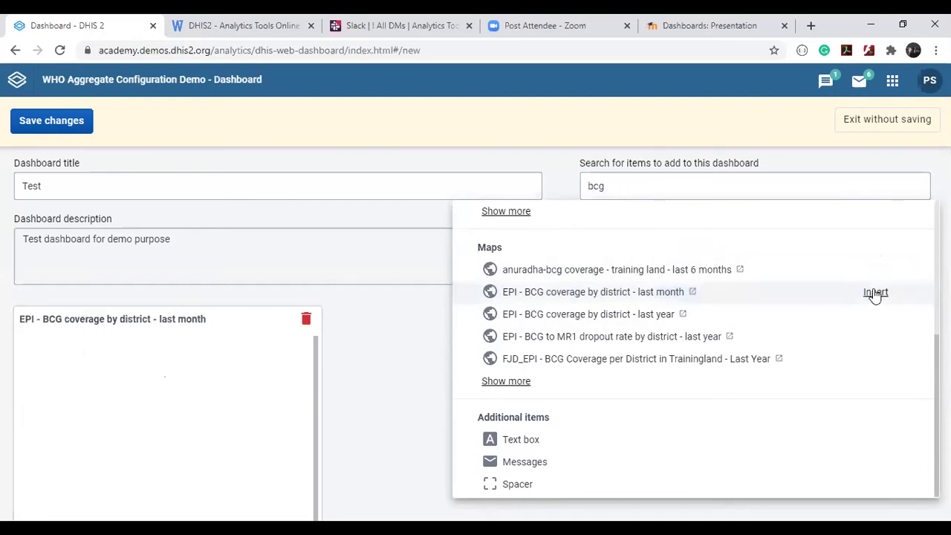
left_click(400, 345)
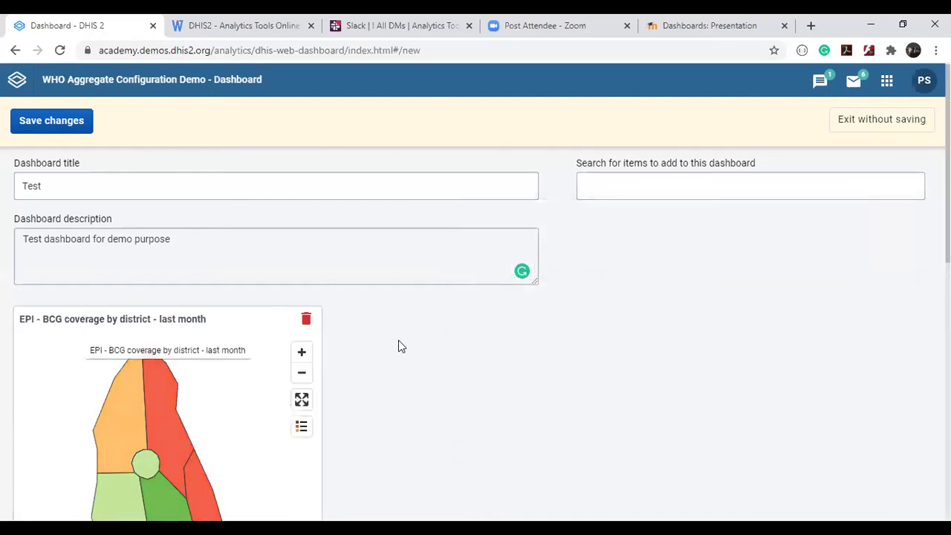
scroll(400, 345, "down", 3)
scroll(400, 345, "up", 2)
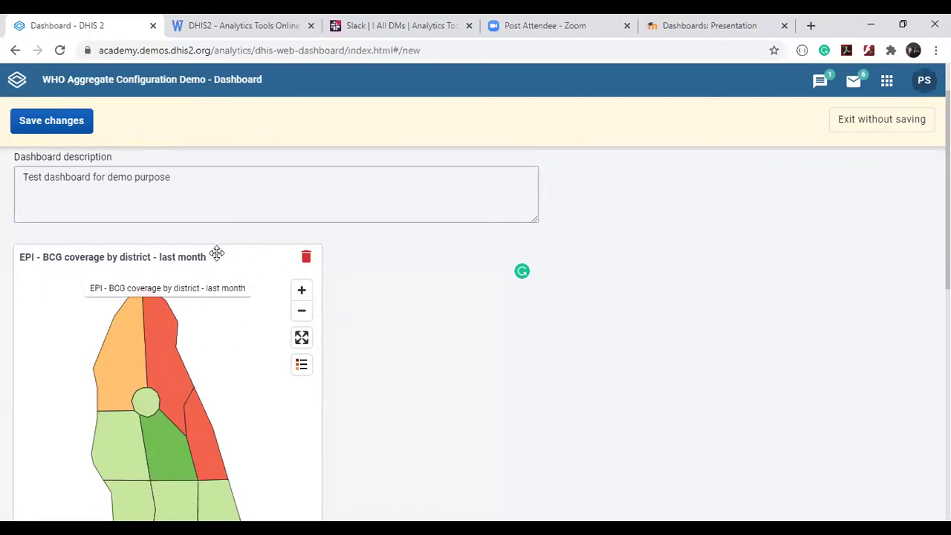
Move the BCG map to the right of the line chart and enlarge both cards.
left_click_drag(216, 253, 669, 256)
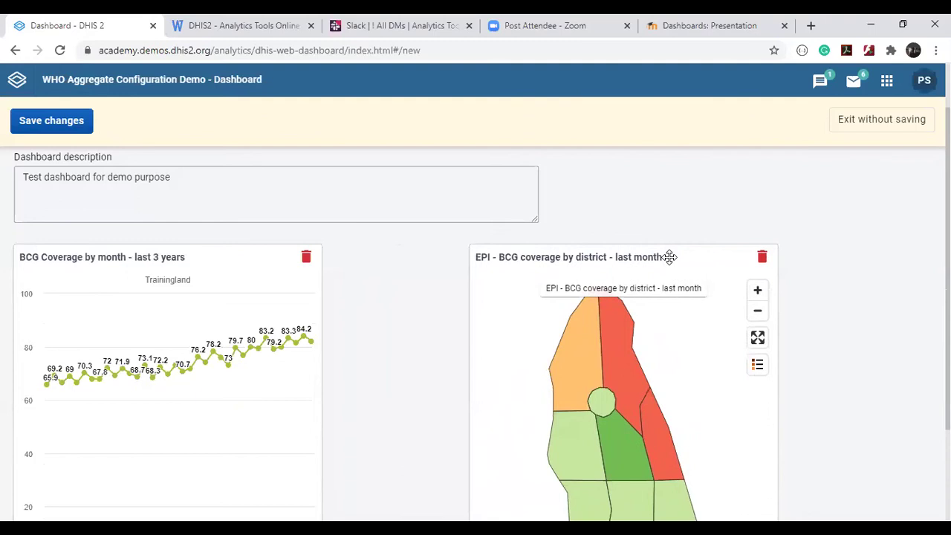
scroll(669, 257, "down", 2)
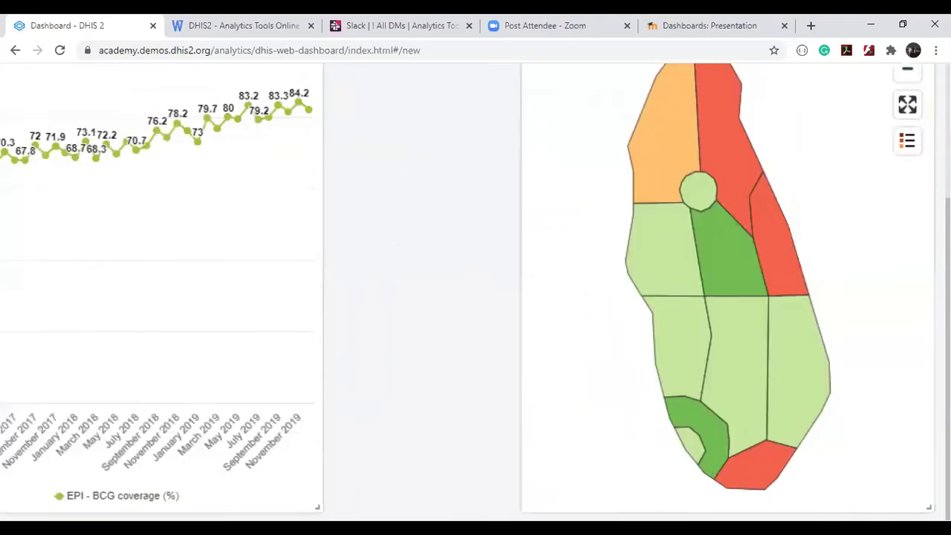
scroll(320, 495, "down", 5)
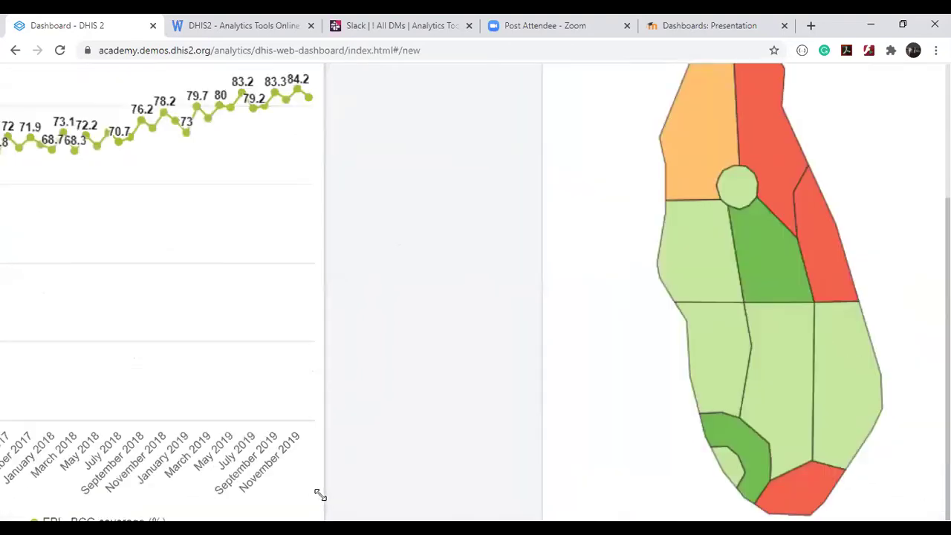
left_click_drag(318, 510, 464, 397)
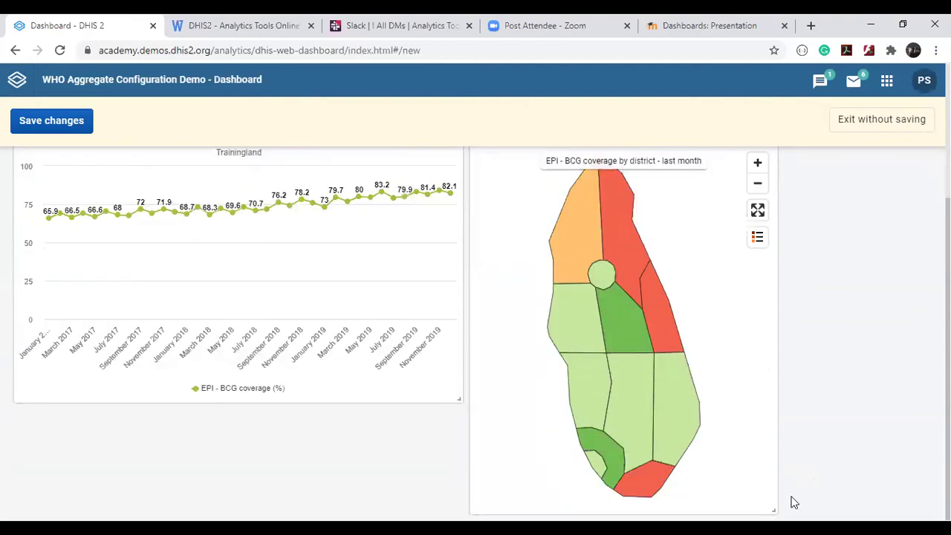
mouse_move(773, 510)
left_mouse_down()
mouse_move(769, 486)
mouse_move(767, 497)
left_mouse_up()
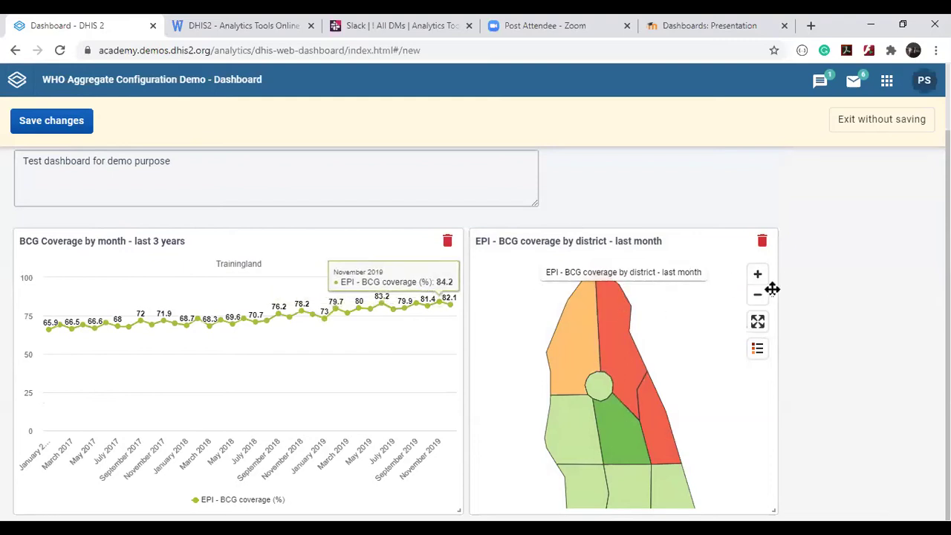
left_click(759, 324)
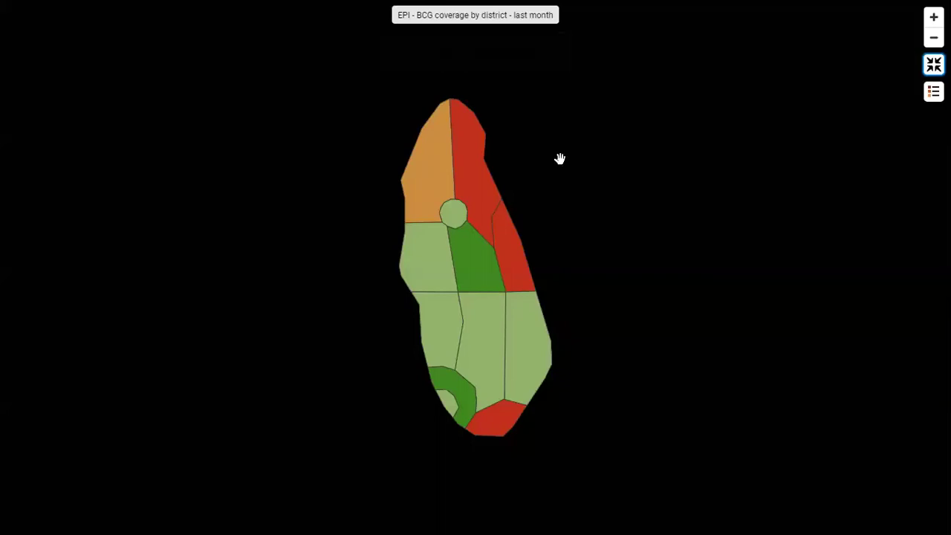
key("Escape")
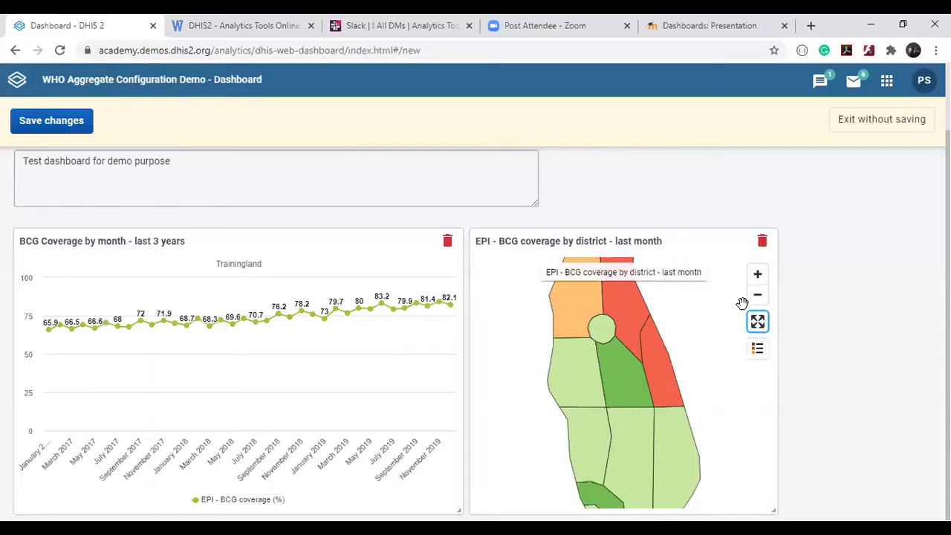
mouse_move(758, 348)
scroll(841, 225, "up", 2)
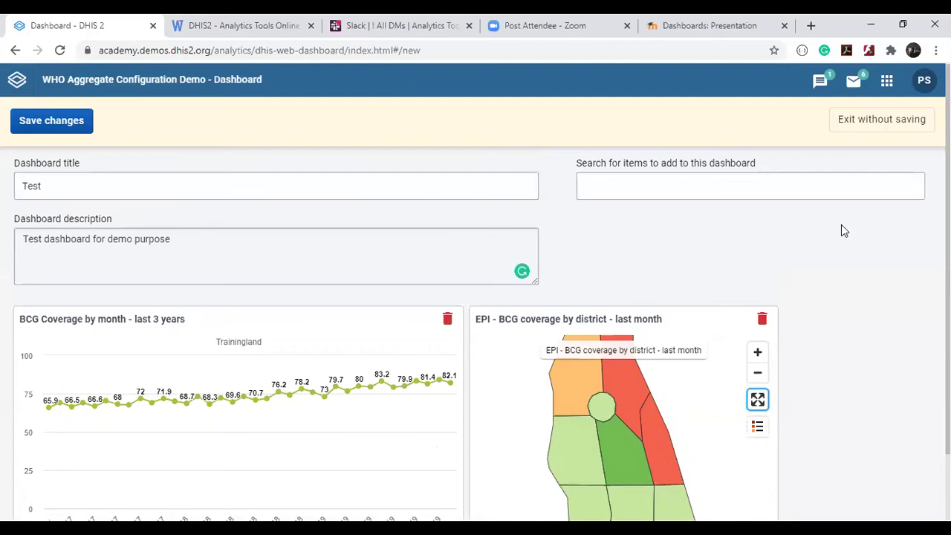
Insert a Text box, a Messages item and a Spacer into the dashboard.
left_click(722, 178)
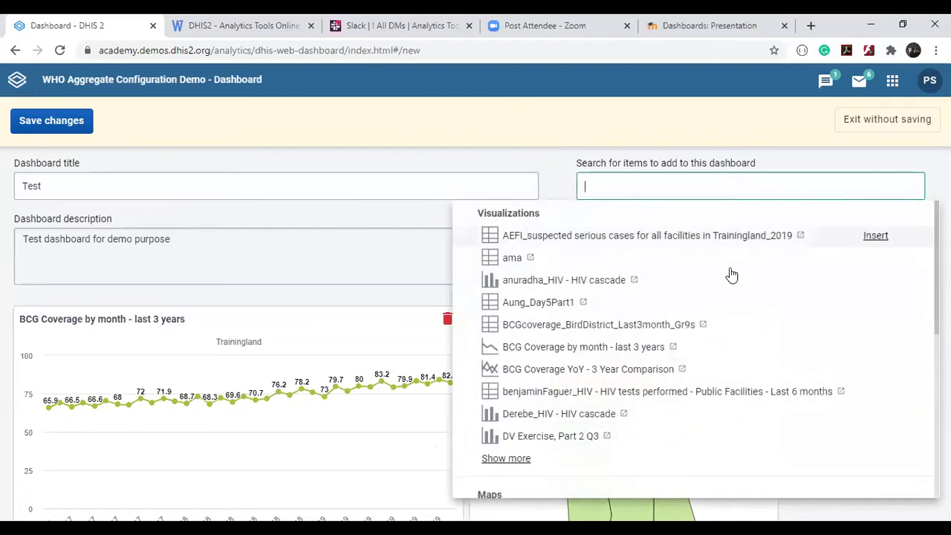
scroll(732, 324, "down", 5)
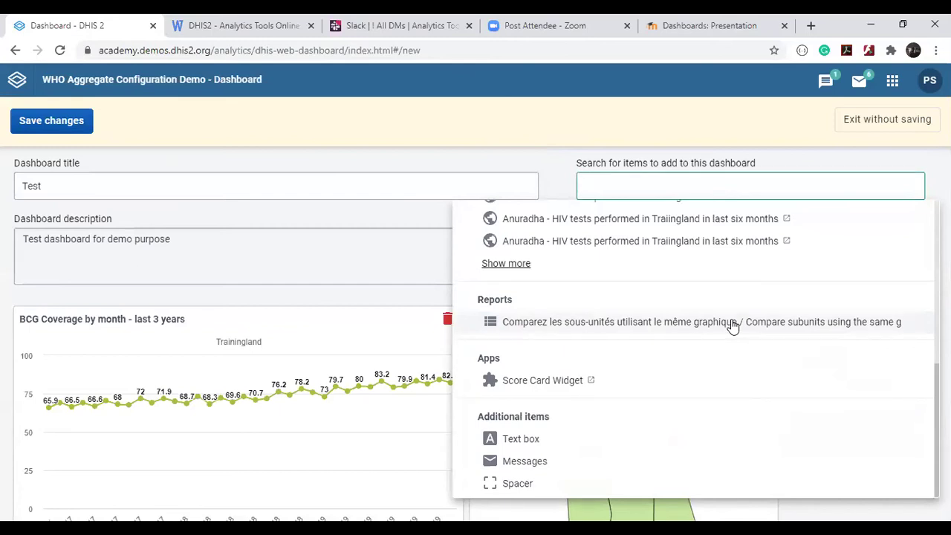
mouse_move(518, 446)
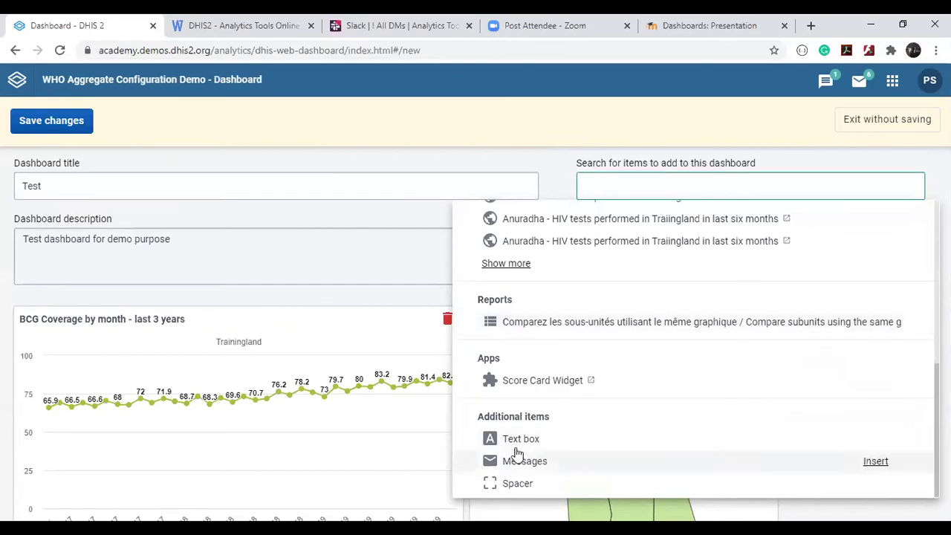
scroll(520, 446, "down", 3)
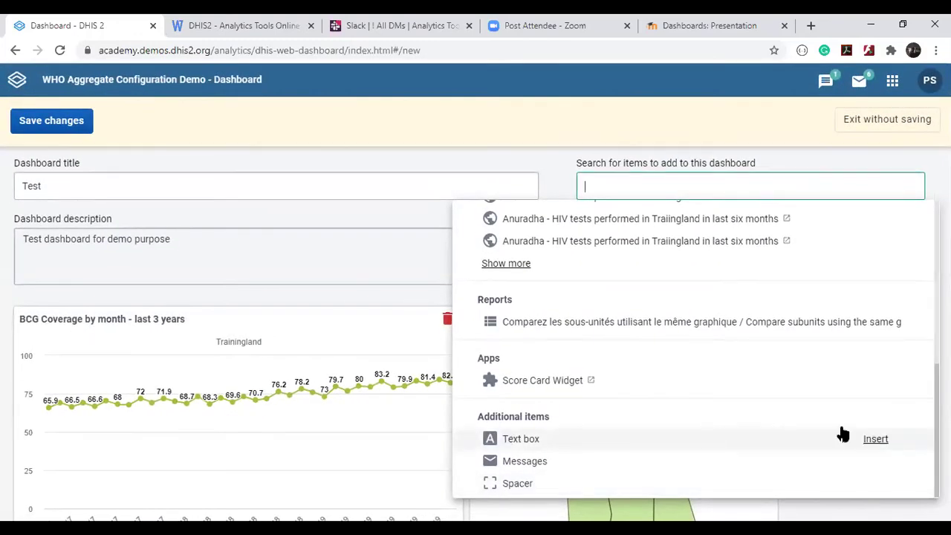
left_click(886, 442)
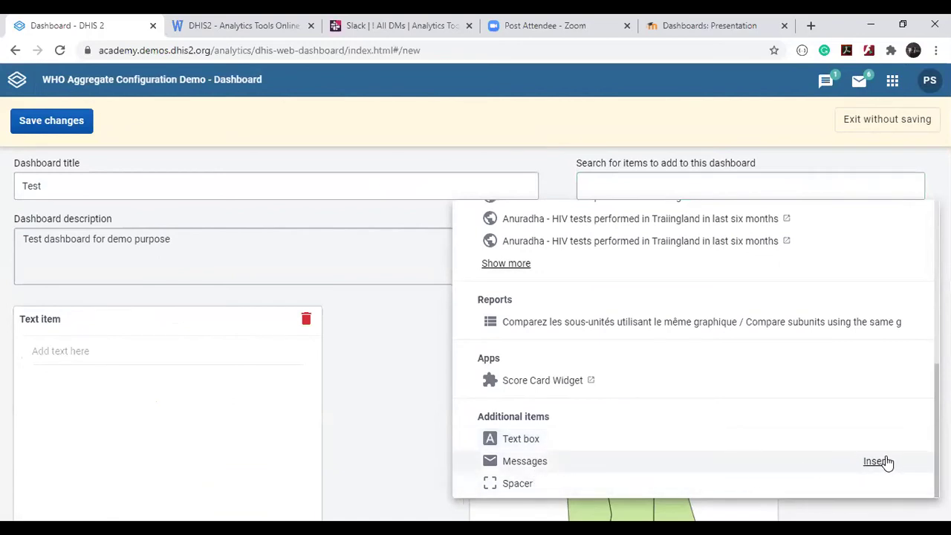
left_click(877, 461)
left_click(888, 483)
left_click(332, 368)
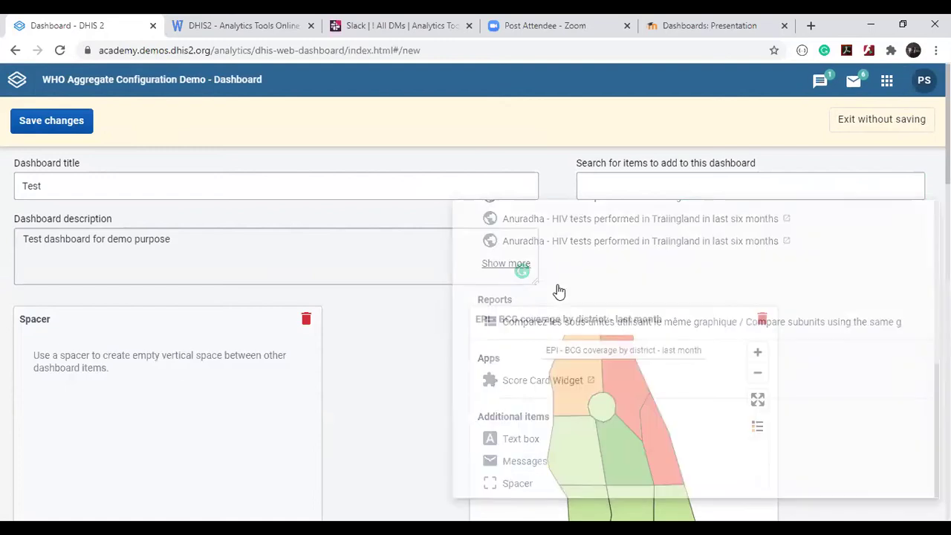
Move the BCG map to the right column and shrink the Spacer card.
left_click_drag(622, 314, 769, 310)
scroll(728, 280, "down", 2)
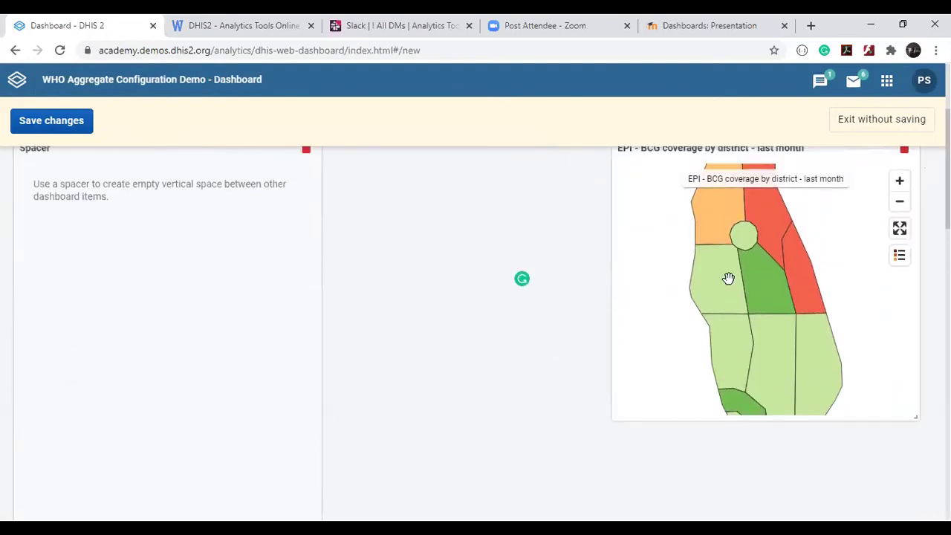
scroll(320, 497, "down", 2)
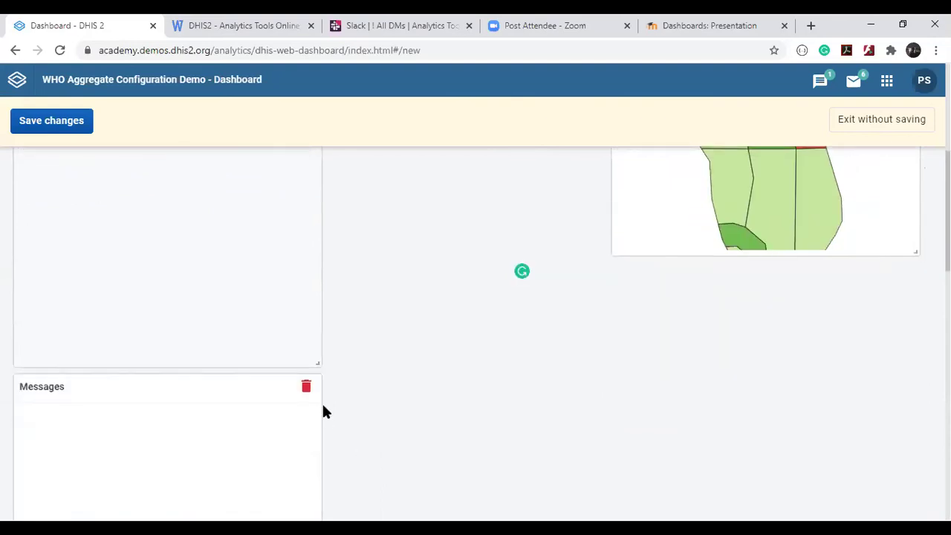
left_click_drag(317, 366, 308, 171)
scroll(422, 215, "up", 2)
mouse_move(299, 421)
left_mouse_down()
mouse_move(279, 275)
mouse_move(311, 276)
left_mouse_up()
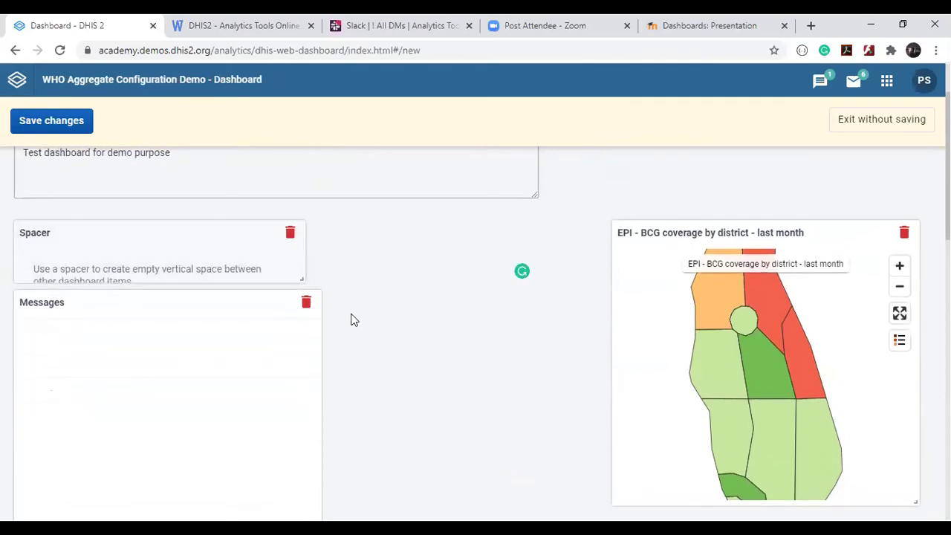
scroll(352, 319, "down", 4)
left_click_drag(315, 381, 301, 217)
scroll(331, 223, "up", 4)
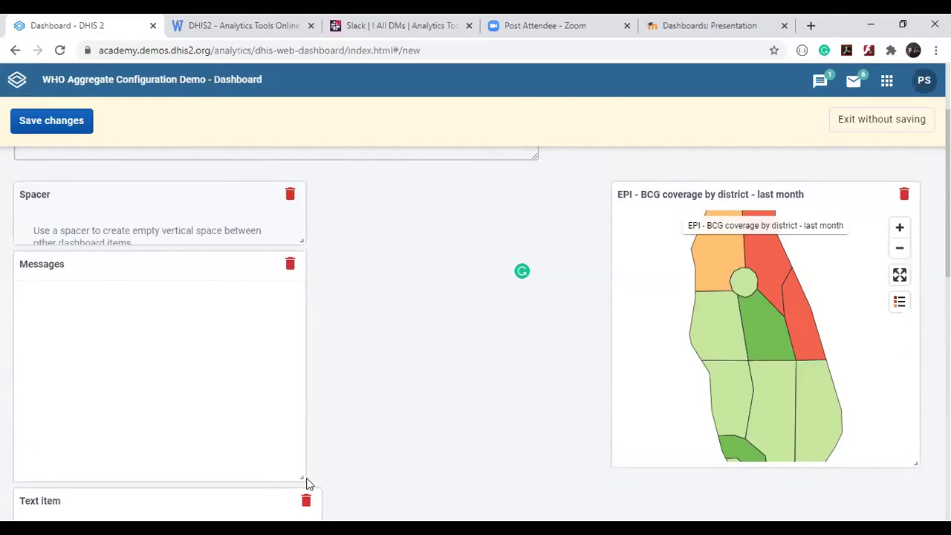
mouse_move(304, 476)
left_mouse_down()
mouse_move(302, 451)
mouse_move(346, 451)
left_mouse_up()
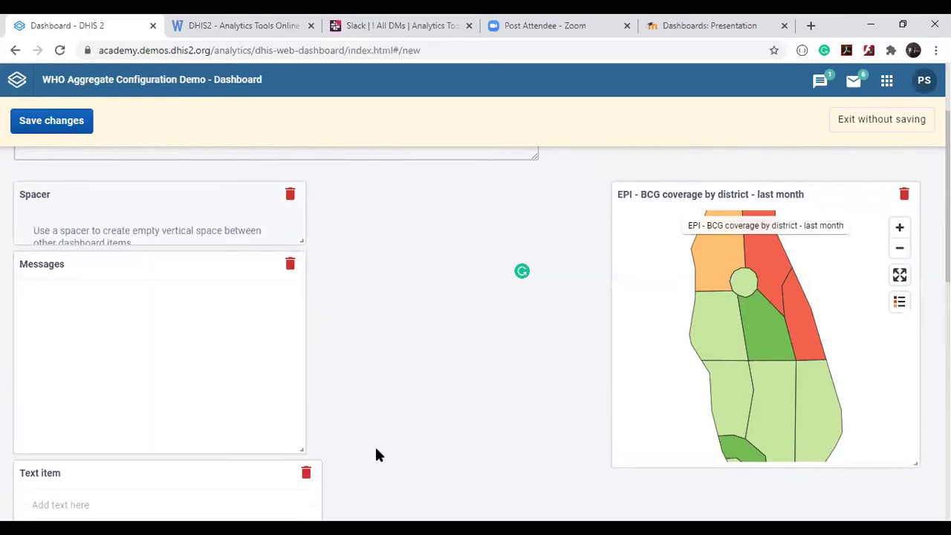
scroll(376, 453, "down", 4)
scroll(376, 454, "down", 2)
mouse_move(317, 386)
left_mouse_down()
mouse_move(273, 270)
mouse_move(272, 208)
left_mouse_up()
scroll(473, 185, "up", 4)
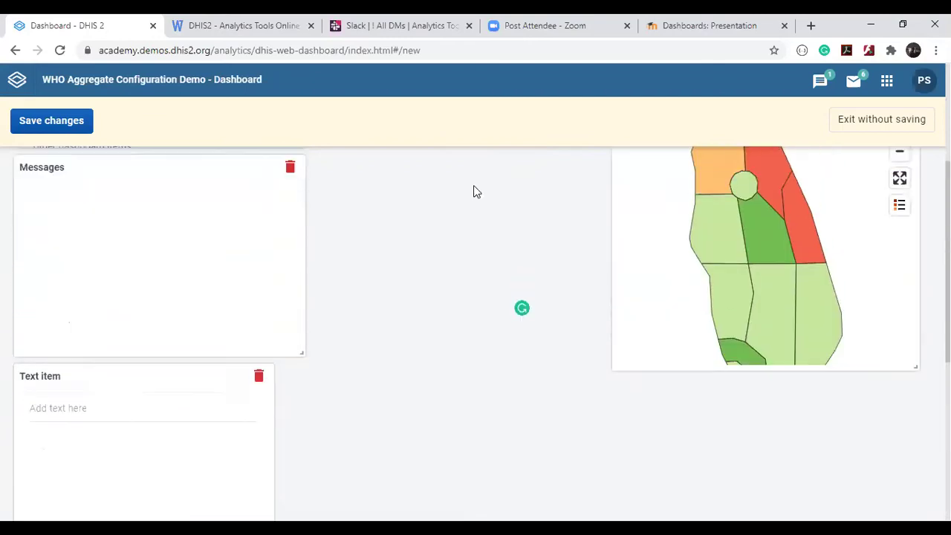
Place the Text item beside Messages, enlarge both, and stretch the BCG line chart full-width.
left_click_drag(126, 395, 503, 208)
scroll(503, 208, "up", 3)
scroll(508, 218, "down", 2)
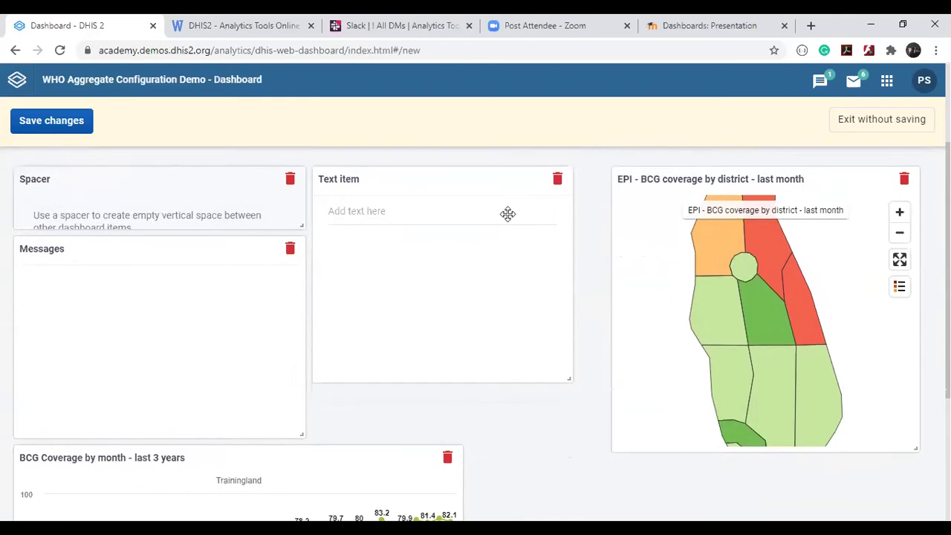
left_click_drag(571, 379, 603, 451)
left_click_drag(303, 431, 305, 448)
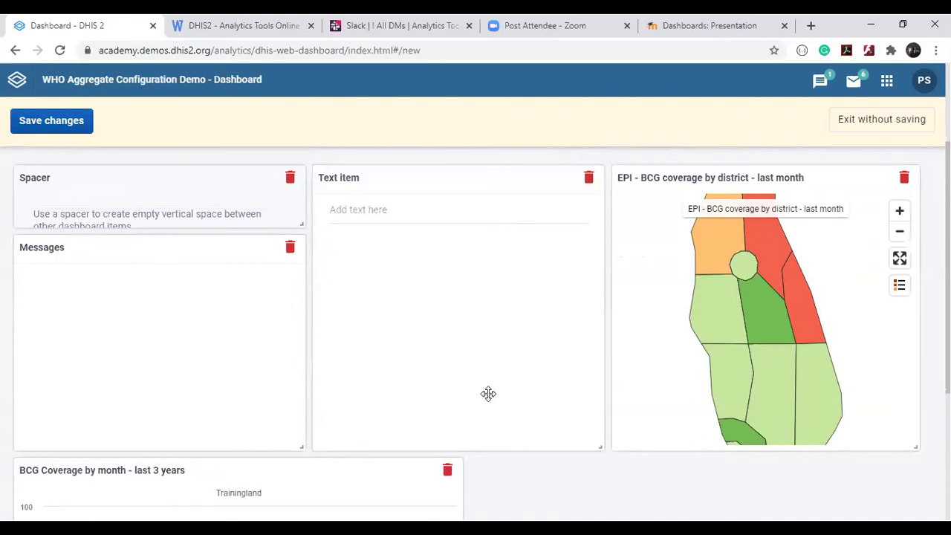
scroll(487, 393, "down", 3)
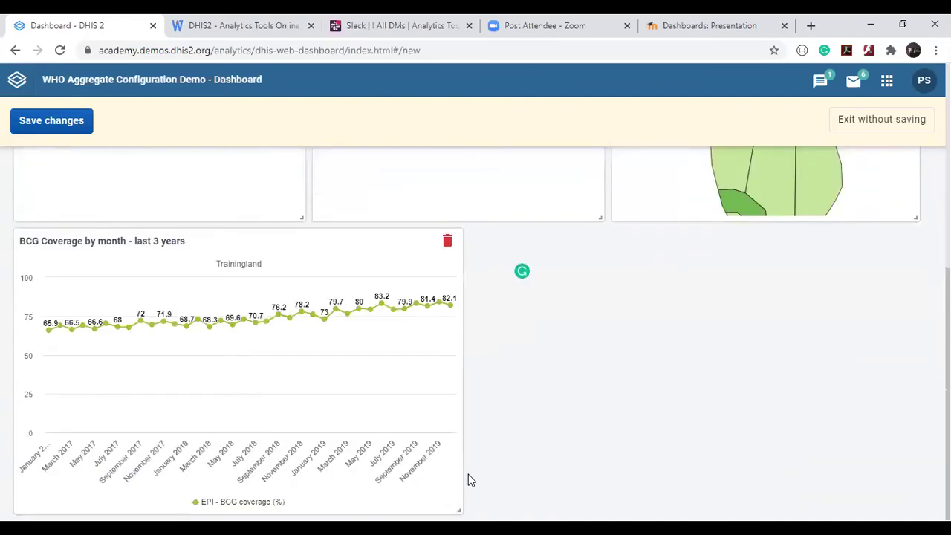
left_click_drag(461, 509, 907, 505)
scroll(475, 334, "down", 2)
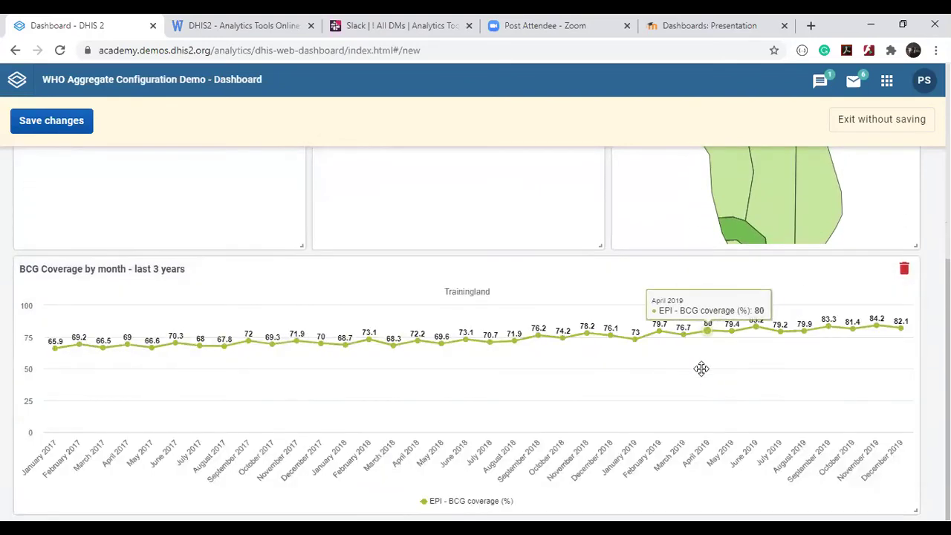
scroll(700, 365, "up", 5)
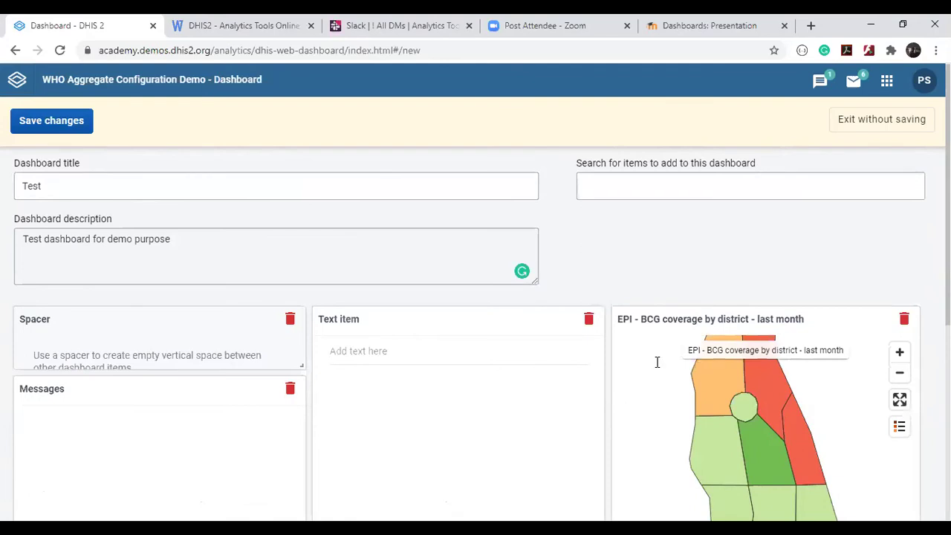
Write 'Announcement: _____' in the text item and save the Test dashboard.
left_click(364, 356)
type("Announ")
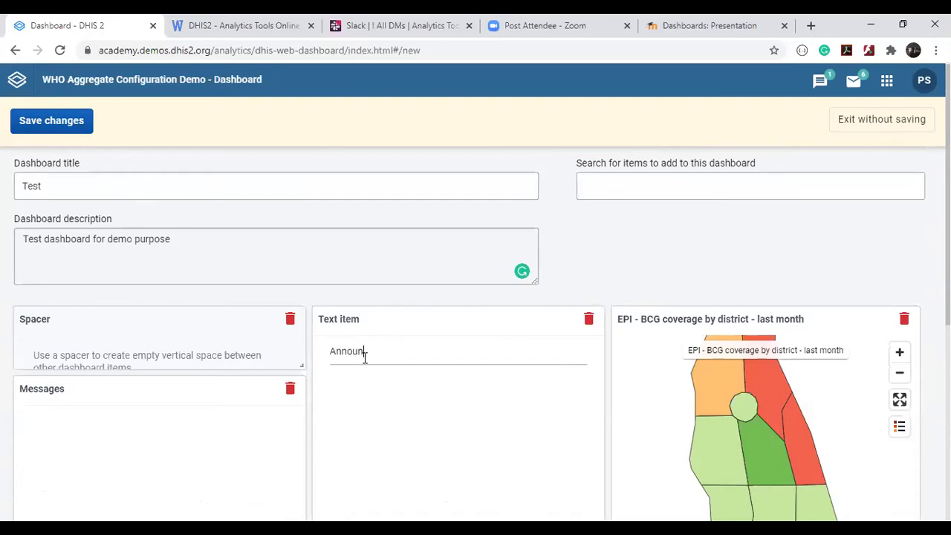
type("cement: _____________________")
scroll(365, 357, "down", 1)
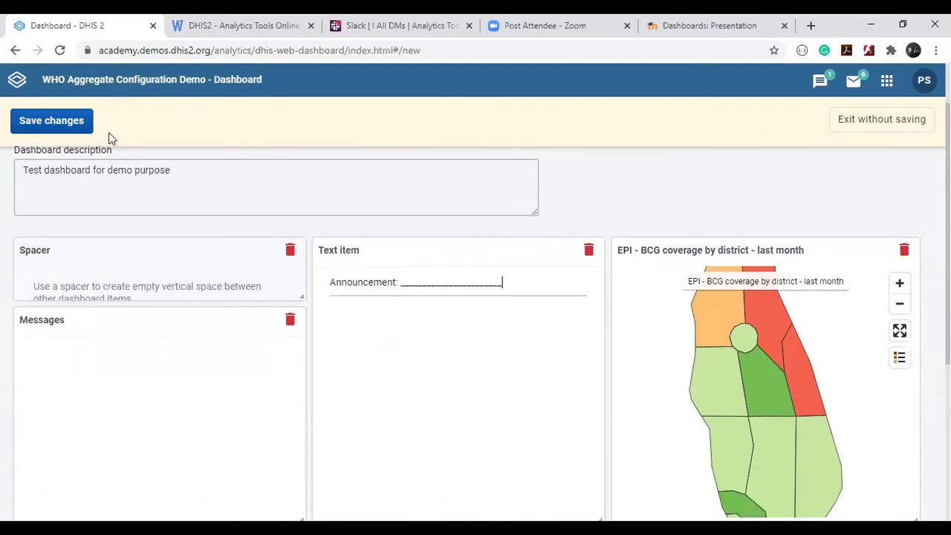
left_click(56, 123)
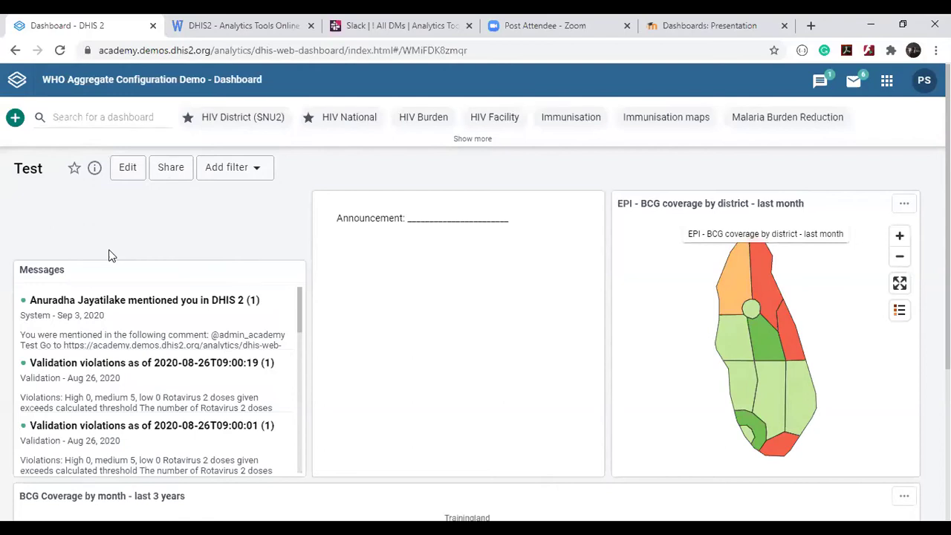
scroll(108, 256, "down", 1)
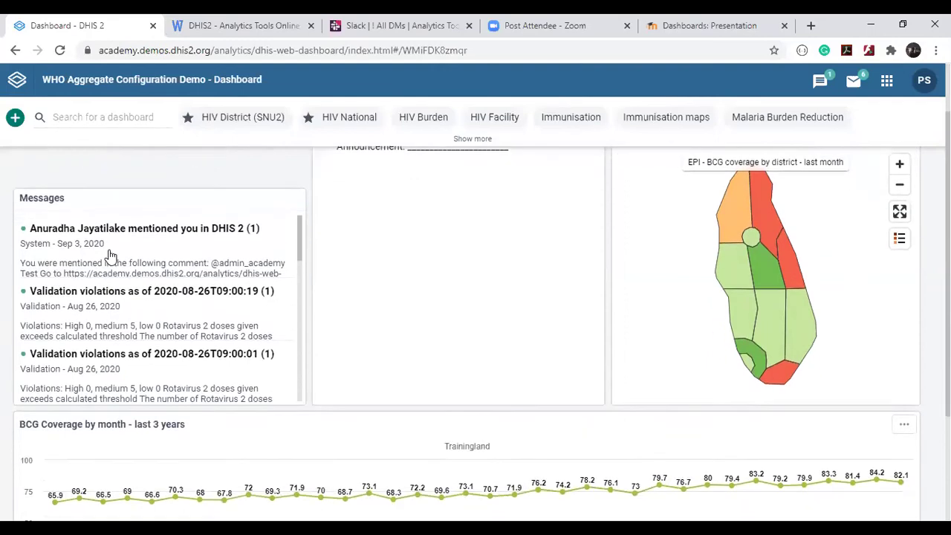
scroll(139, 324, "down", 4)
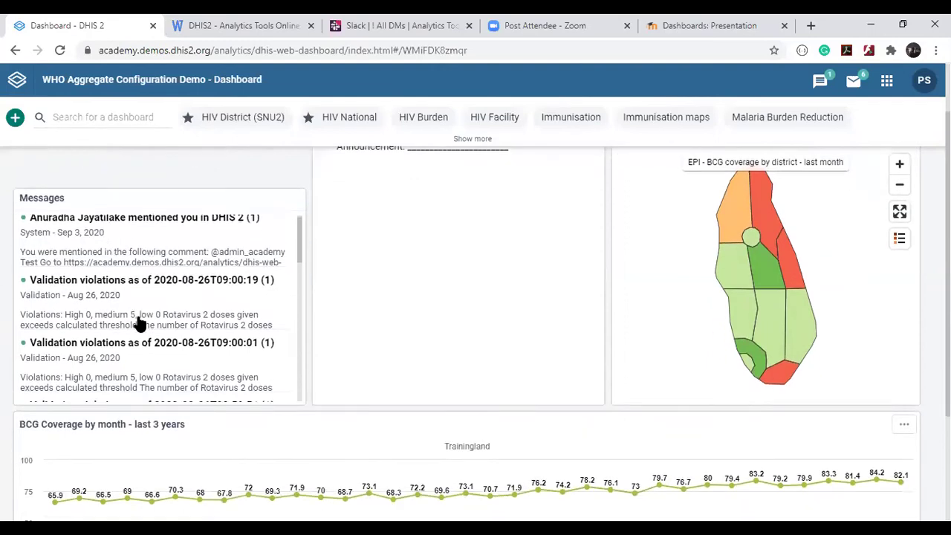
scroll(138, 324, "down", 5)
scroll(139, 324, "up", 10)
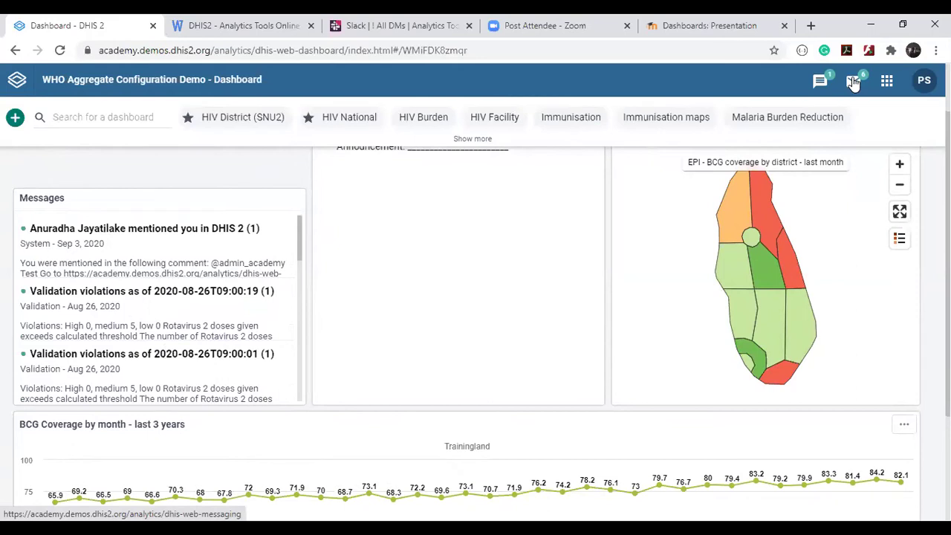
scroll(510, 193, "up", 1)
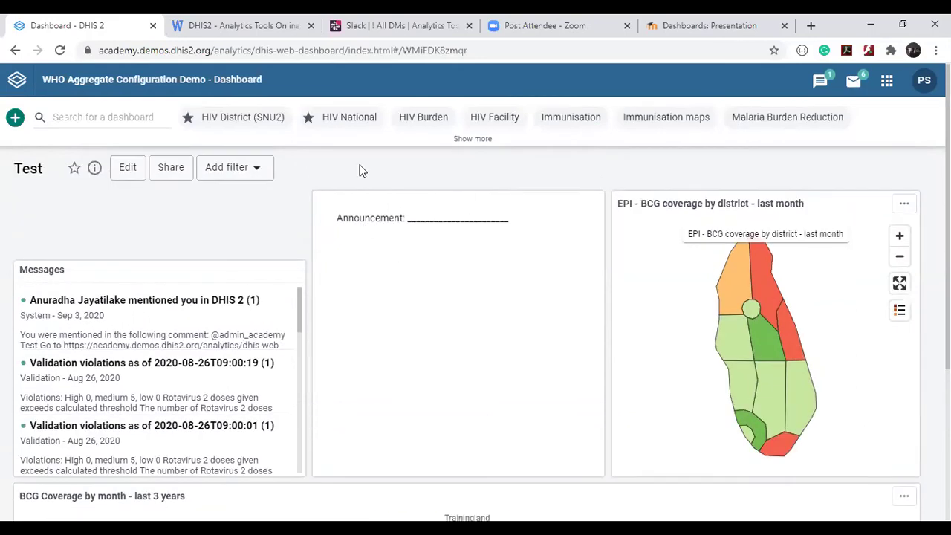
double_click(421, 216)
left_click(283, 181)
double_click(395, 215)
left_click(417, 282)
triple_click(416, 283)
left_click(372, 213)
Enter edit mode on the Test dashboard, search items for 'score', and insert the Score Card Widget.
left_click(128, 168)
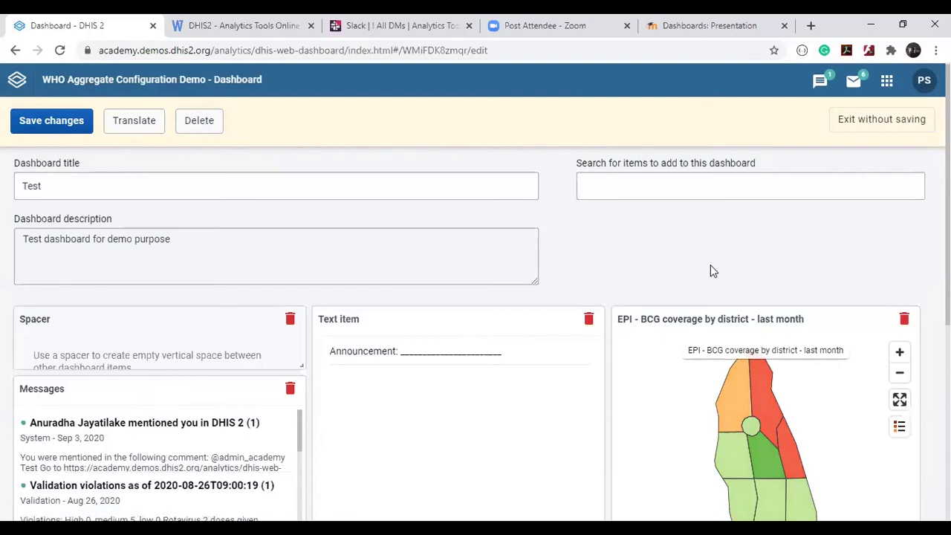
left_click(653, 185)
type("score")
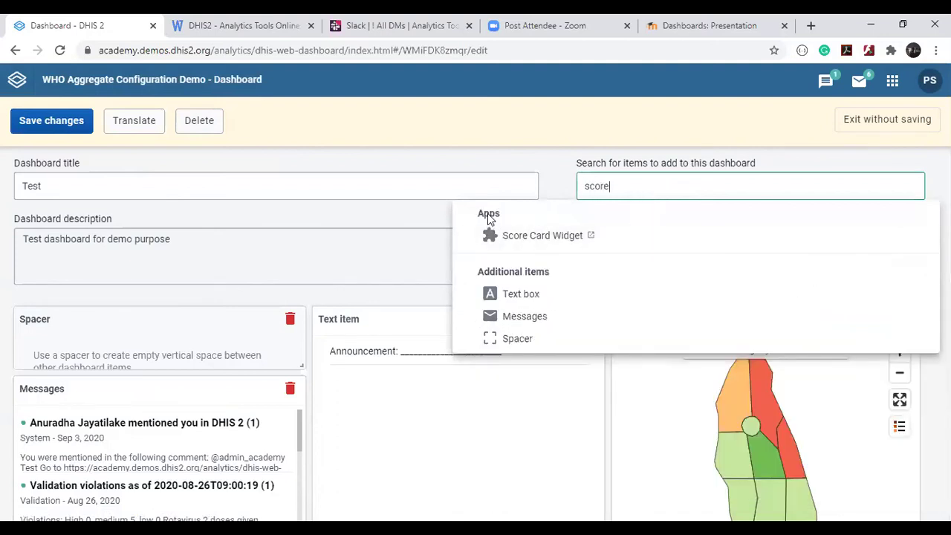
mouse_move(492, 236)
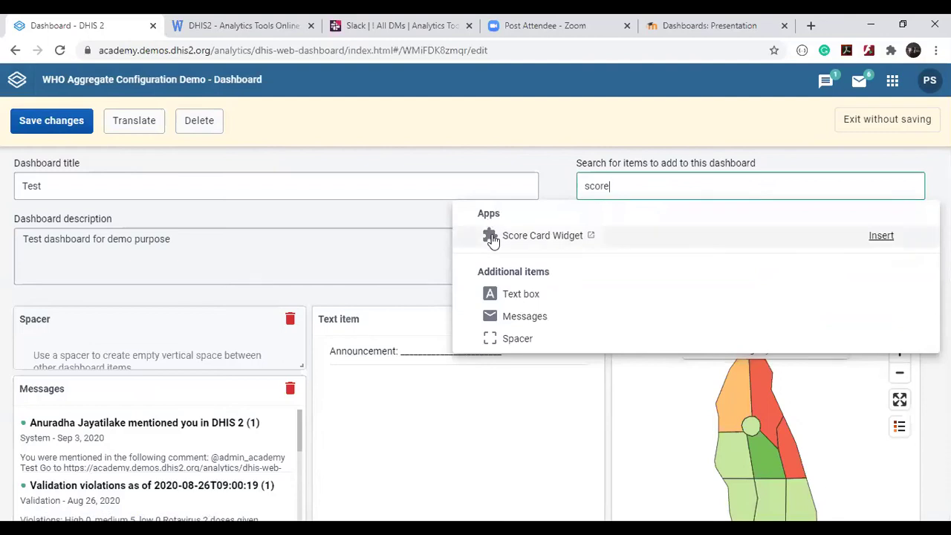
left_click(882, 236)
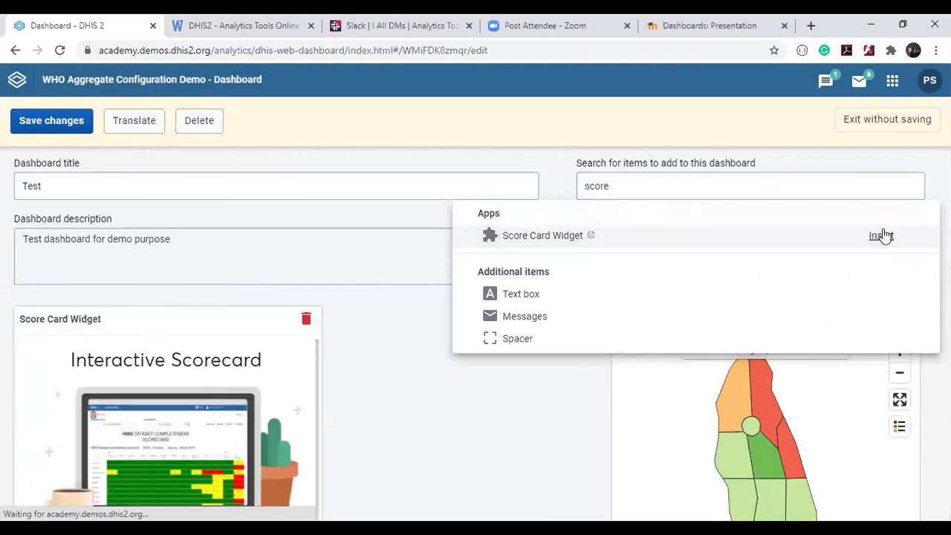
left_click(431, 468)
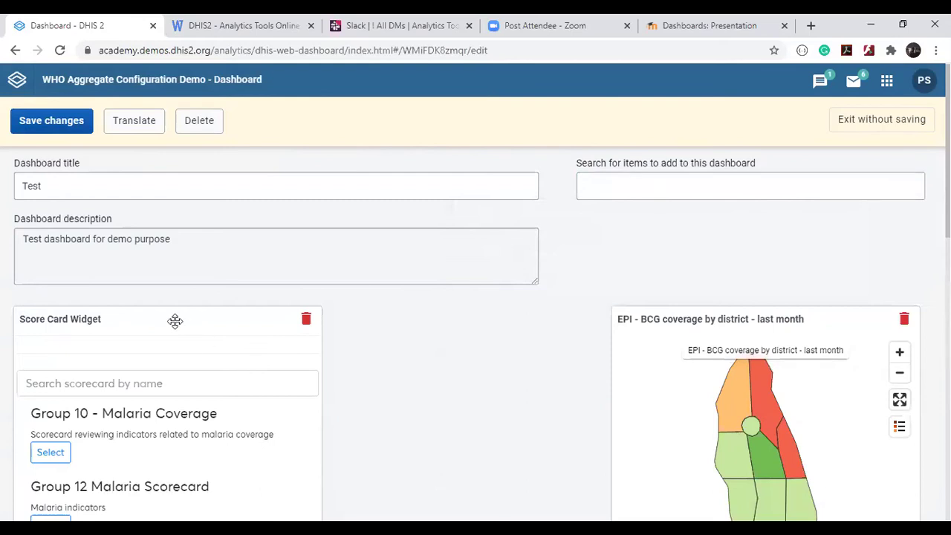
Move the Score Card Widget below the BCG chart and stretch it to full dashboard width.
left_click_drag(174, 321, 182, 503)
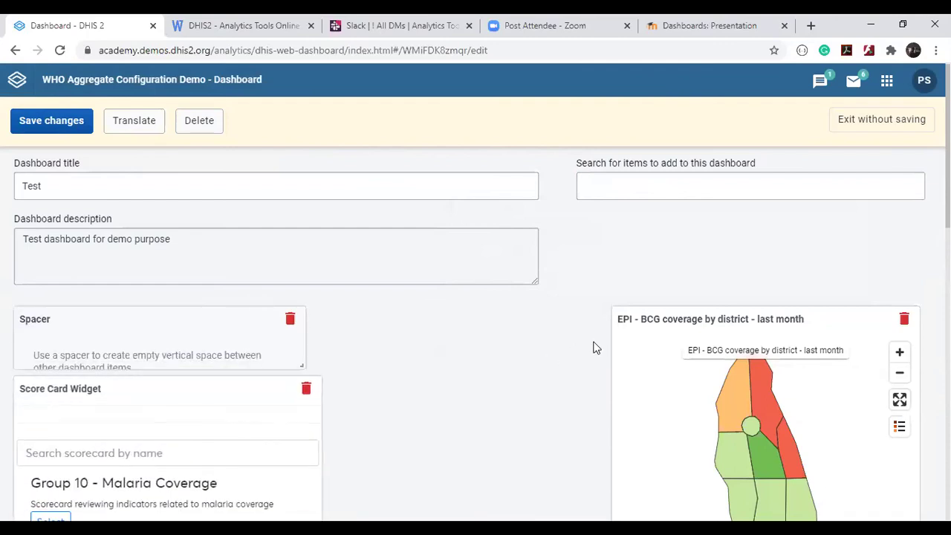
scroll(594, 347, "down", 3)
scroll(225, 255, "up", 1)
left_click_drag(169, 220, 660, 449)
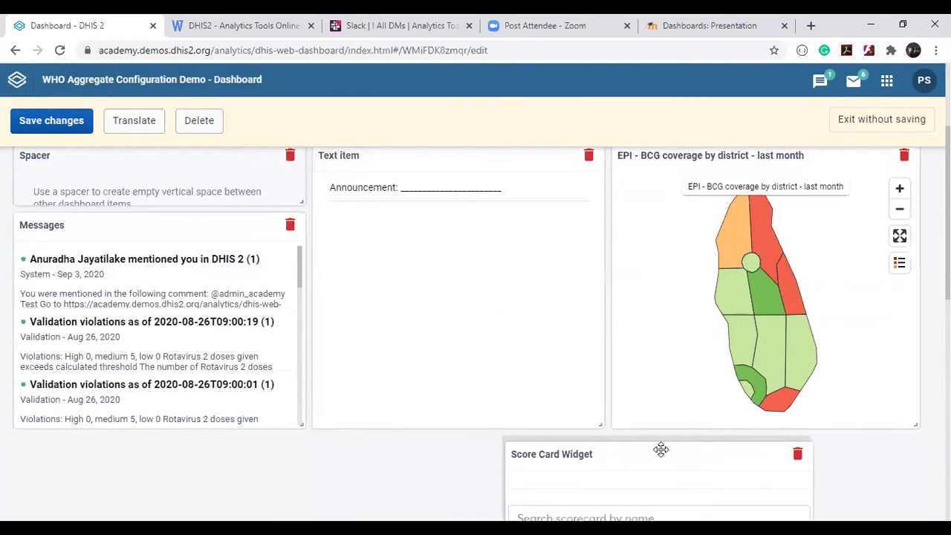
scroll(520, 354, "down", 4)
scroll(520, 354, "up", 2)
scroll(520, 354, "down", 2)
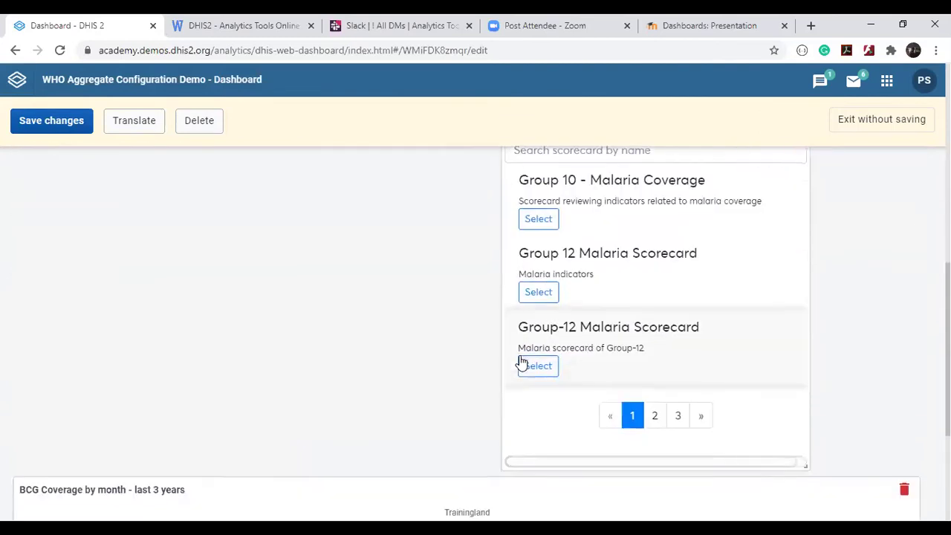
left_click_drag(806, 461, 802, 284)
scroll(722, 272, "up", 2)
left_click_drag(662, 234, 127, 306)
scroll(644, 495, "down", 3)
left_click_drag(316, 508, 913, 450)
scroll(637, 322, "up", 1)
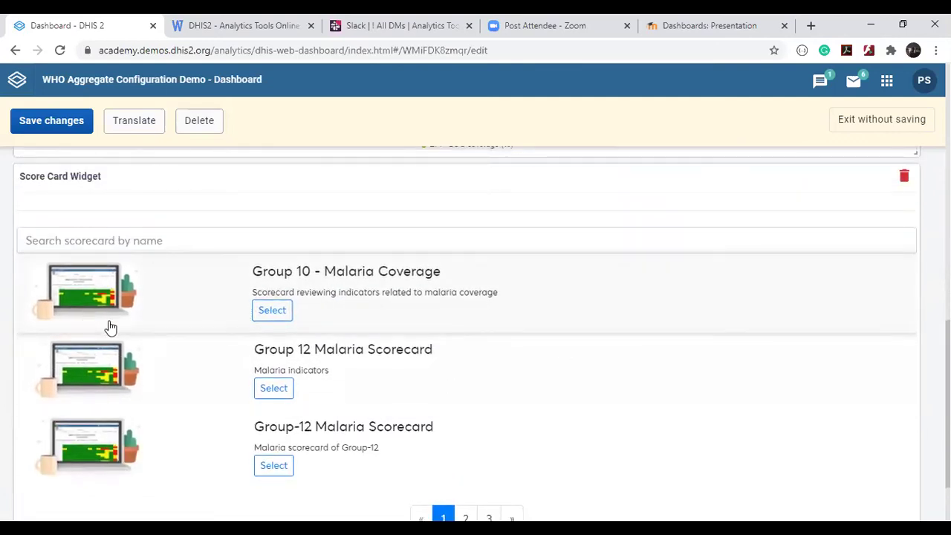
scroll(110, 327, "down", 1)
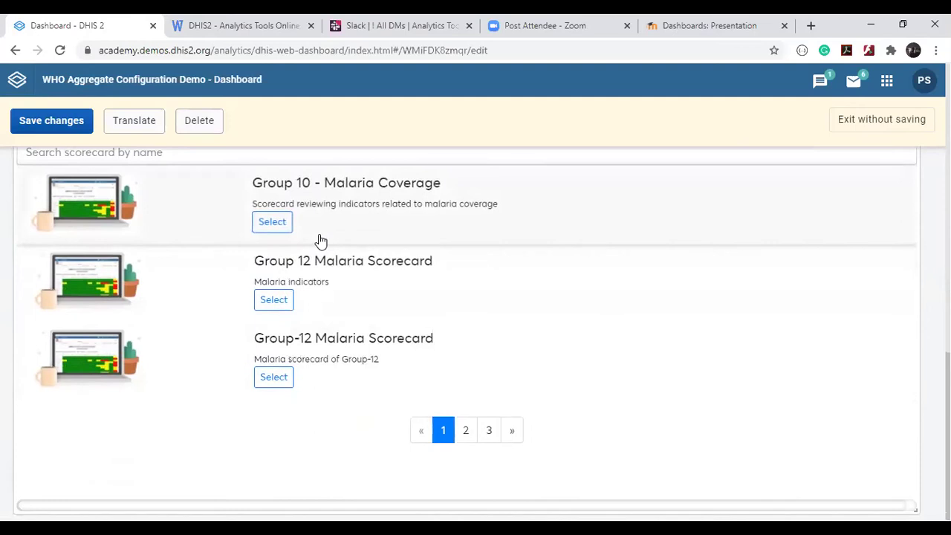
scroll(320, 240, "up", 1)
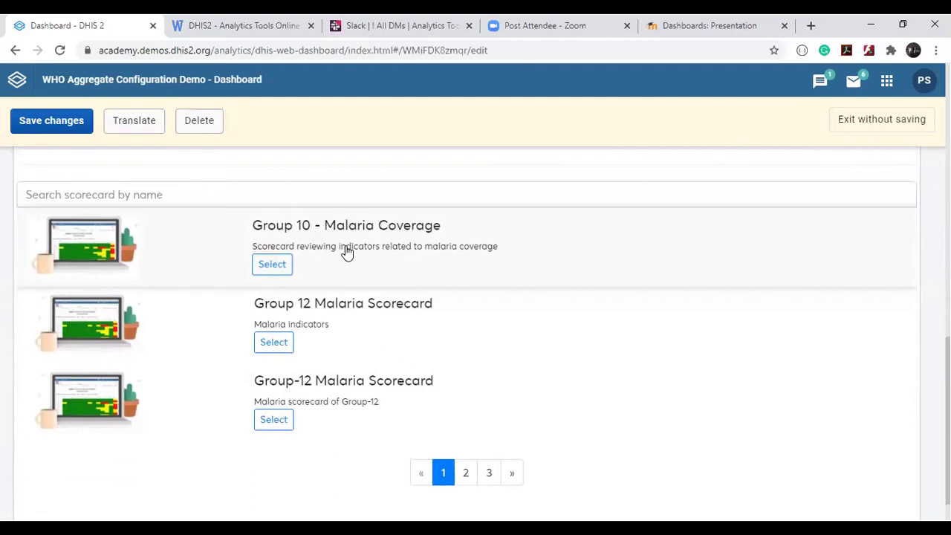
Select the Group 10 - Malaria Coverage scorecard in the widget and confirm it.
left_click(269, 264)
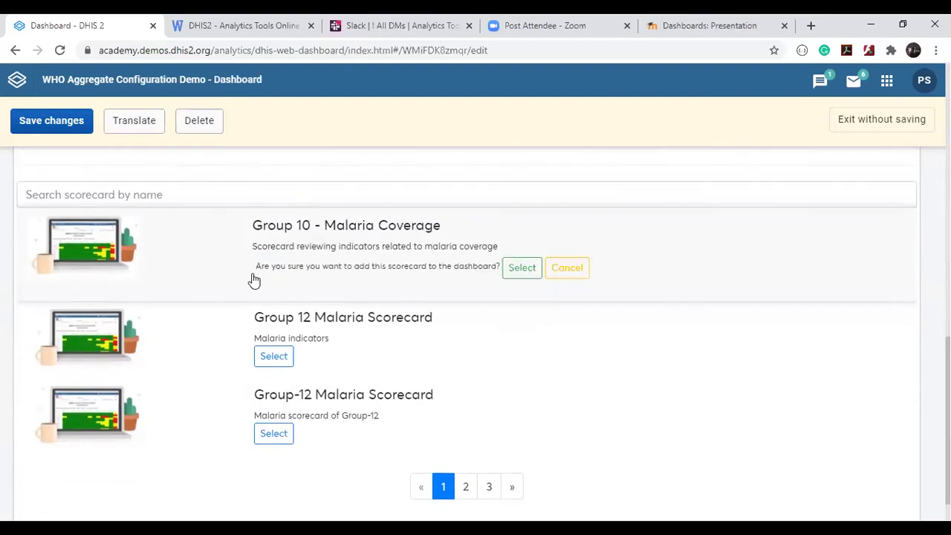
left_click(521, 275)
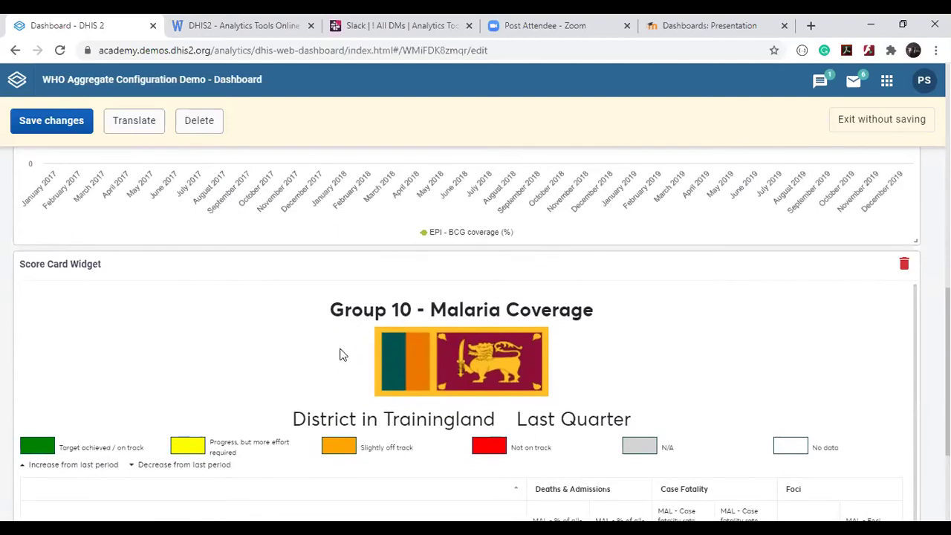
scroll(341, 352, "down", 5)
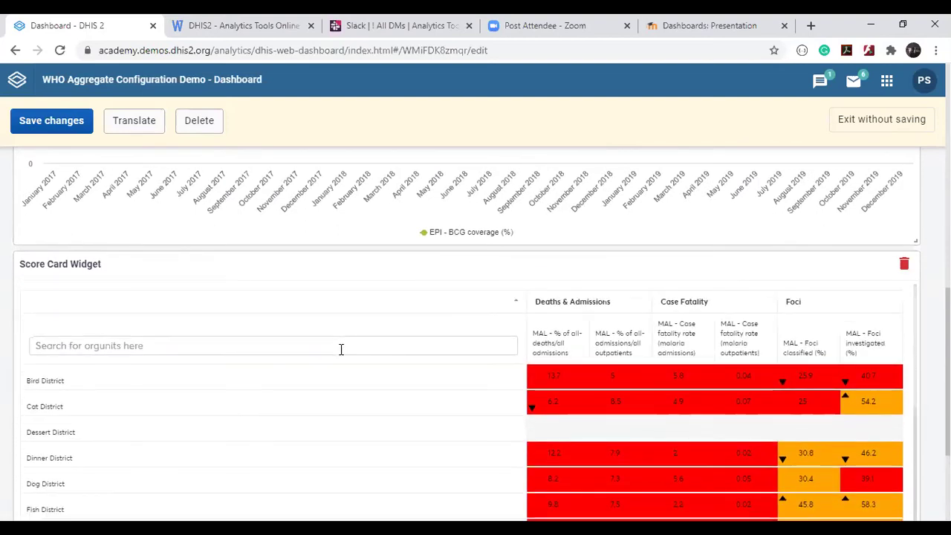
scroll(341, 354, "up", 3)
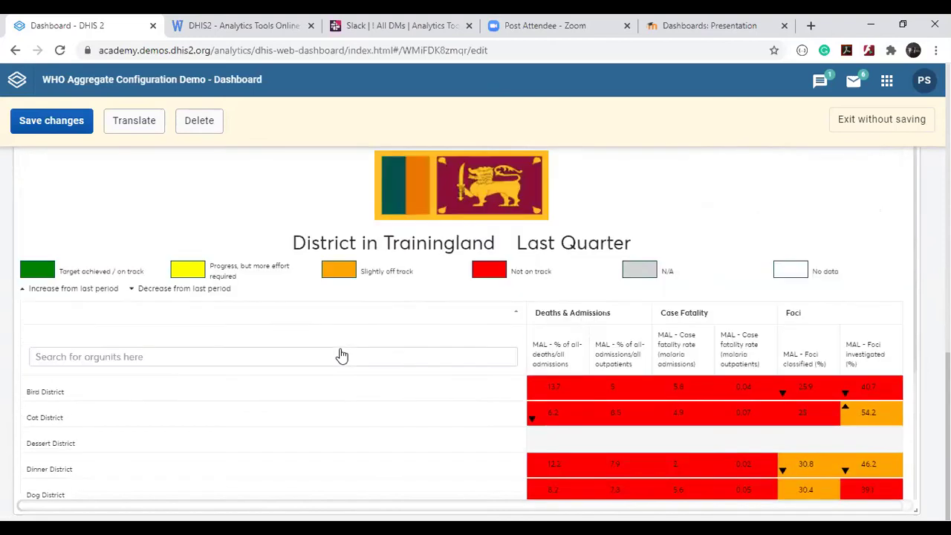
Save the Test dashboard changes and scroll through it to review the Malaria Coverage scorecard.
left_click(52, 121)
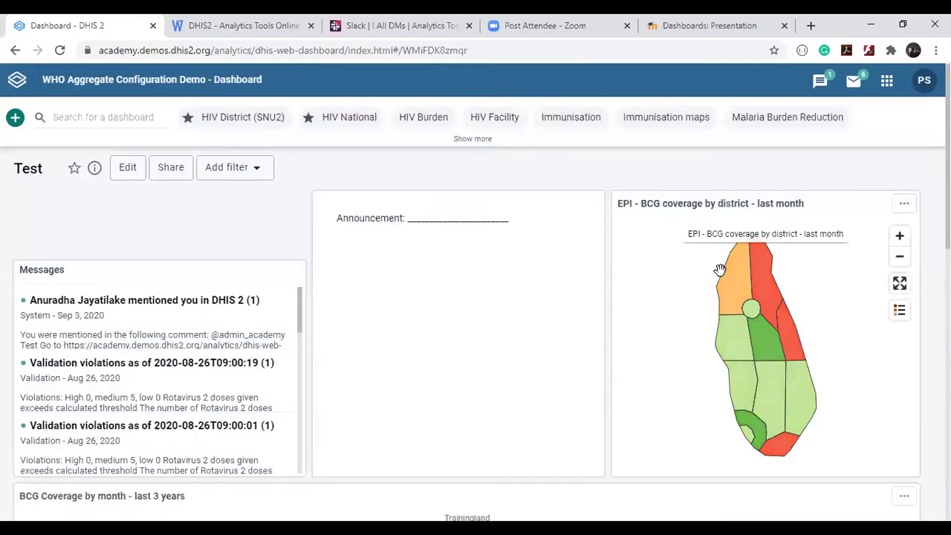
scroll(720, 269, "down", 4)
scroll(720, 269, "up", 4)
scroll(706, 290, "down", 3)
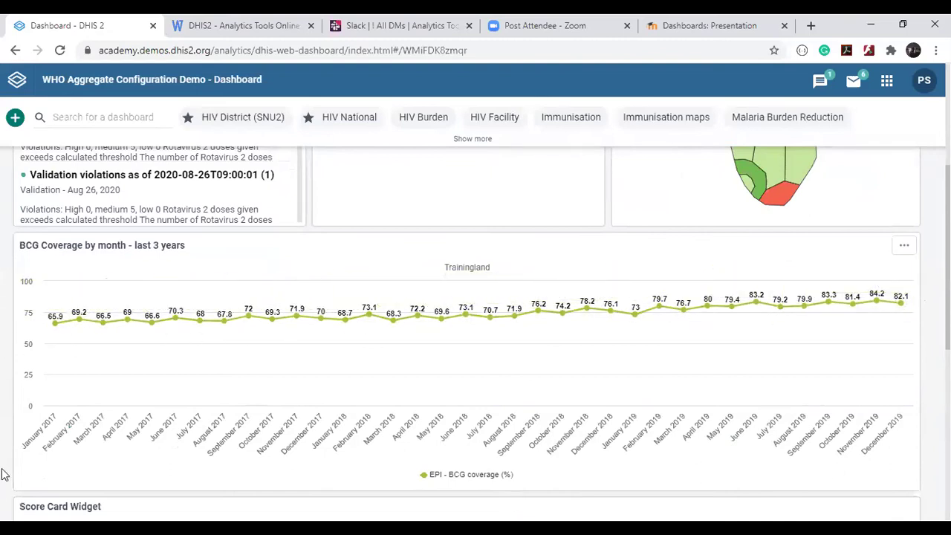
scroll(557, 444, "down", 3)
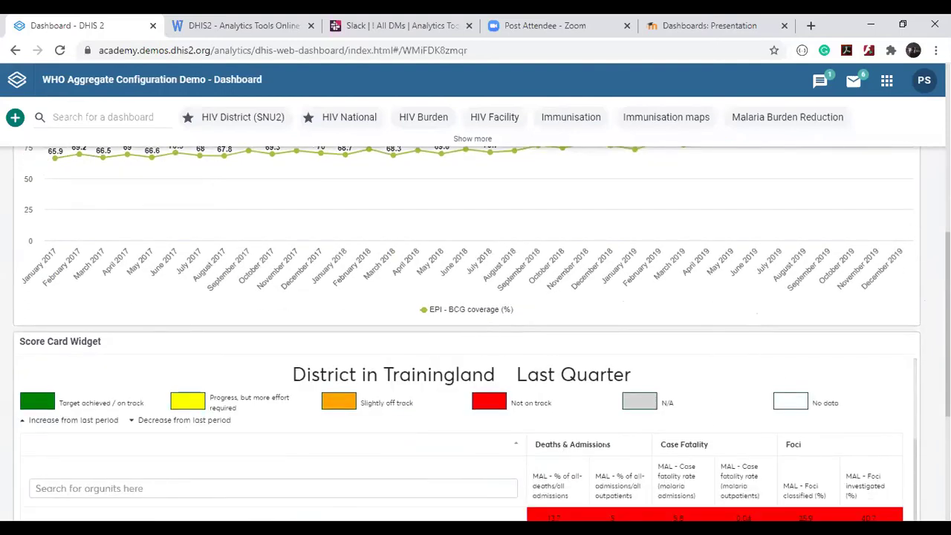
scroll(456, 282, "down", 4)
scroll(456, 282, "up", 2)
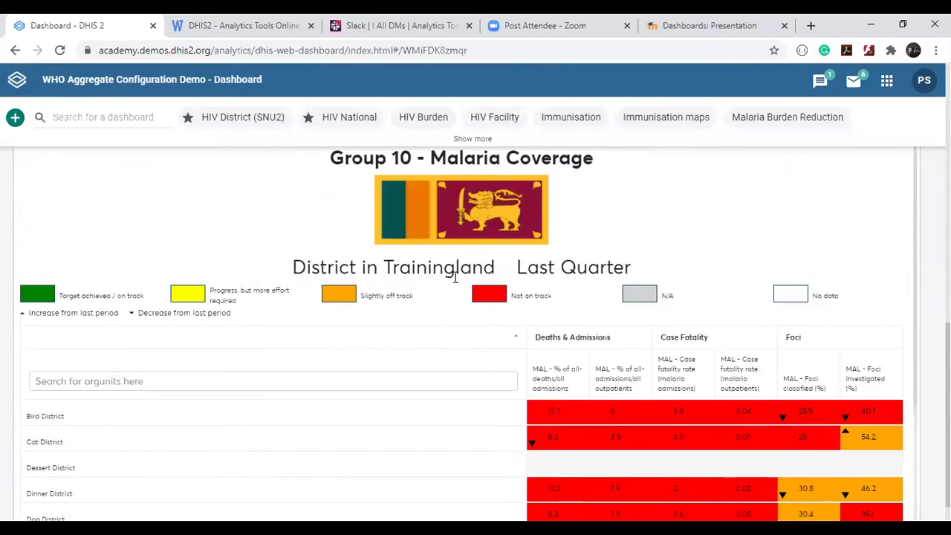
scroll(455, 278, "down", 4)
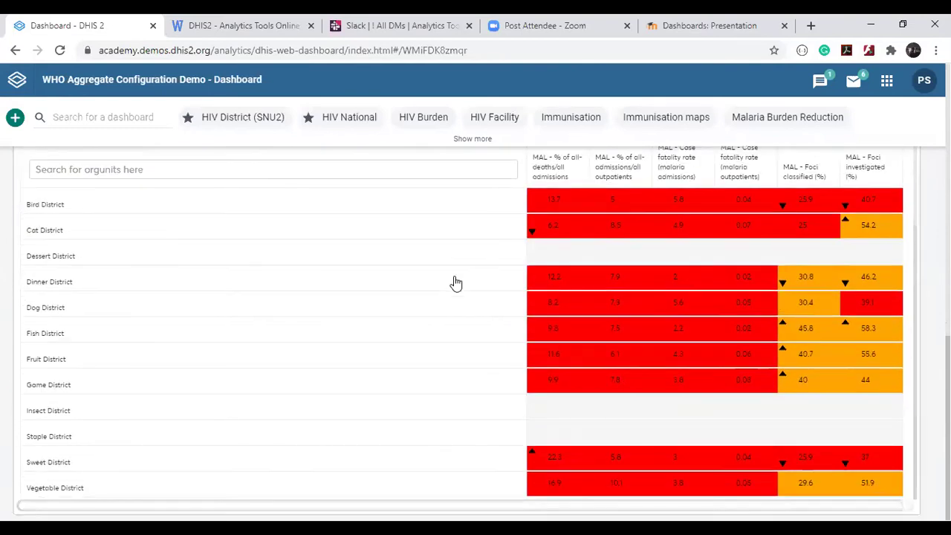
scroll(456, 282, "up", 10)
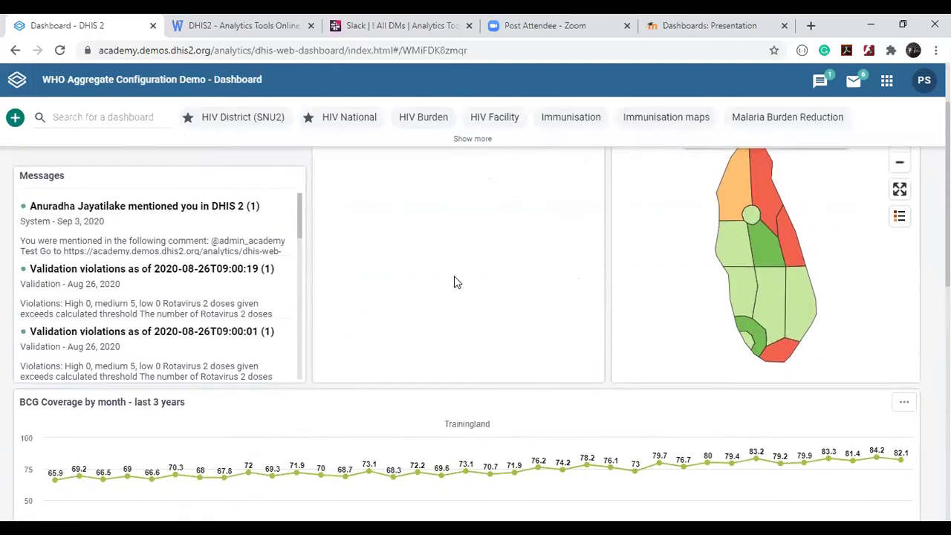
scroll(456, 281, "up", 2)
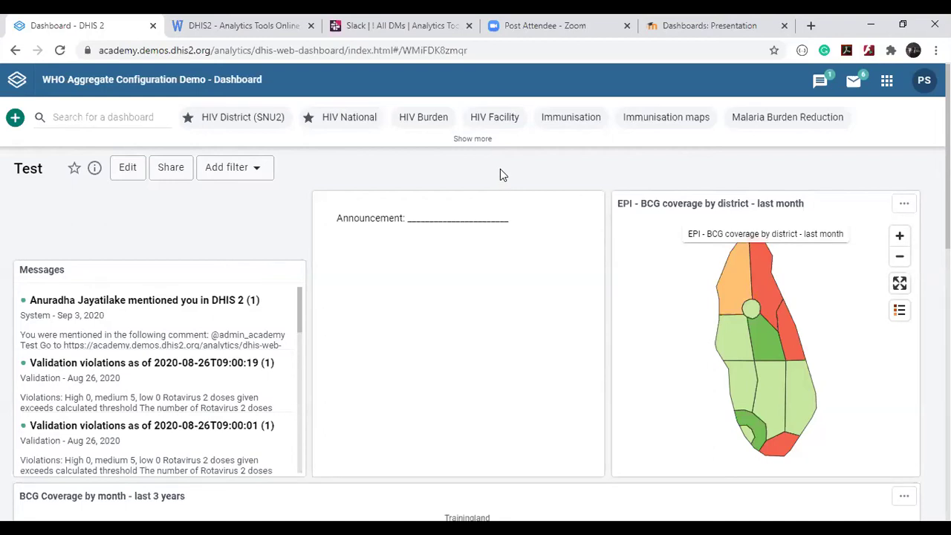
Open the EPI - BCG coverage by district - last month map item in the Maps app.
scroll(500, 174, "down", 1)
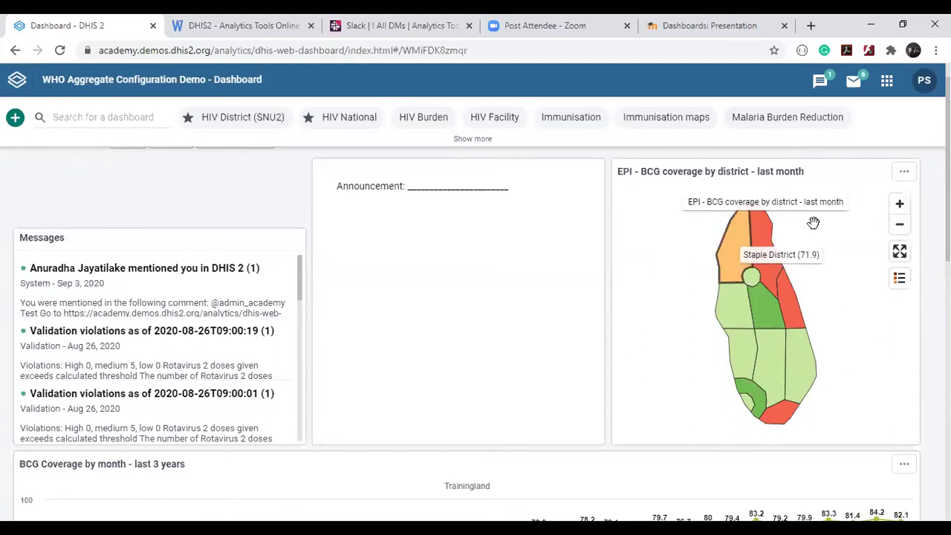
left_click(904, 176)
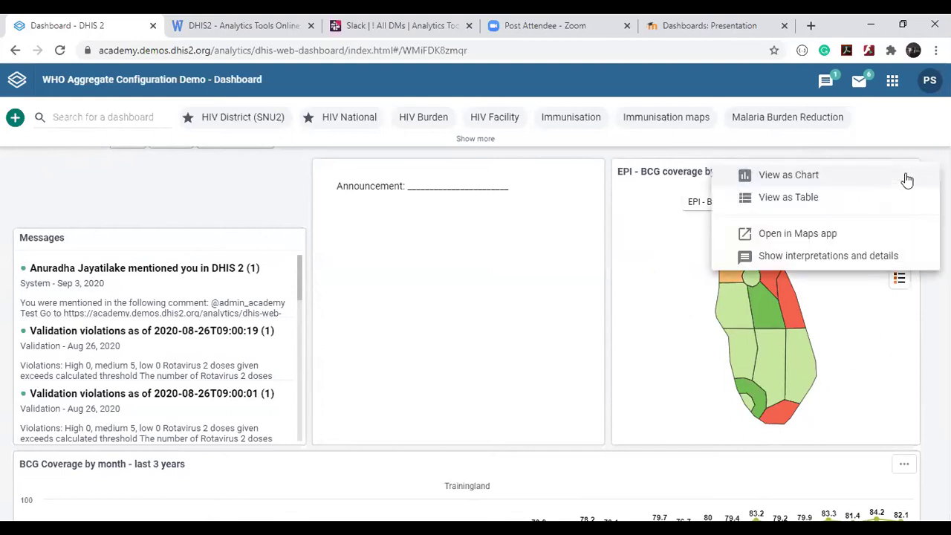
left_click(797, 234)
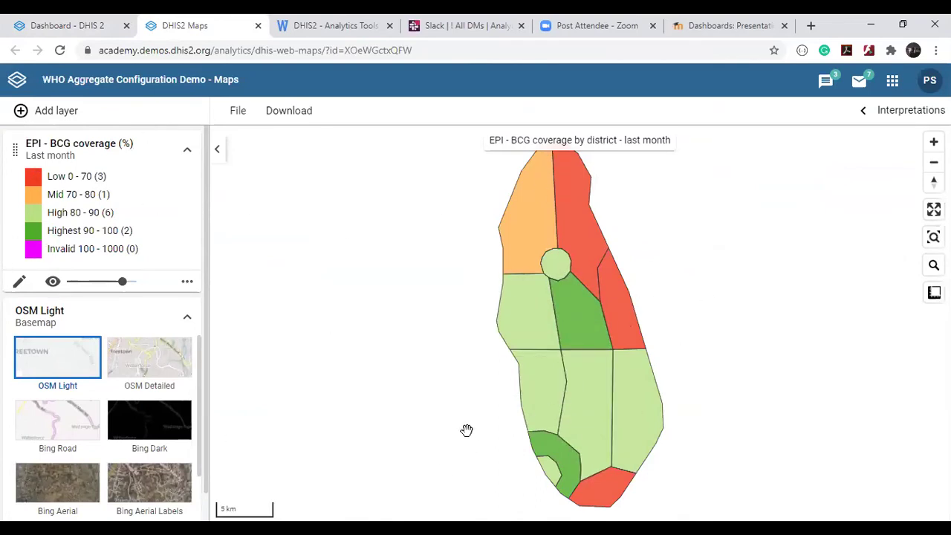
Change the BCG coverage layer's user organisation units from 2 x below to Main, then update the layer.
left_click(19, 285)
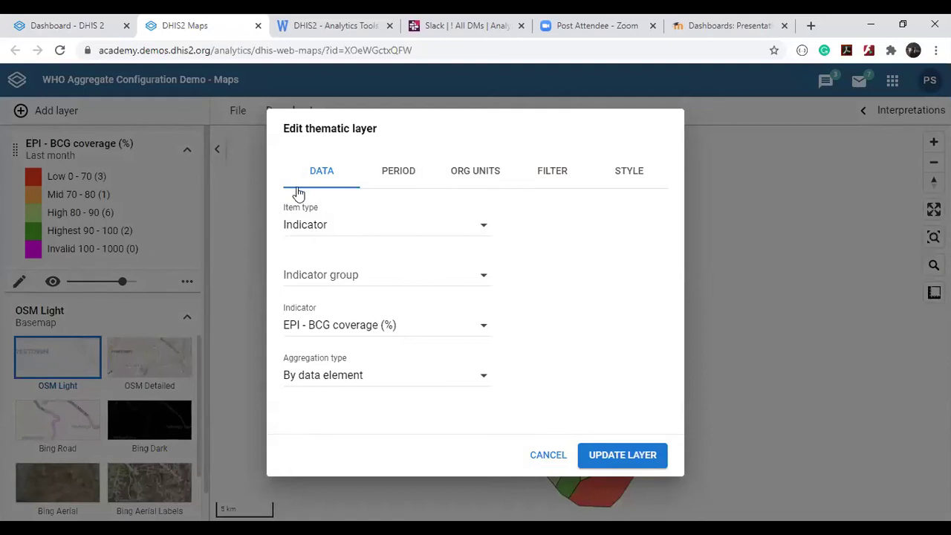
left_click(479, 177)
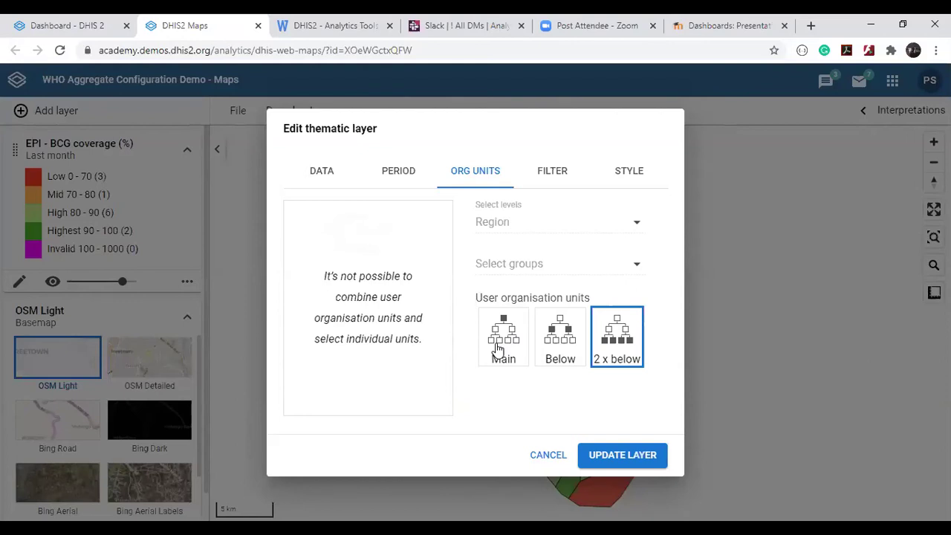
left_click(498, 350)
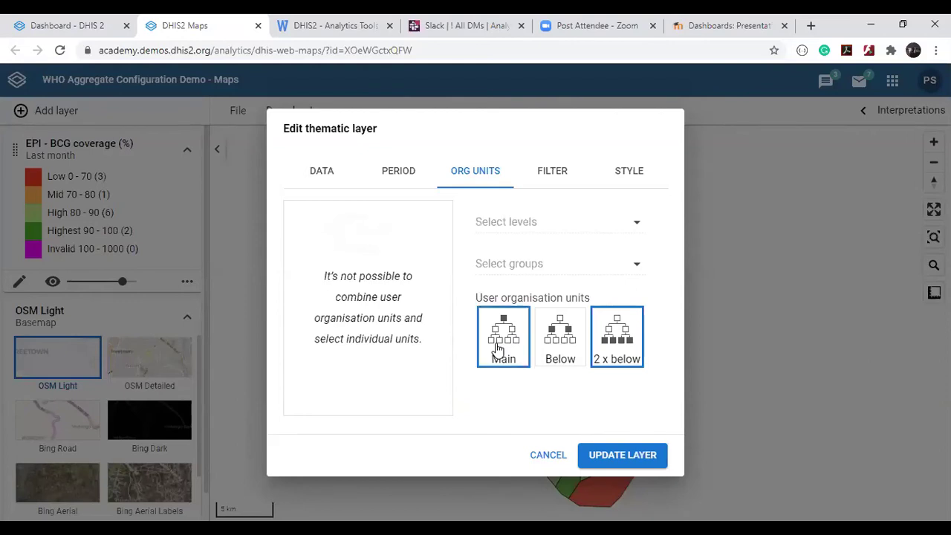
left_click(631, 363)
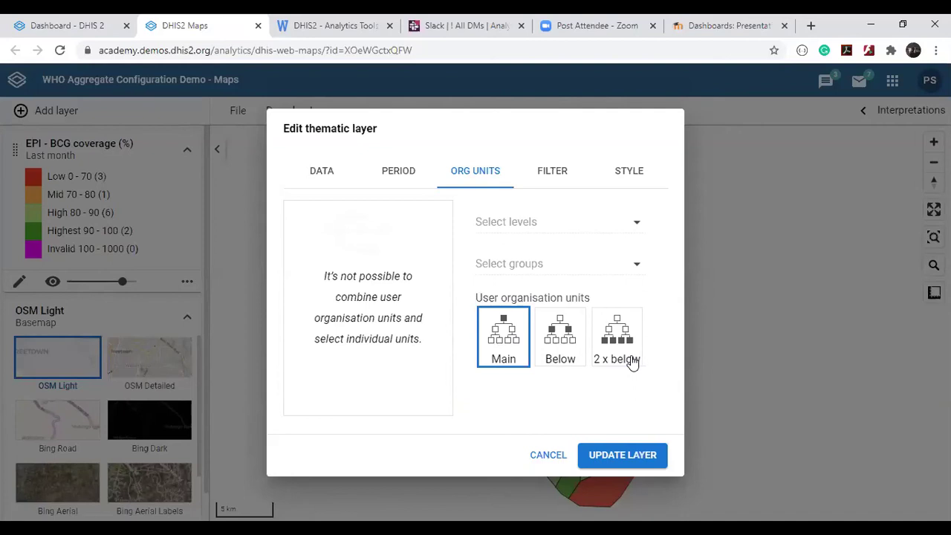
left_click(626, 454)
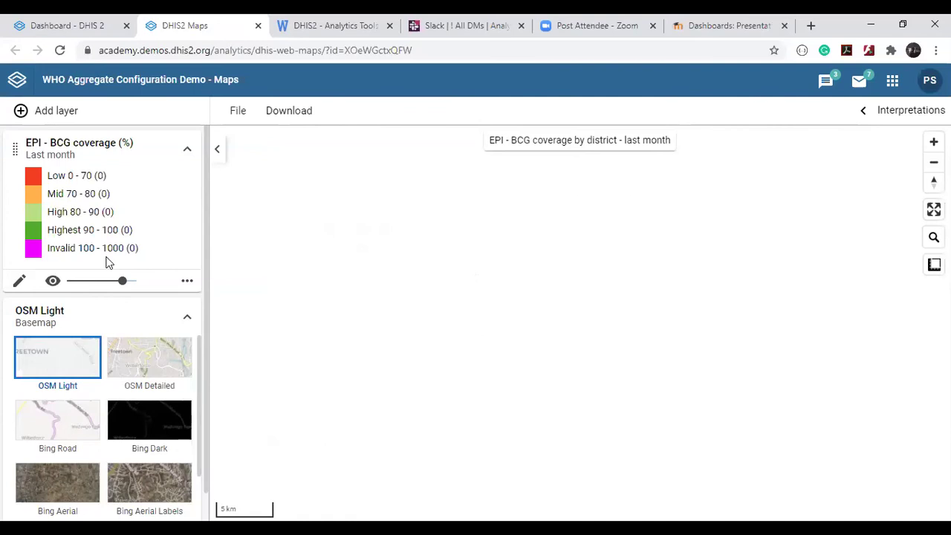
Set the BCG coverage layer's user organisation units to Below, showing regions, and update the layer.
left_click(19, 281)
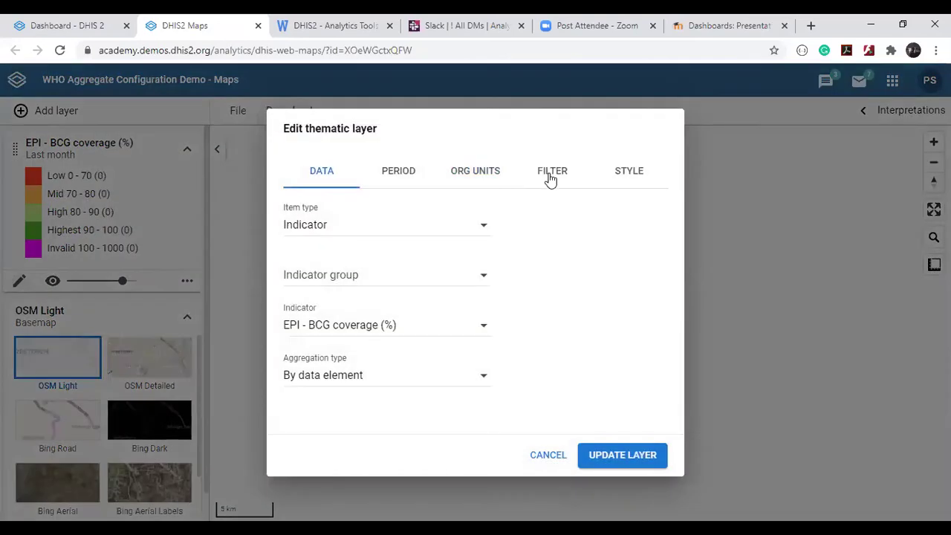
left_click(465, 174)
left_click(565, 331)
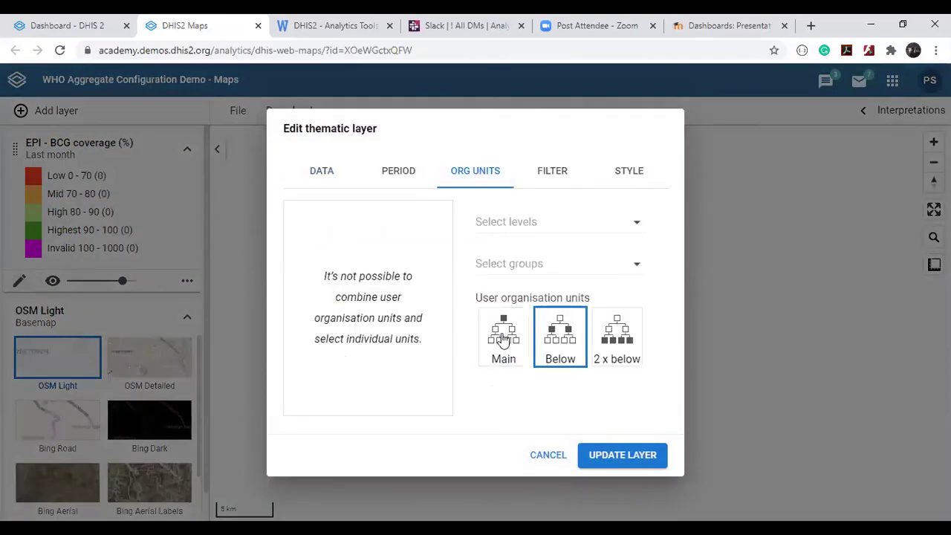
left_click(623, 454)
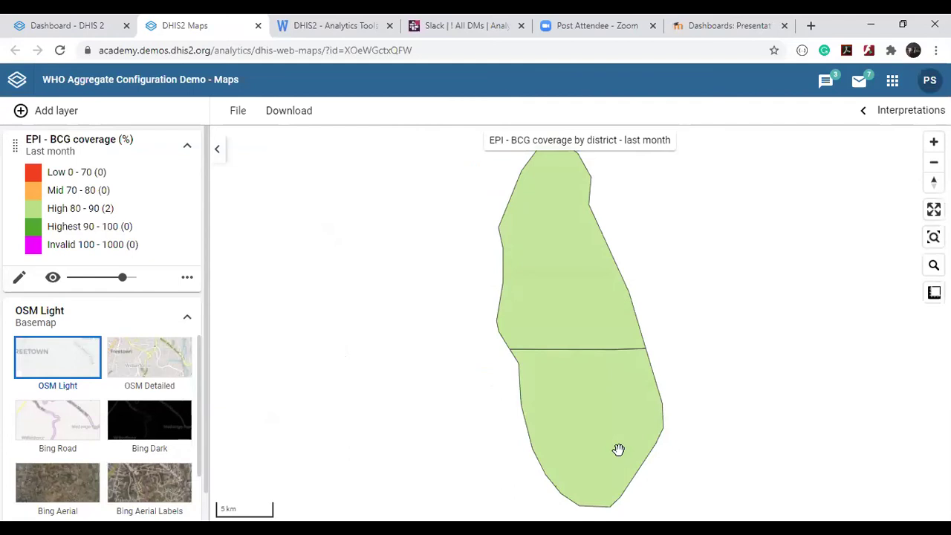
Set the layer's user organisation units to 2 x below so all districts are mapped again.
left_click(20, 277)
left_click(470, 170)
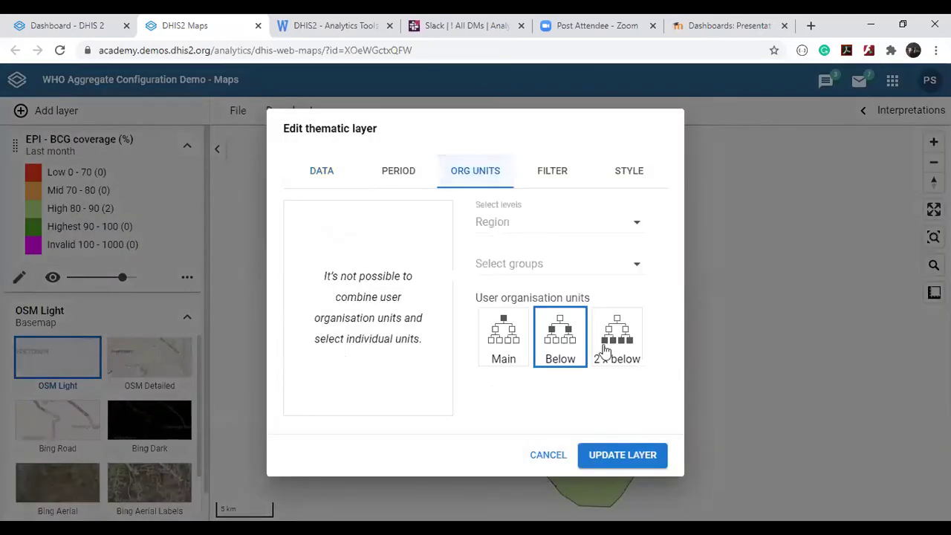
left_click(627, 360)
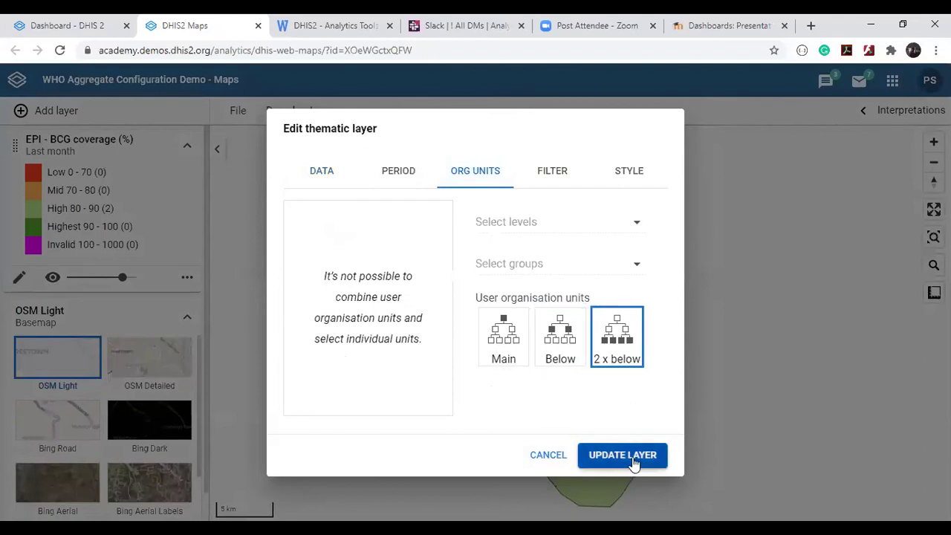
left_click(635, 464)
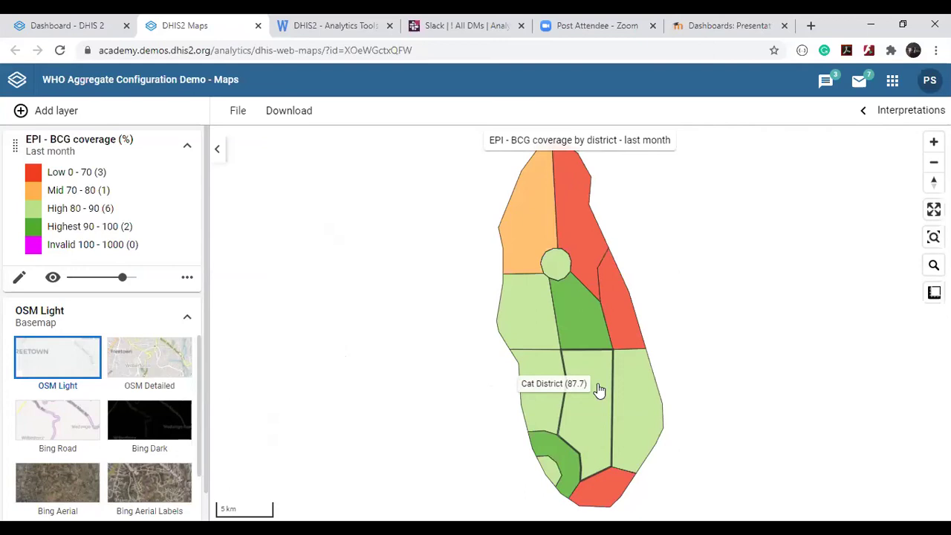
left_click(19, 278)
left_click(443, 167)
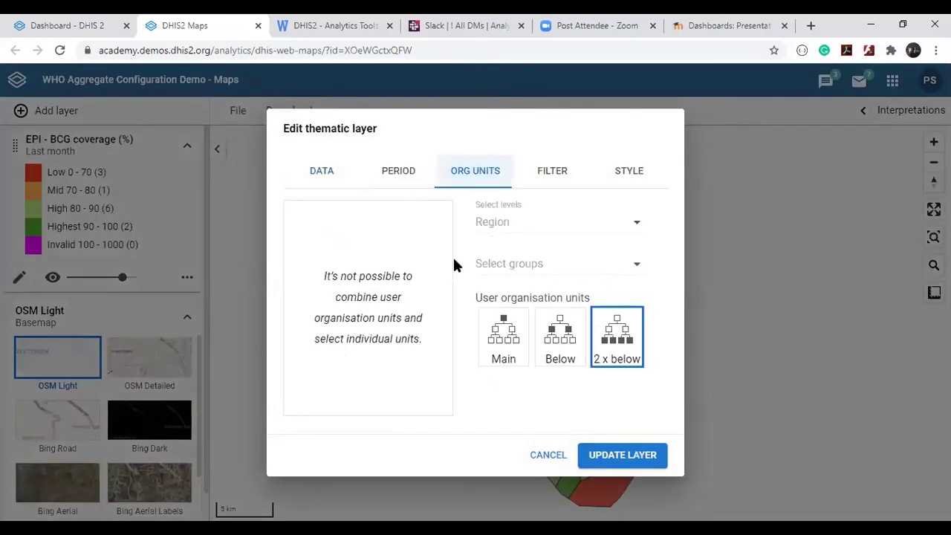
left_click(623, 339)
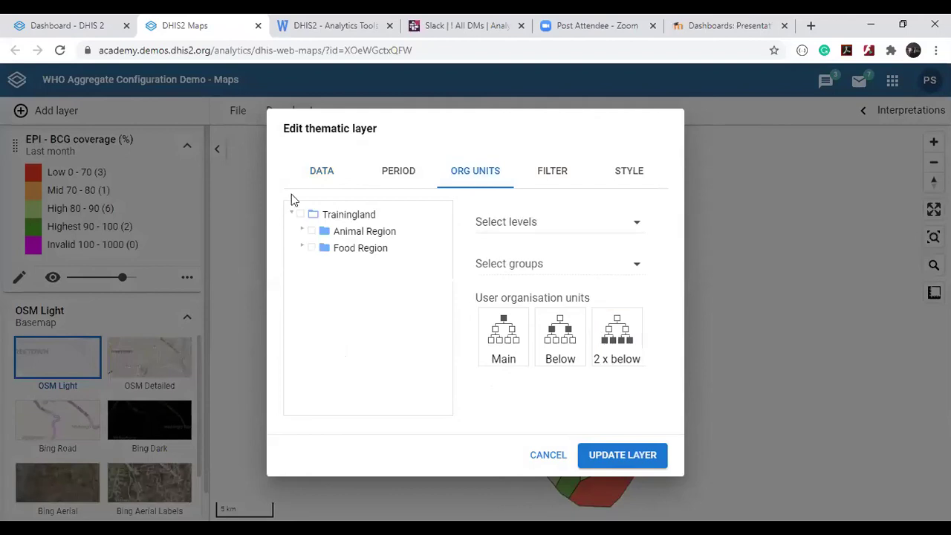
left_click(302, 232)
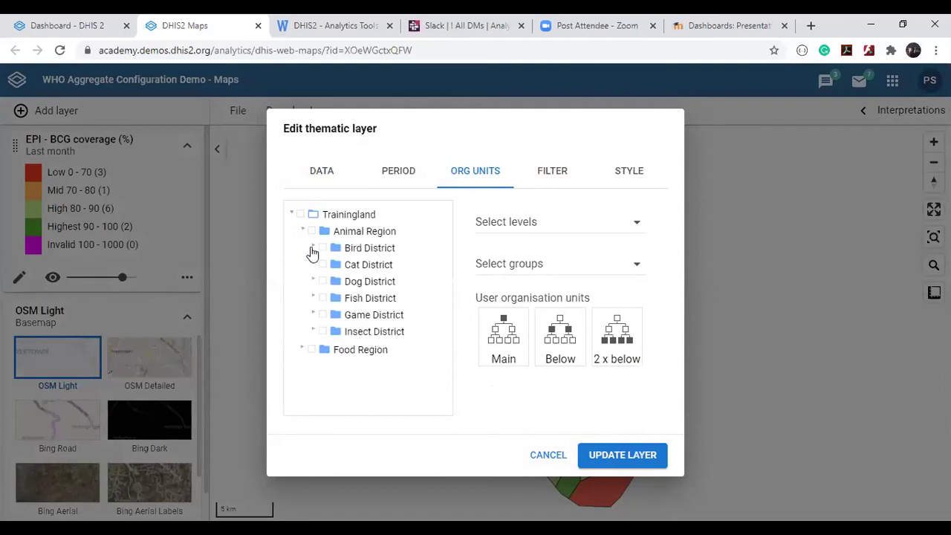
left_click(312, 248)
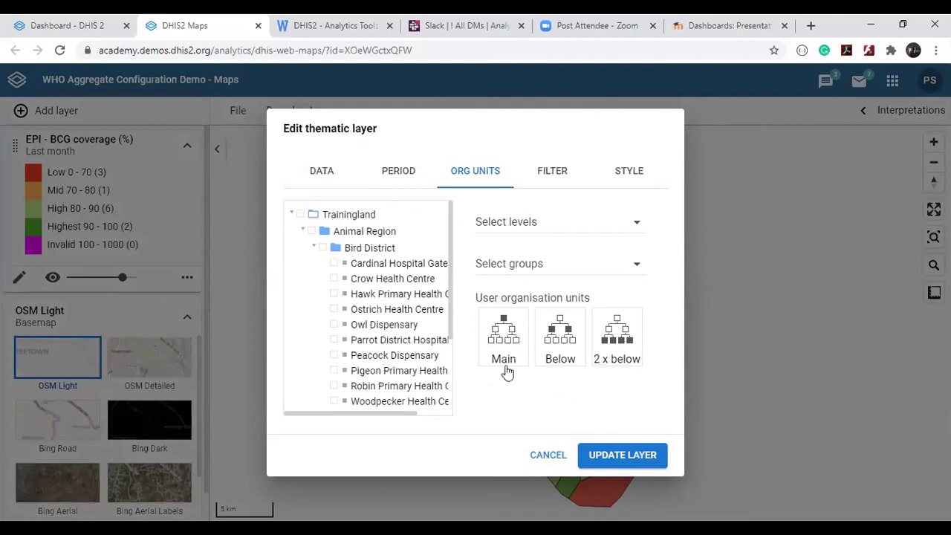
left_click(548, 456)
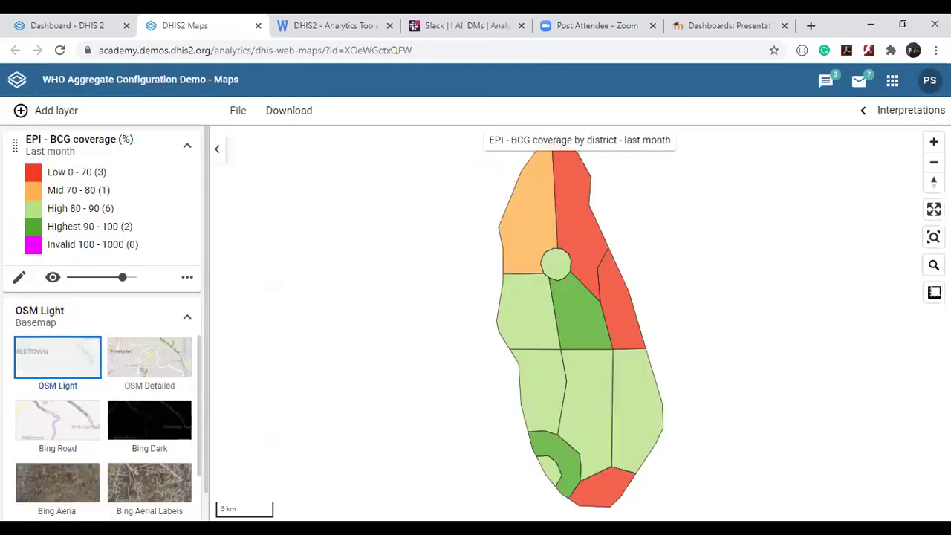
mouse_move(536, 280)
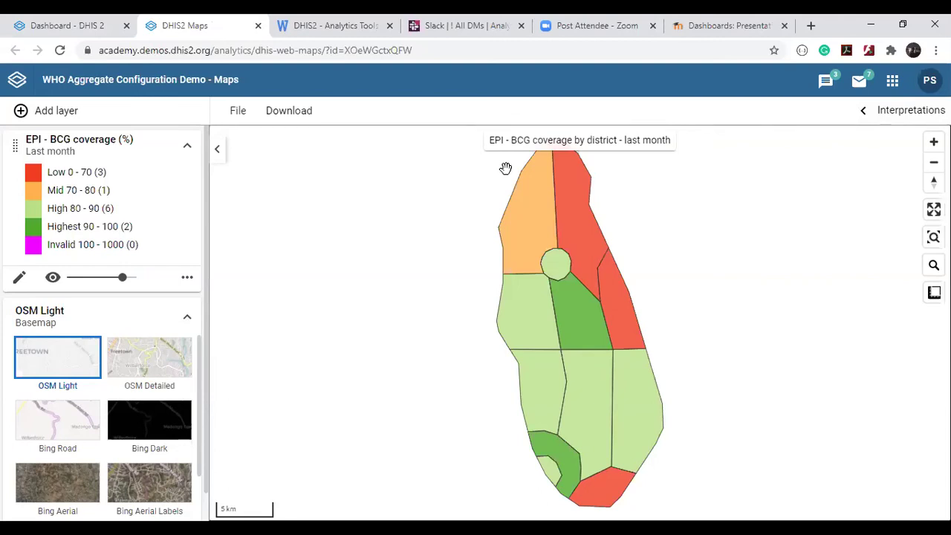
Close the Maps tab and open BCG Coverage by month - last 3 years in Data Visualizer.
left_click(259, 29)
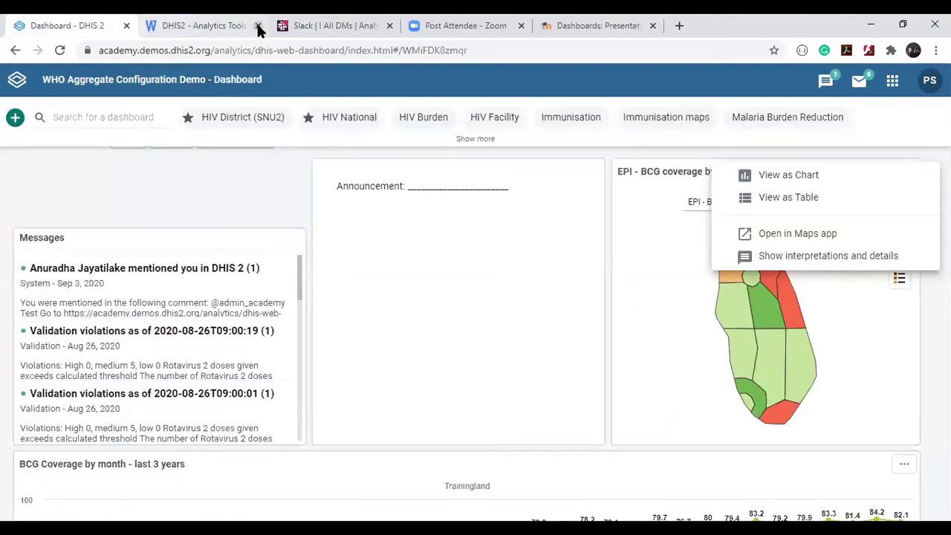
left_click(914, 338)
scroll(508, 325, "down", 4)
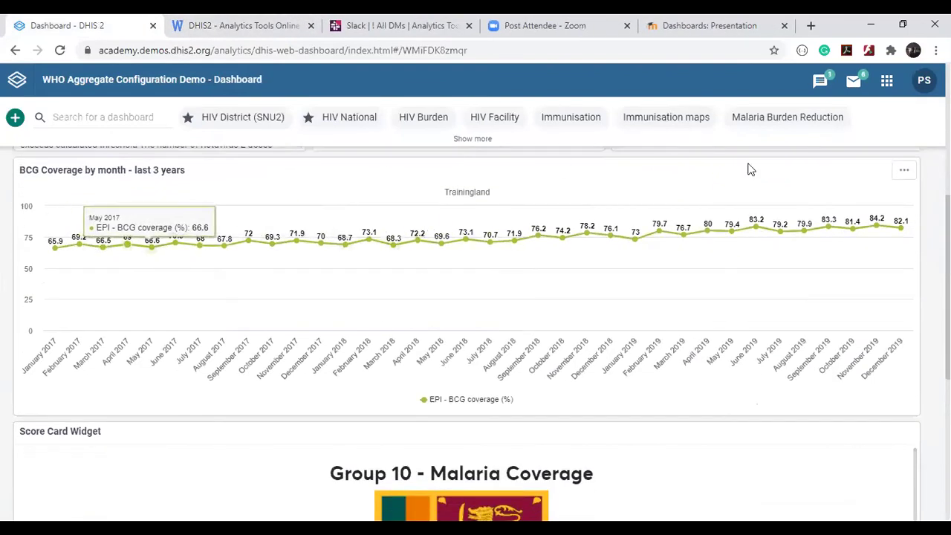
left_click(904, 170)
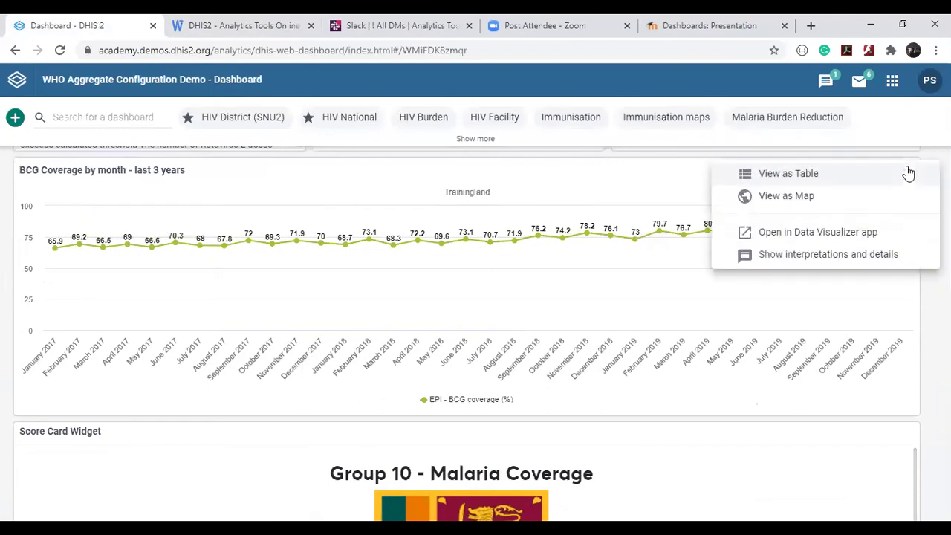
left_click(790, 236)
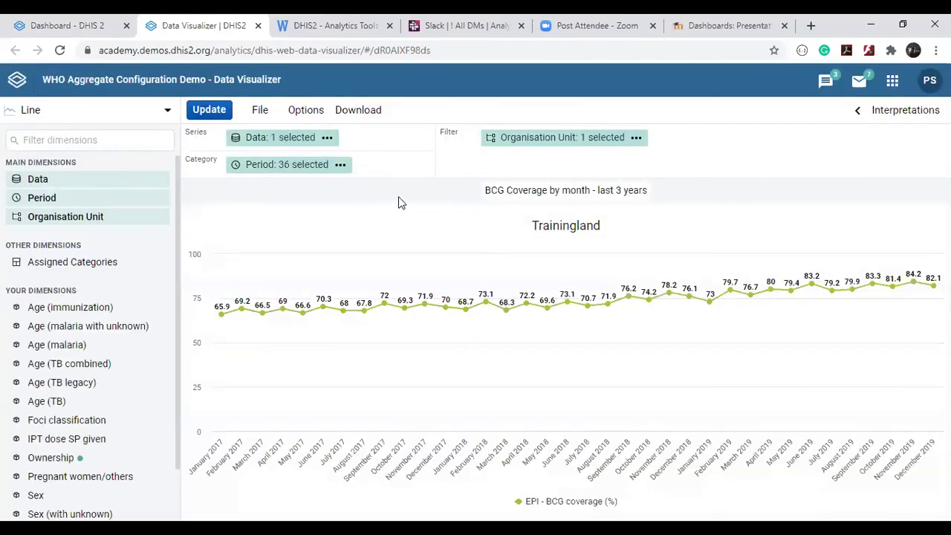
Replace Trainingland with the user's own organisation unit for the BCG chart and update it.
left_click(41, 217)
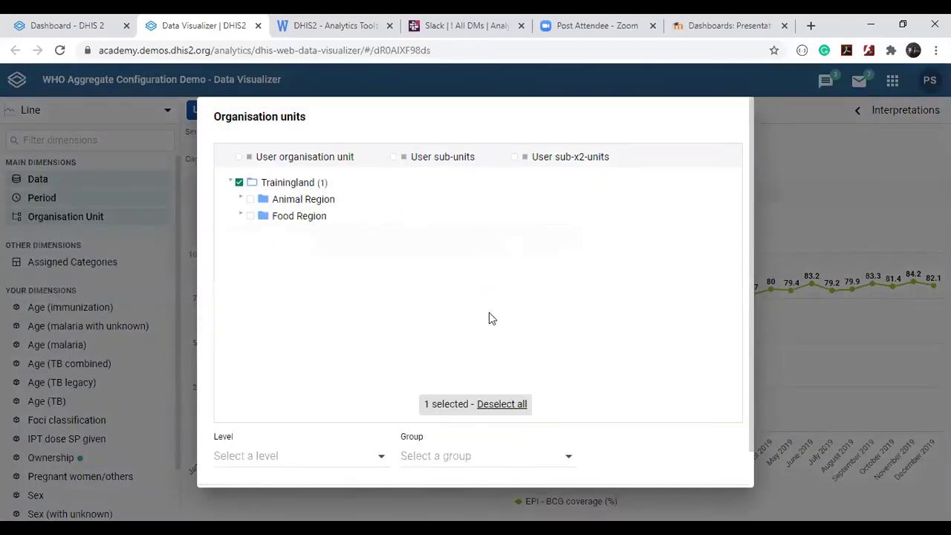
left_click(239, 184)
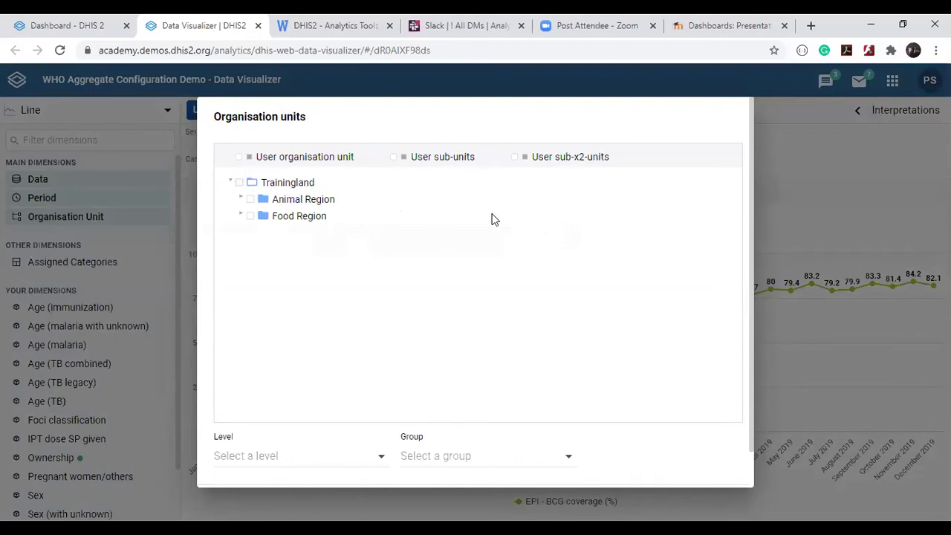
left_click(237, 158)
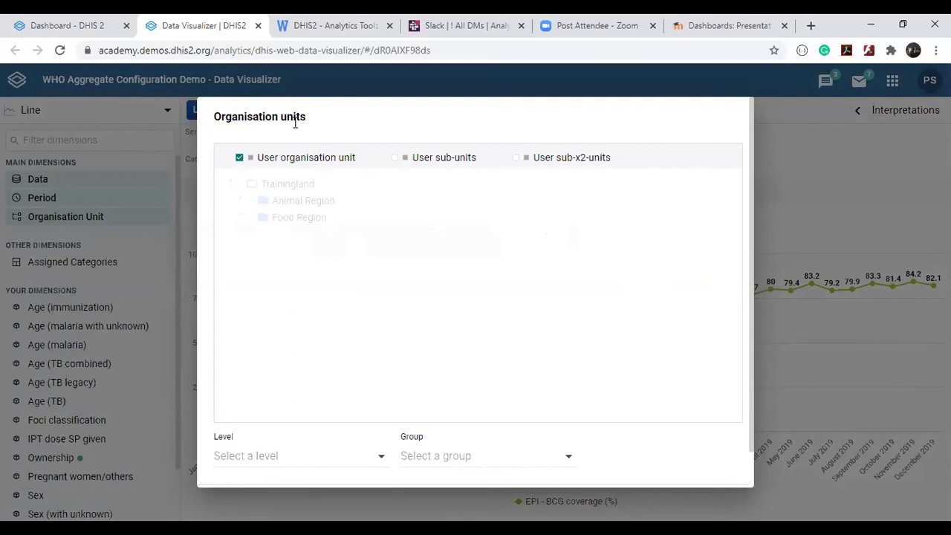
scroll(541, 357, "down", 2)
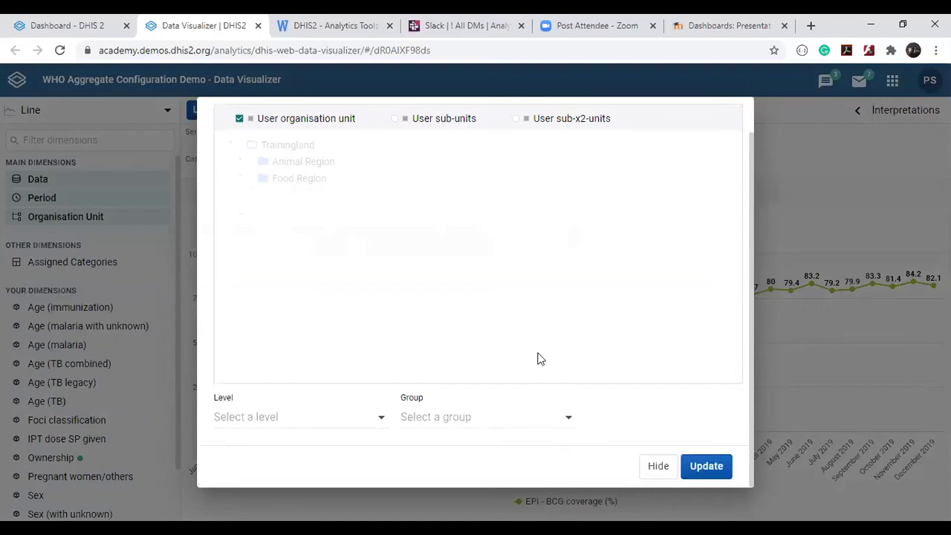
left_click(700, 467)
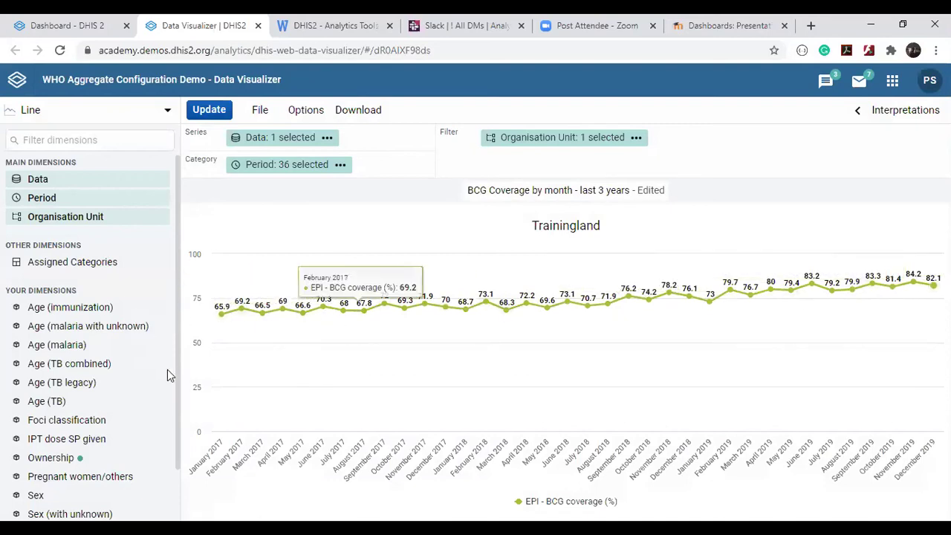
Save the edited BCG coverage chart and close the Data Visualizer tab.
left_click(260, 110)
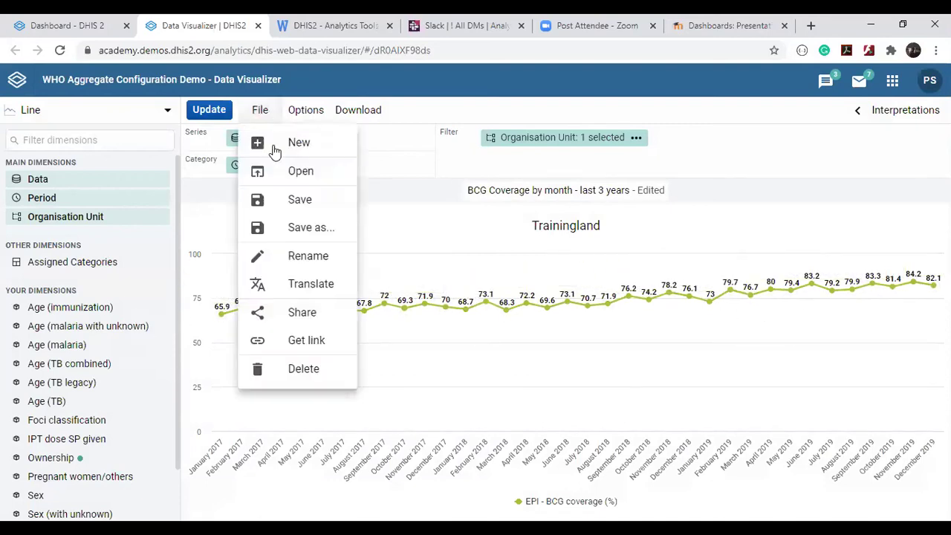
left_click(292, 200)
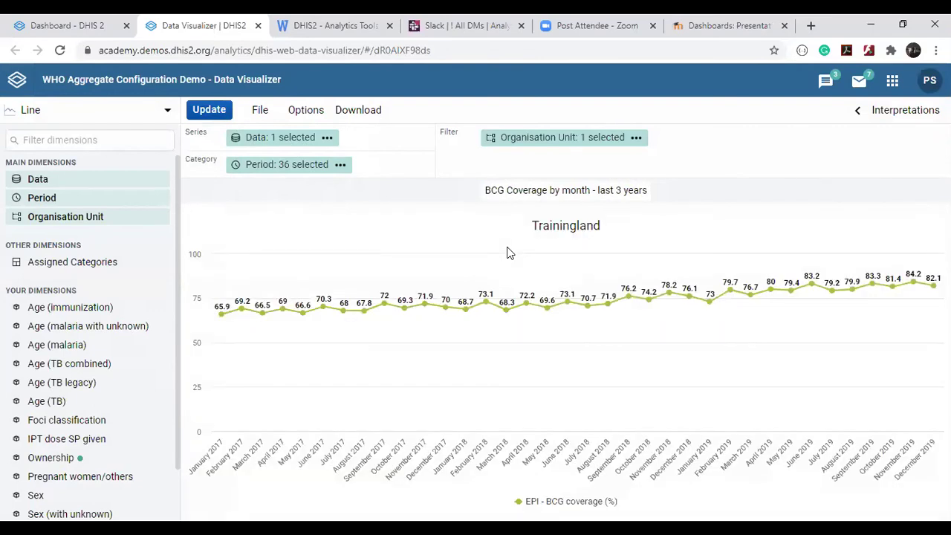
left_click(257, 26)
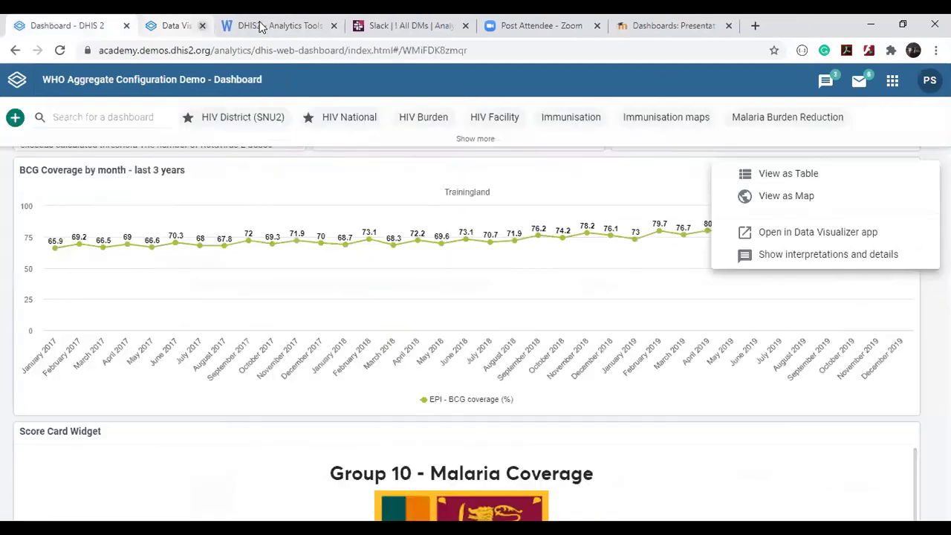
Dismiss the BCG chart's menu and scroll back to the top of the Test dashboard.
left_click(346, 285)
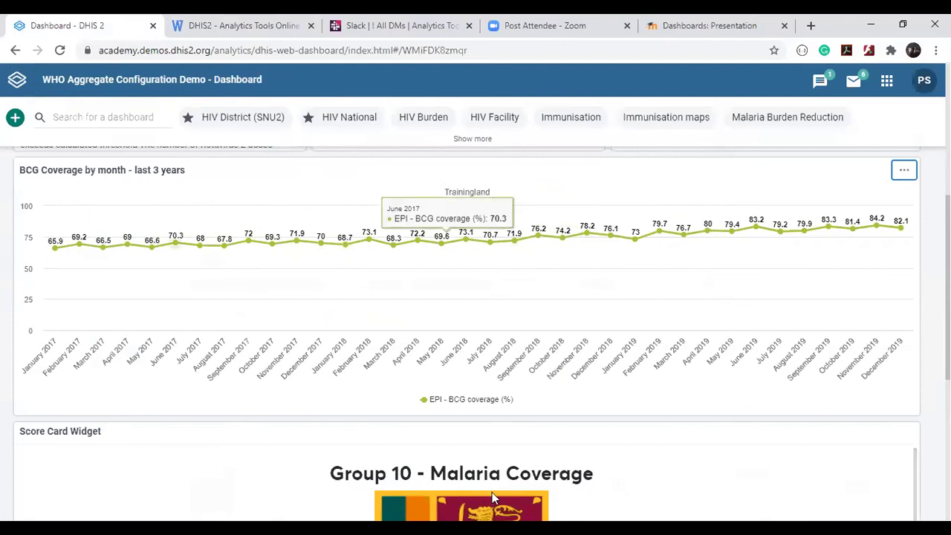
scroll(634, 189, "up", 4)
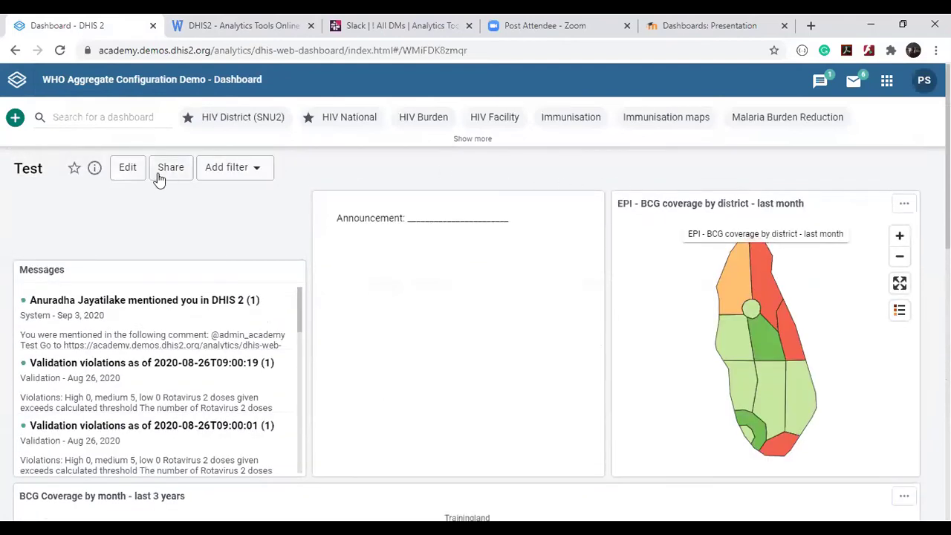
scroll(159, 178, "up", 3)
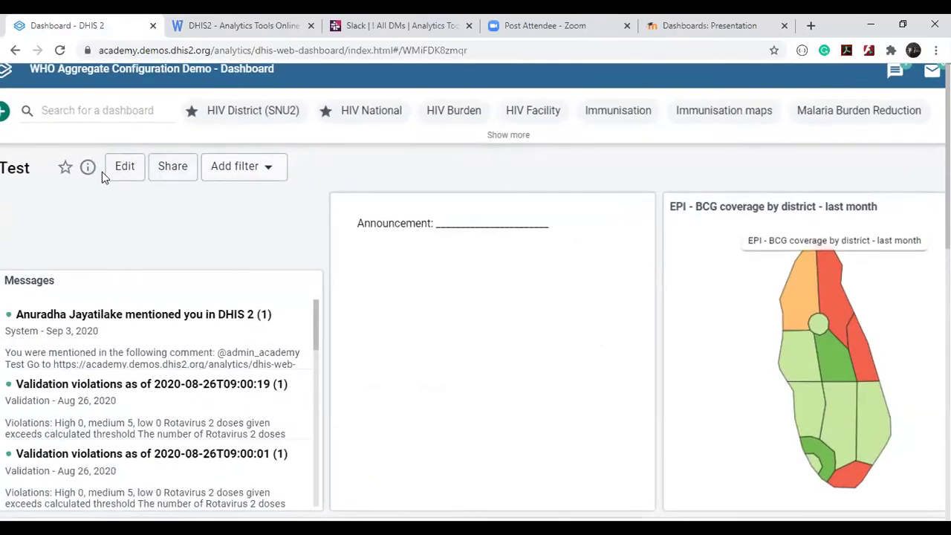
scroll(102, 172, "left", 1)
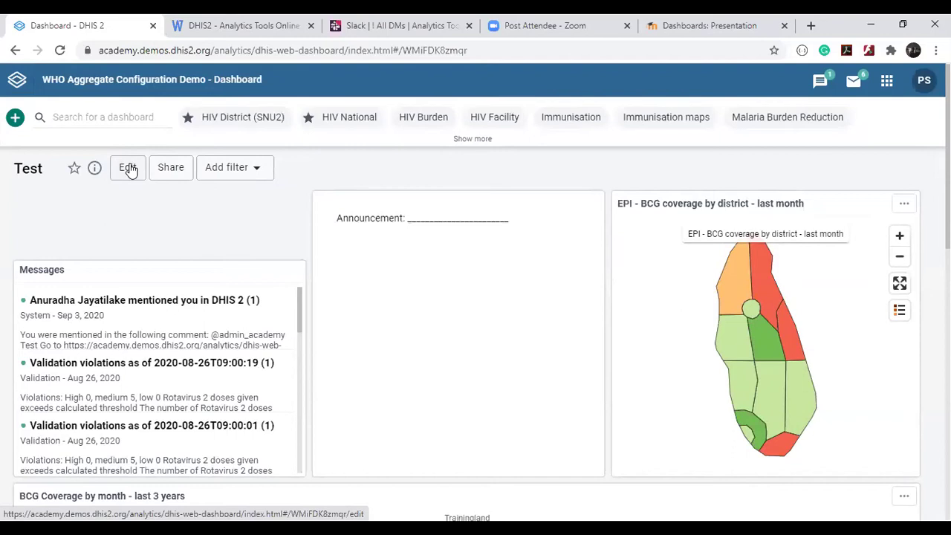
Add the Cat District user, searched as 'cat_district', to the Test dashboard's sharing list.
left_click(175, 169)
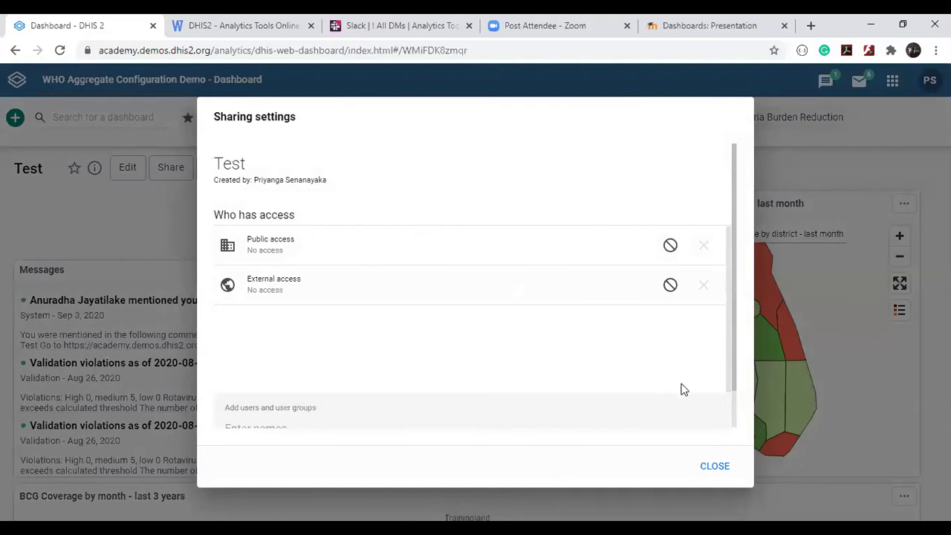
scroll(444, 371, "down", 1)
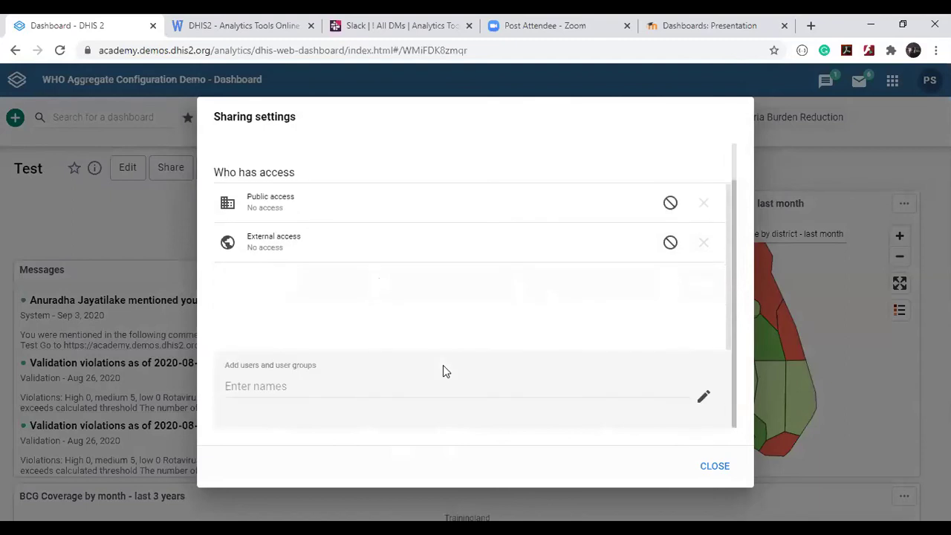
left_click(272, 390)
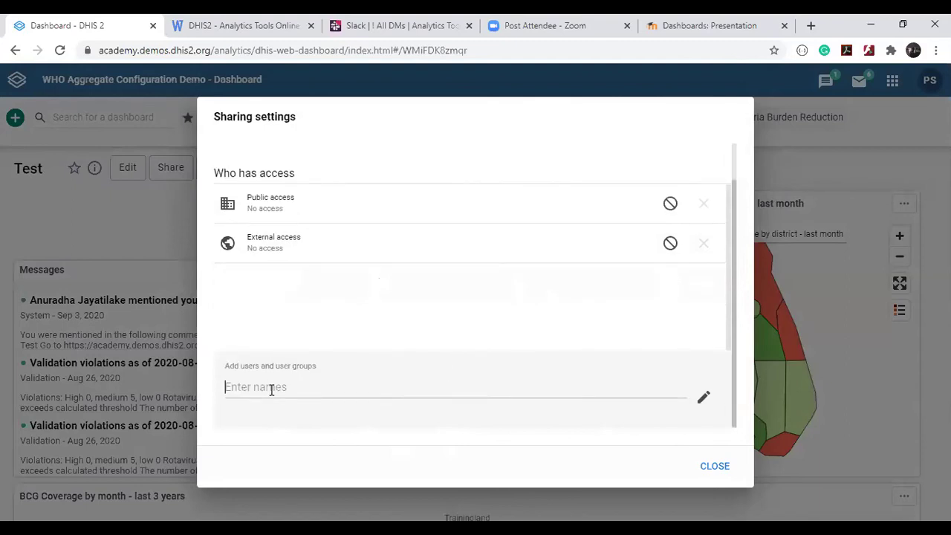
type("cat")
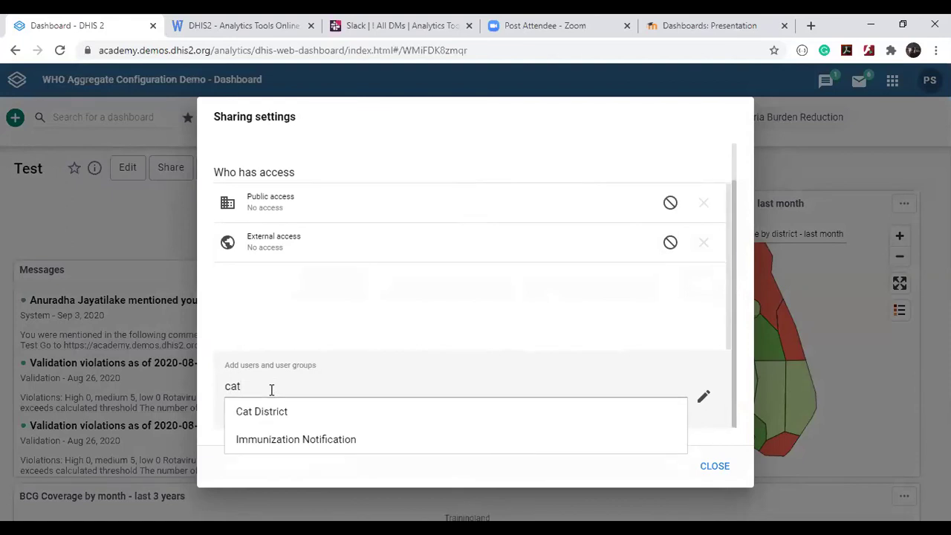
type("_")
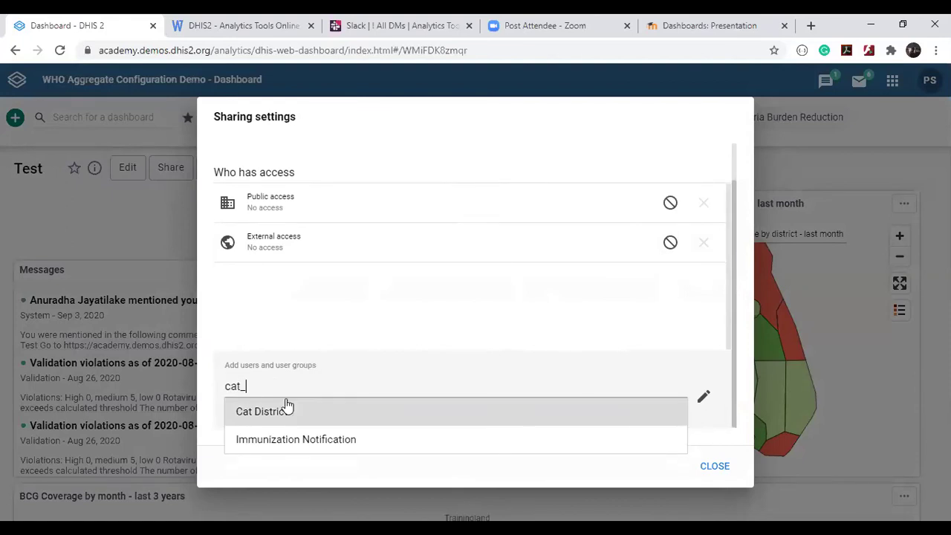
type("district")
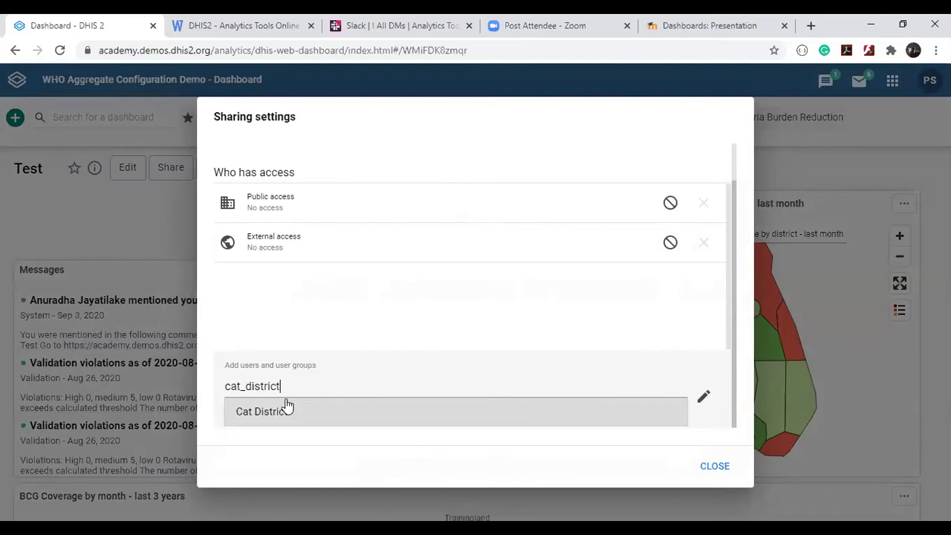
left_click(286, 405)
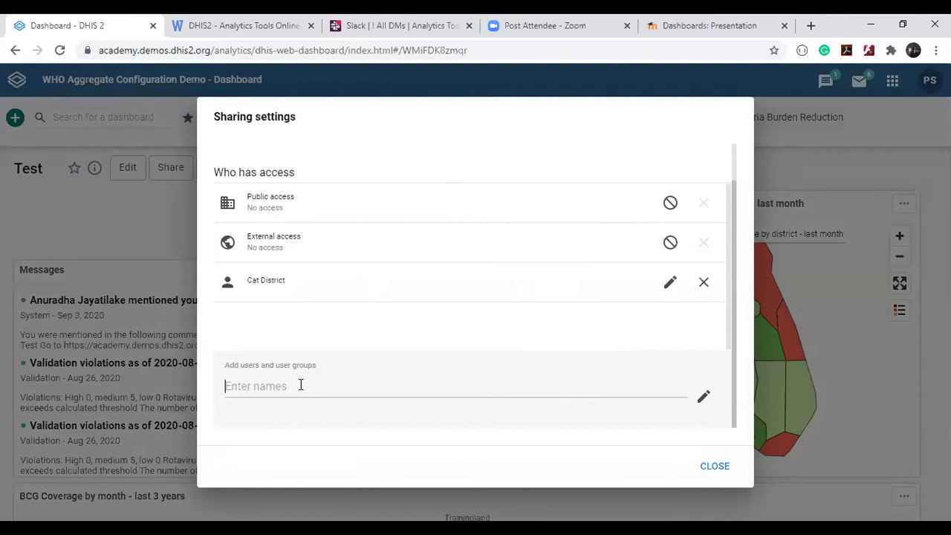
scroll(352, 340, "up", 1)
scroll(352, 339, "down", 1)
Set Cat District's access to Can view only and close the sharing settings.
left_click(678, 291)
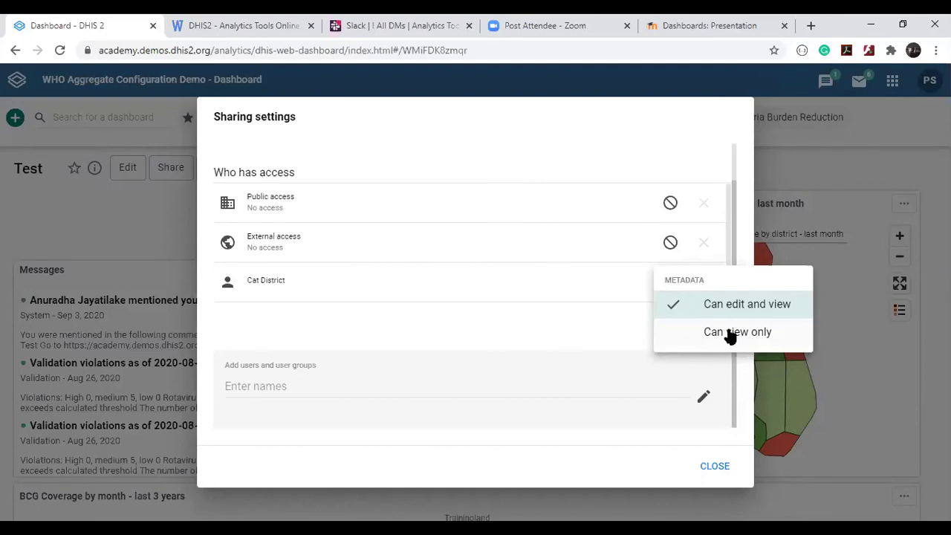
left_click(731, 336)
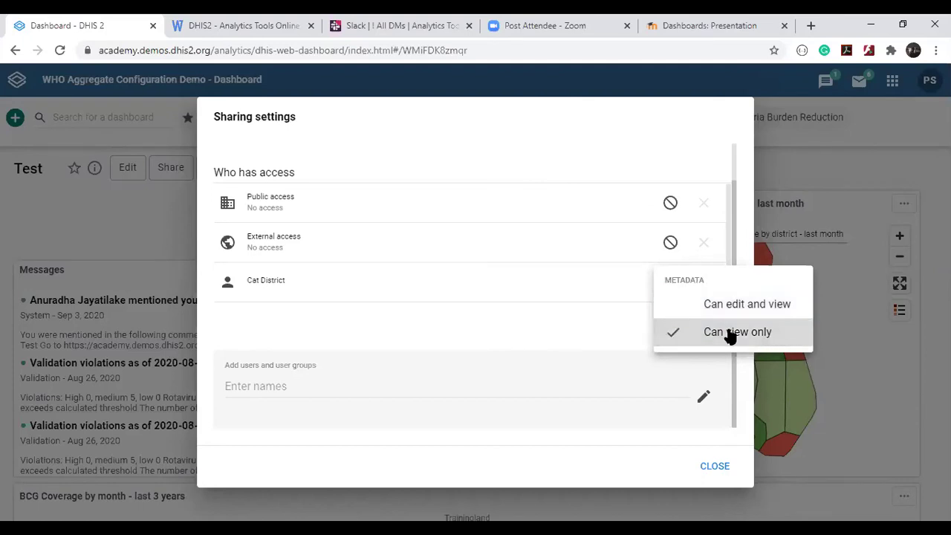
left_click(540, 311)
left_click(714, 466)
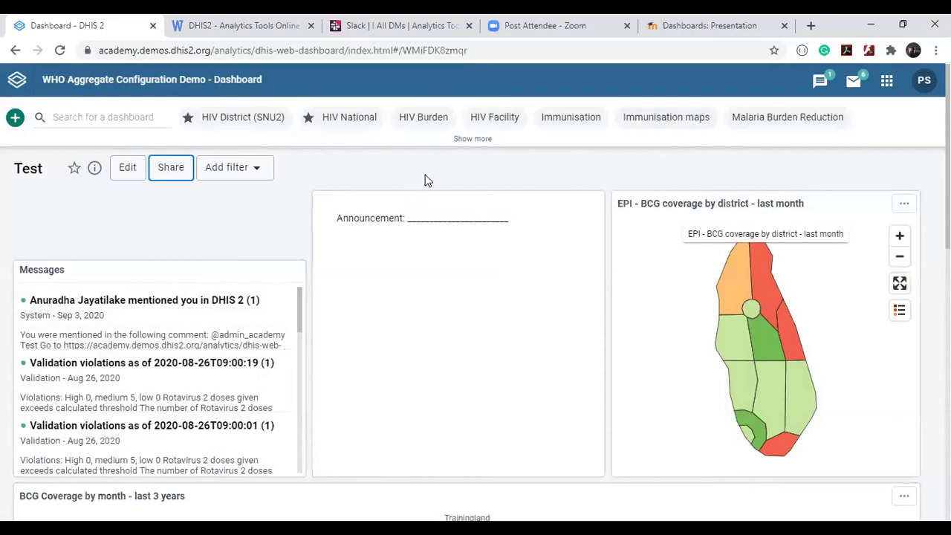
Switch to the Malaria Burden Reduction dashboard and view its sharing settings.
left_click(481, 140)
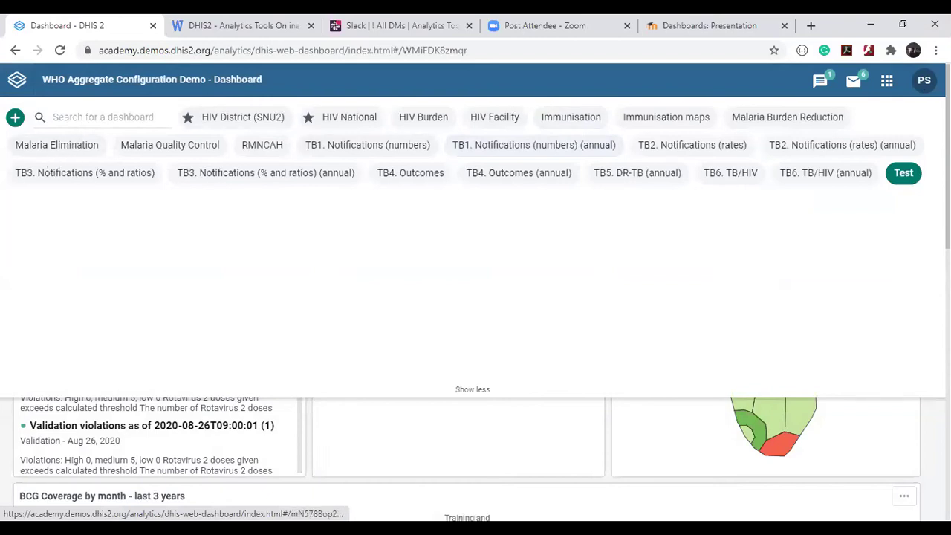
left_click(752, 118)
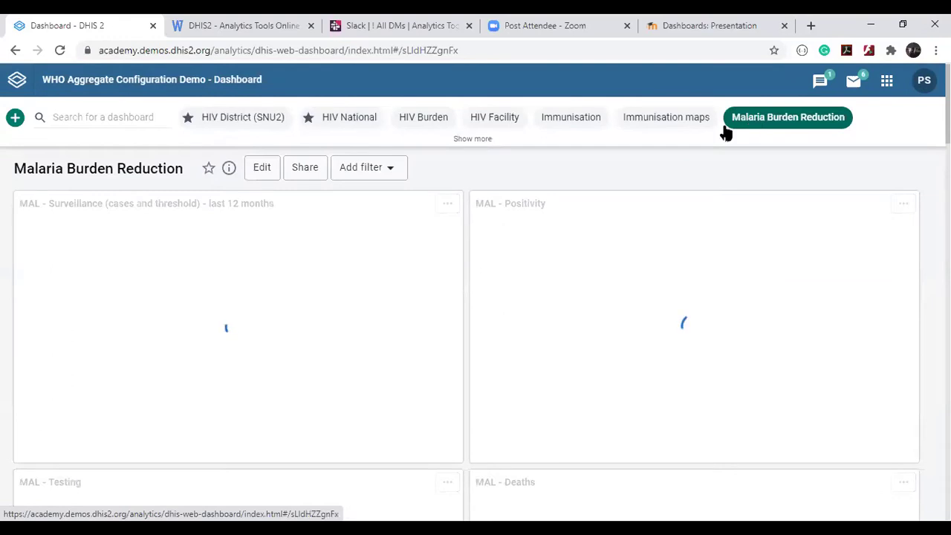
left_click(305, 169)
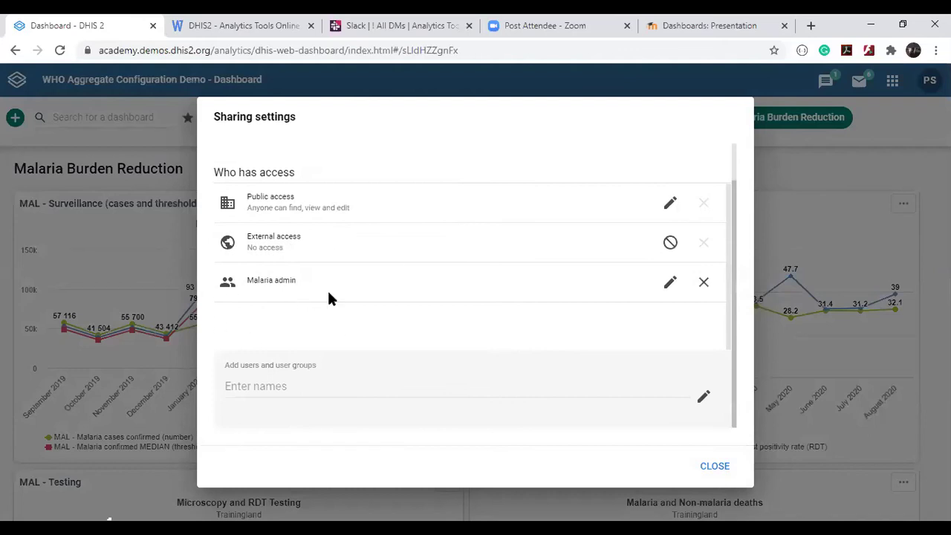
Highlight the Malaria admin group in the sharing list, then close the sharing settings.
triple_click(265, 282)
double_click(269, 282)
left_click(297, 286)
double_click(261, 279)
left_click(287, 281)
double_click(287, 281)
left_click(257, 279)
left_click(707, 468)
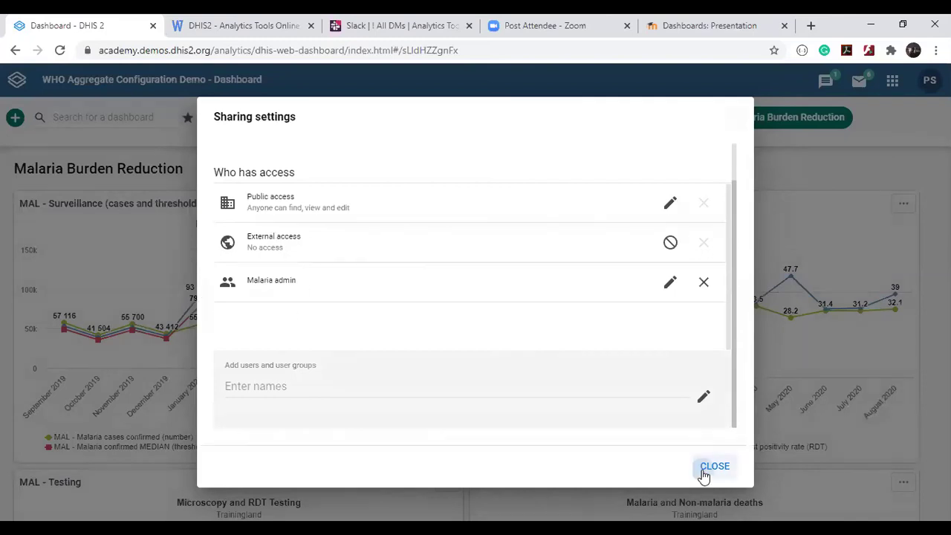
Log out of DHIS2 and sign back in with the district manager's saved login.
left_click(925, 83)
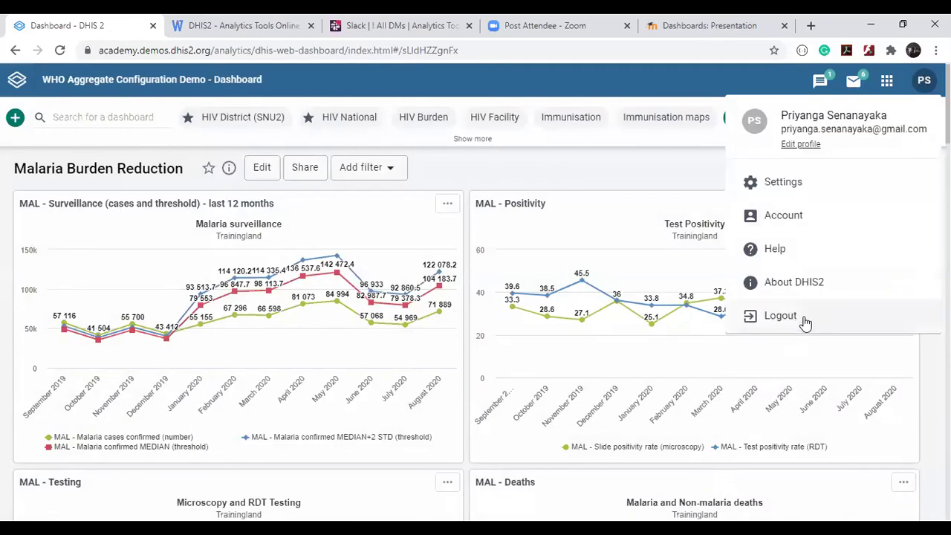
left_click(804, 319)
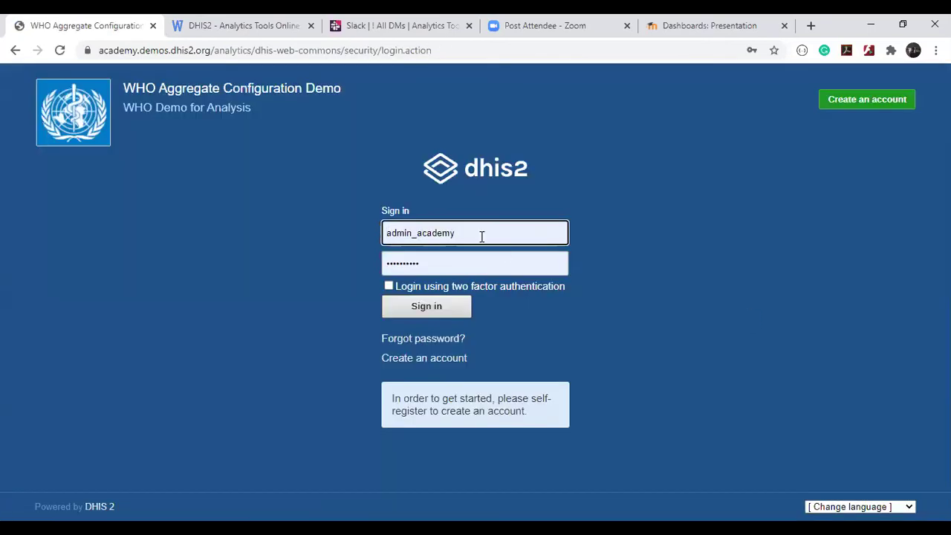
left_click(482, 233)
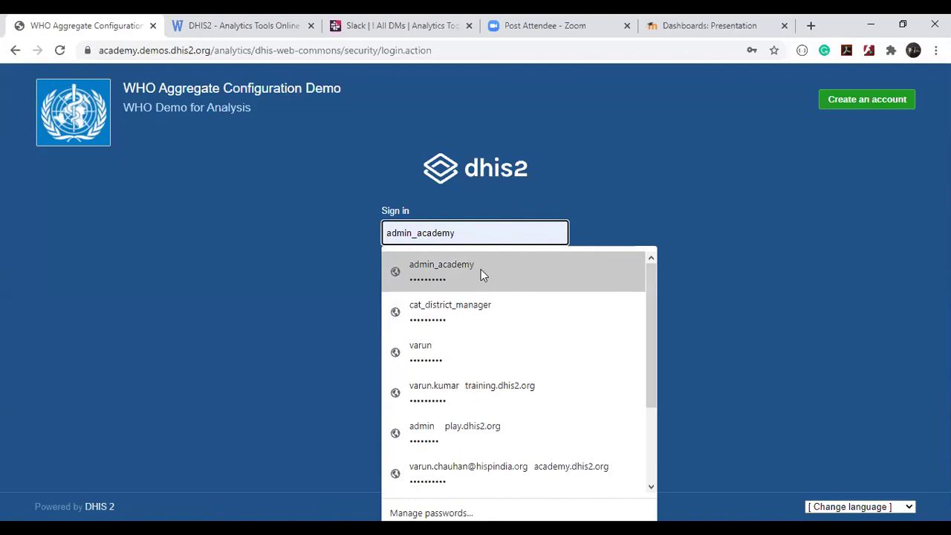
left_click(451, 316)
left_click(451, 315)
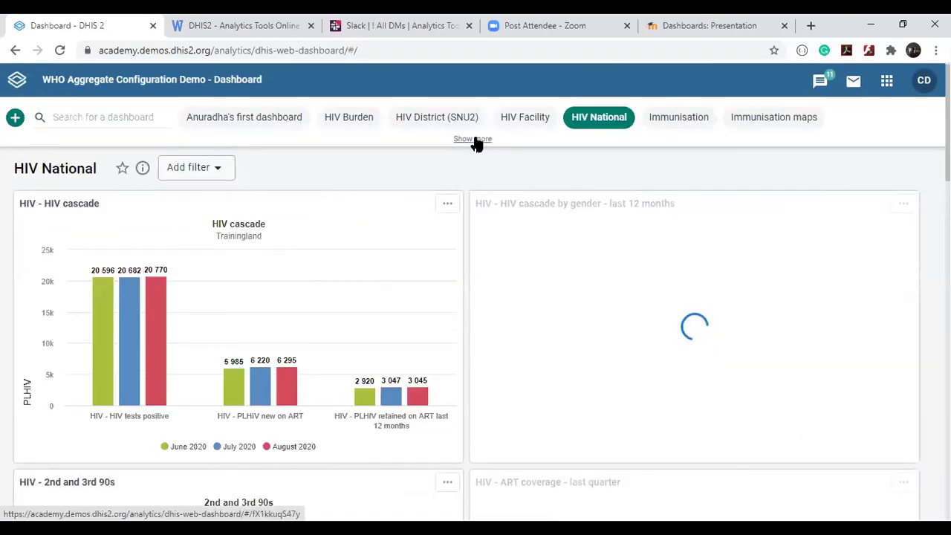
Open the shared Test dashboard and view its Cat District BCG coverage chart, zoomed out.
left_click(474, 139)
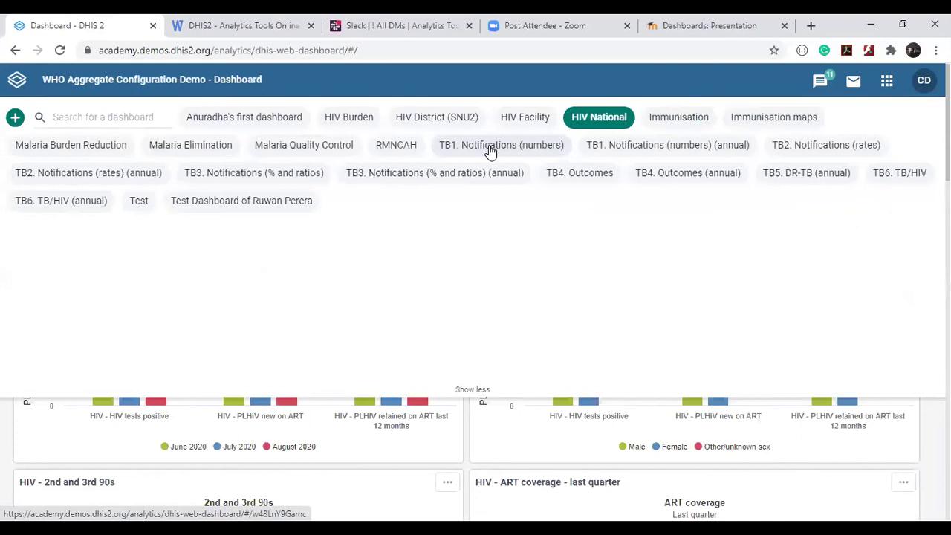
scroll(134, 206, "up", 5)
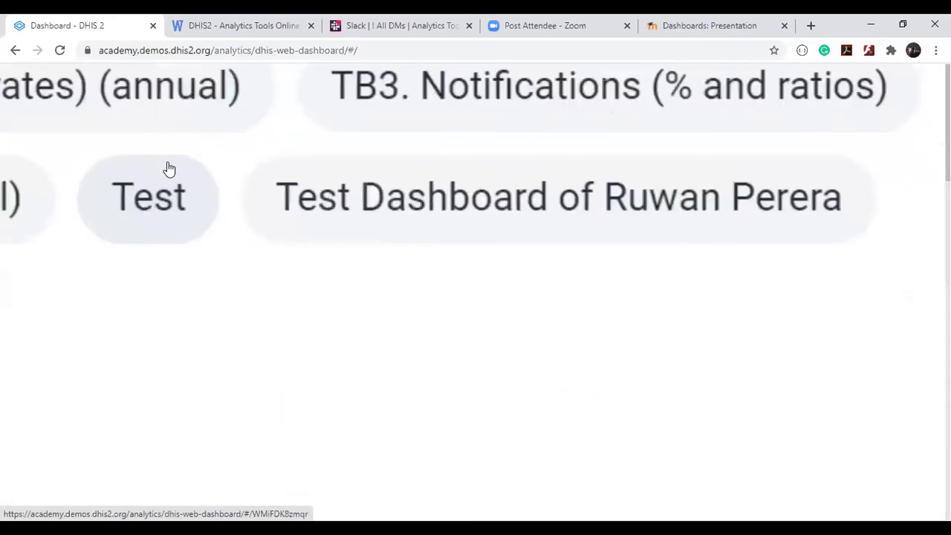
scroll(157, 211, "down", 5)
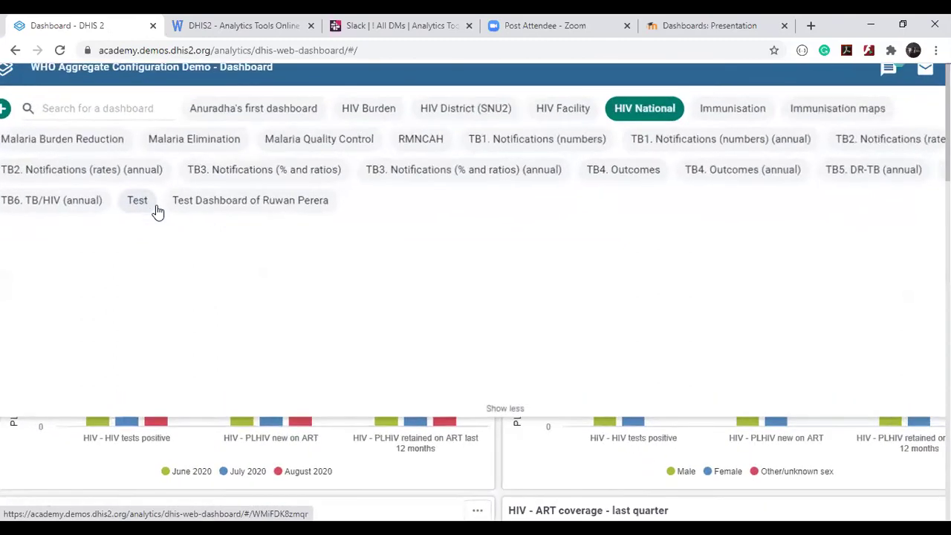
left_click(145, 209)
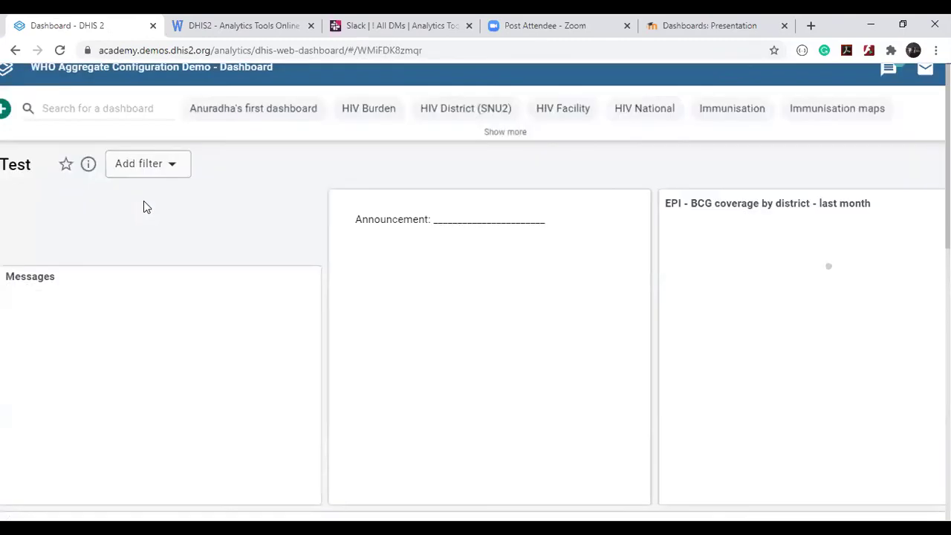
scroll(583, 249, "down", 1)
scroll(583, 248, "down", 5)
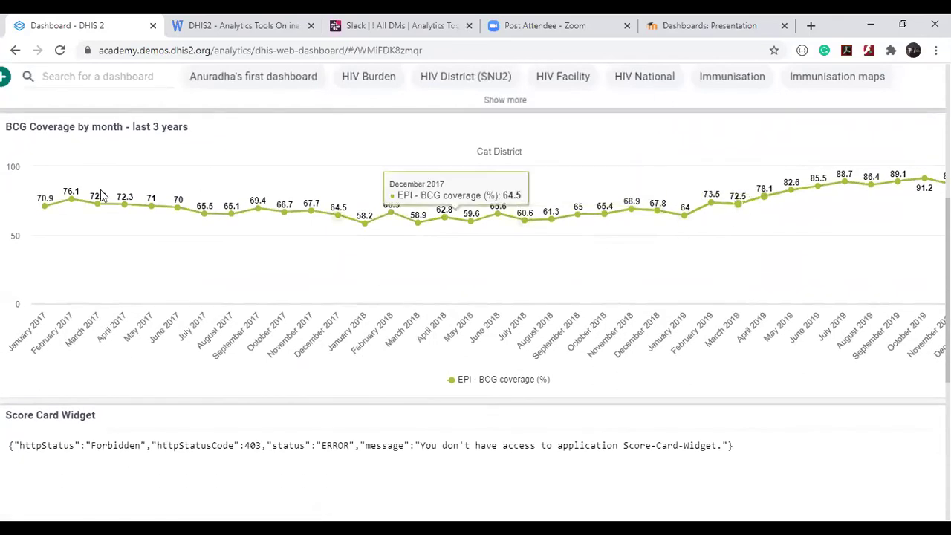
key("ctrl+minus")
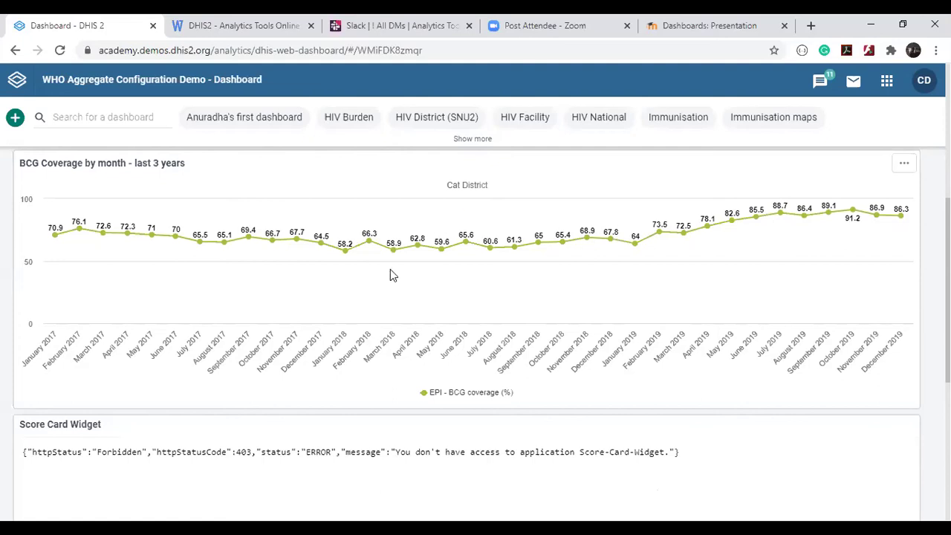
mouse_move(392, 275)
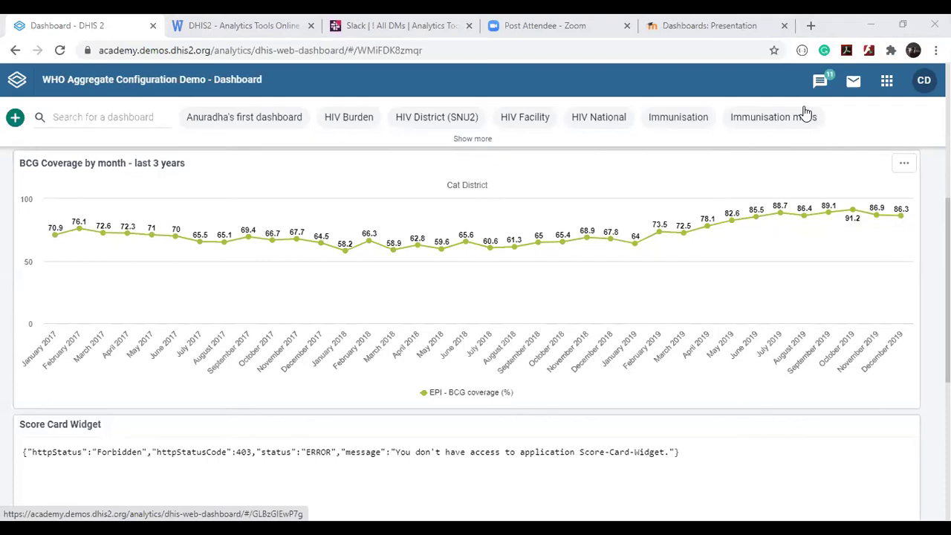
mouse_move(538, 255)
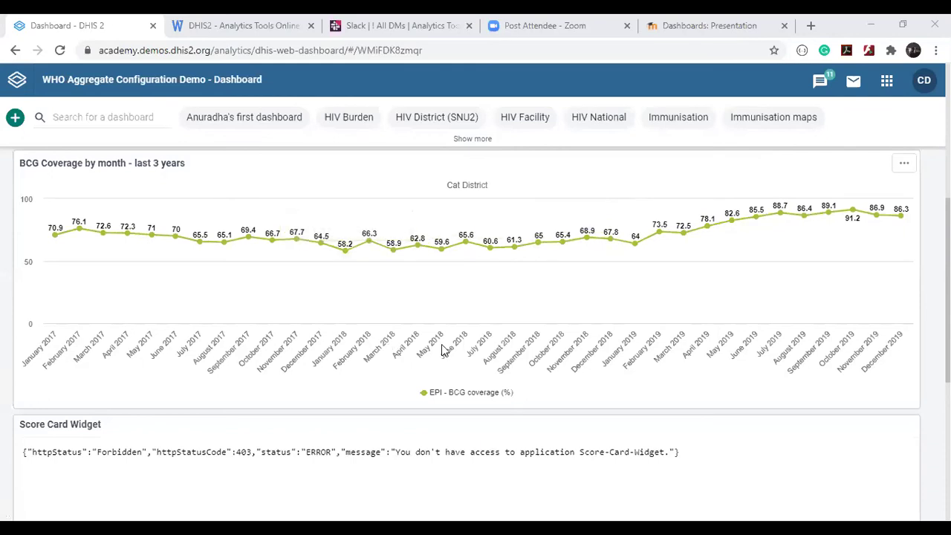
scroll(442, 349, "up", 5)
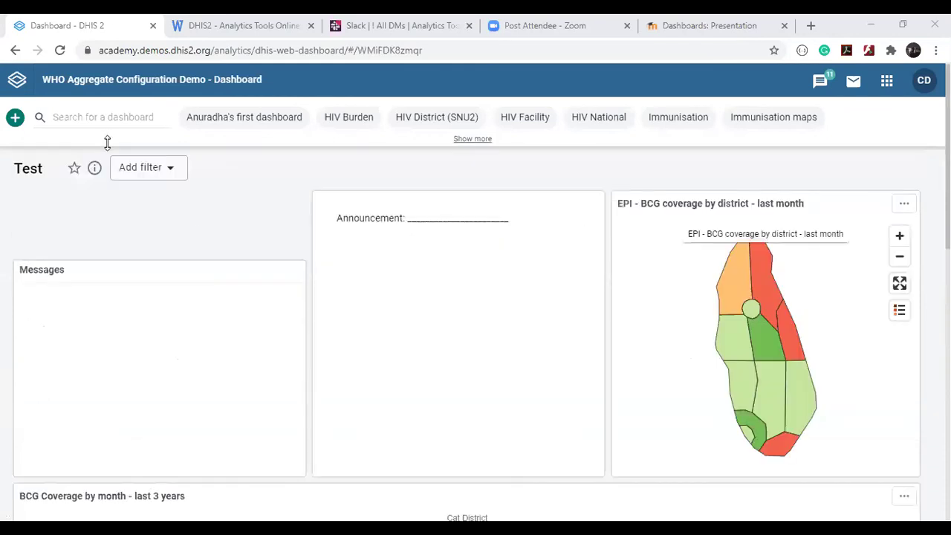
Add a Period filter of Last 6 months so BCG coverage shows March–August 2020.
left_click(141, 170)
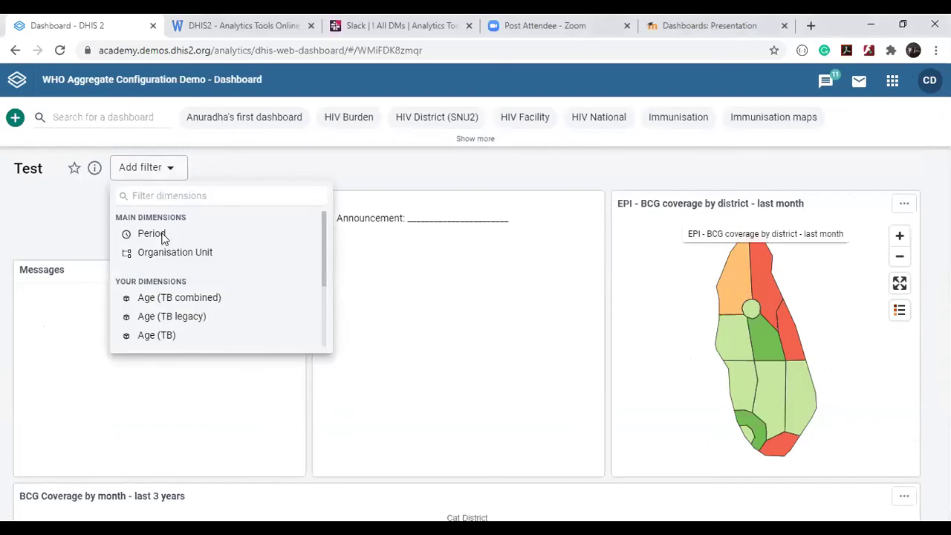
left_click(163, 239)
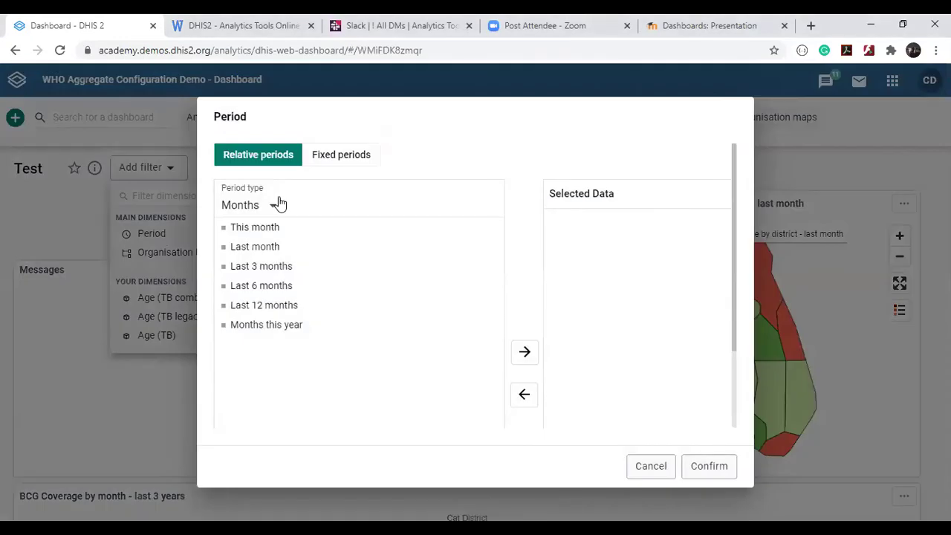
double_click(265, 288)
left_click(265, 290)
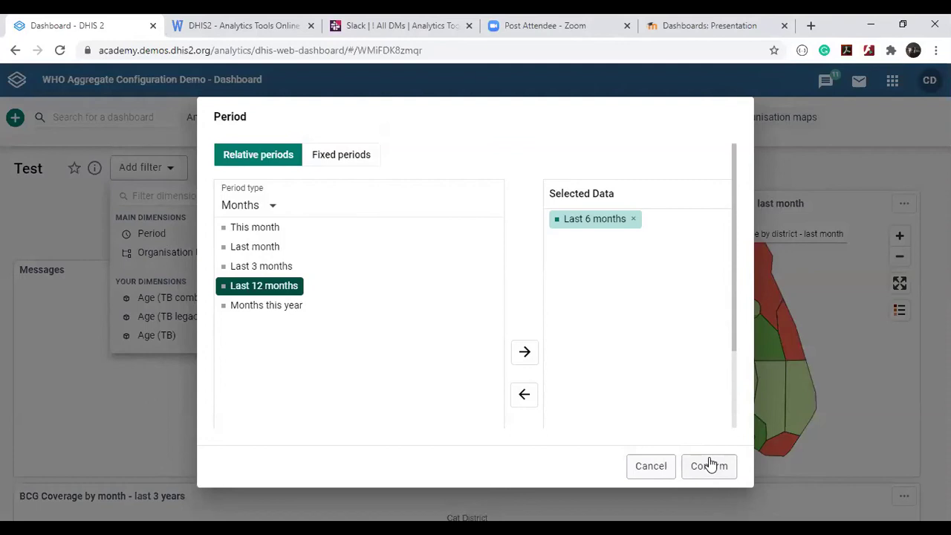
left_click(710, 466)
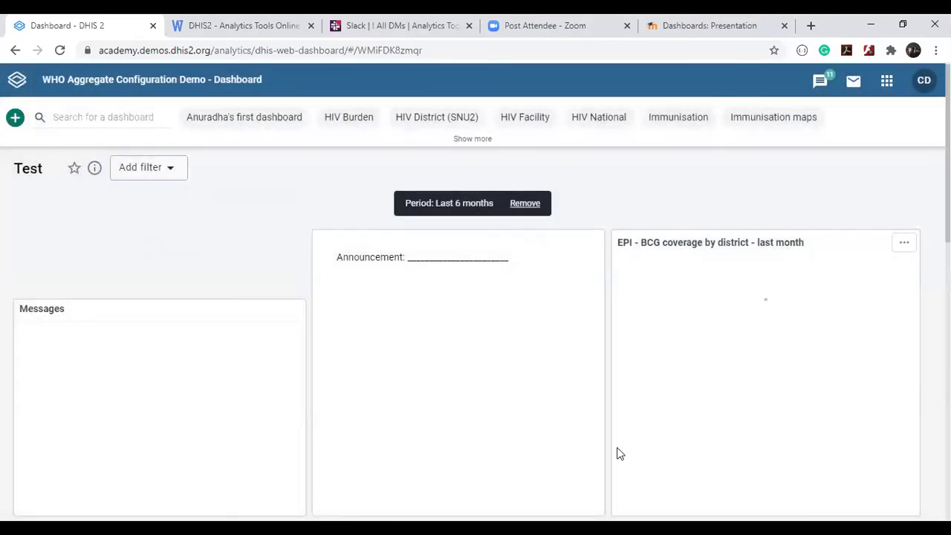
scroll(510, 288, "down", 2)
scroll(509, 289, "down", 1)
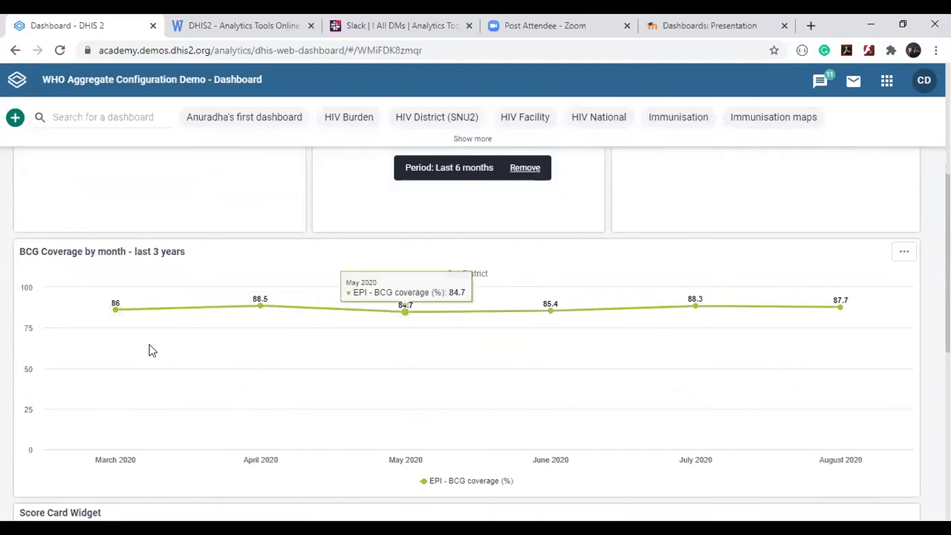
scroll(151, 349, "down", 1)
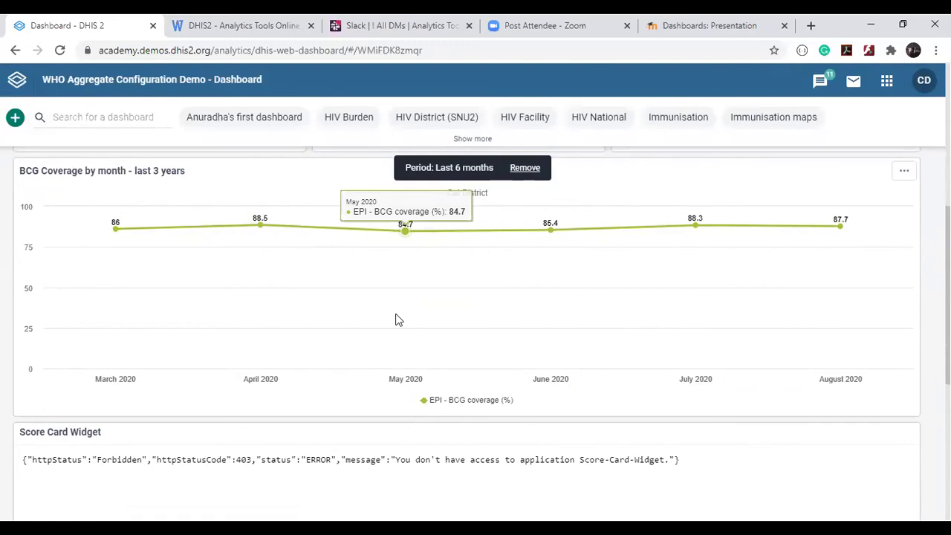
Reload the Test dashboard and confirm the BCG chart spans January 2017–December 2019 again.
left_click(58, 48)
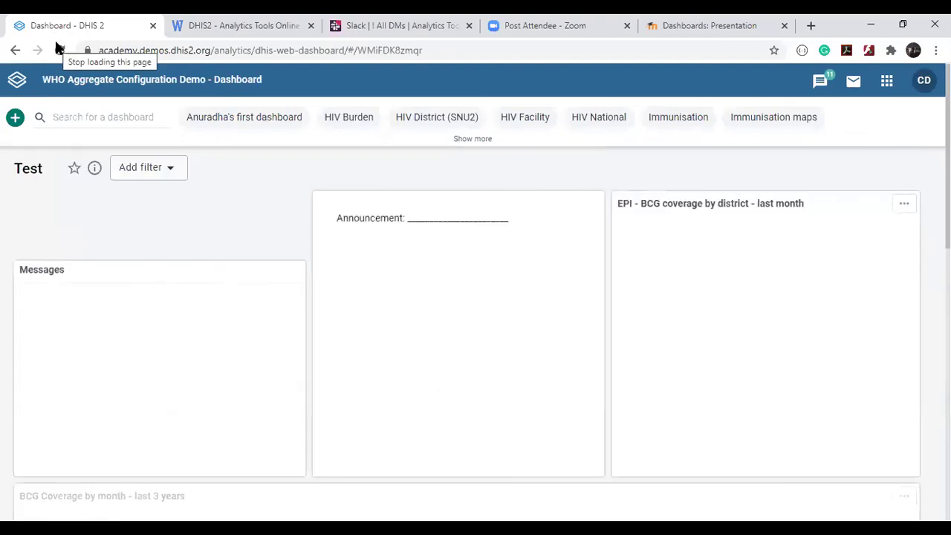
scroll(539, 215, "down", 4)
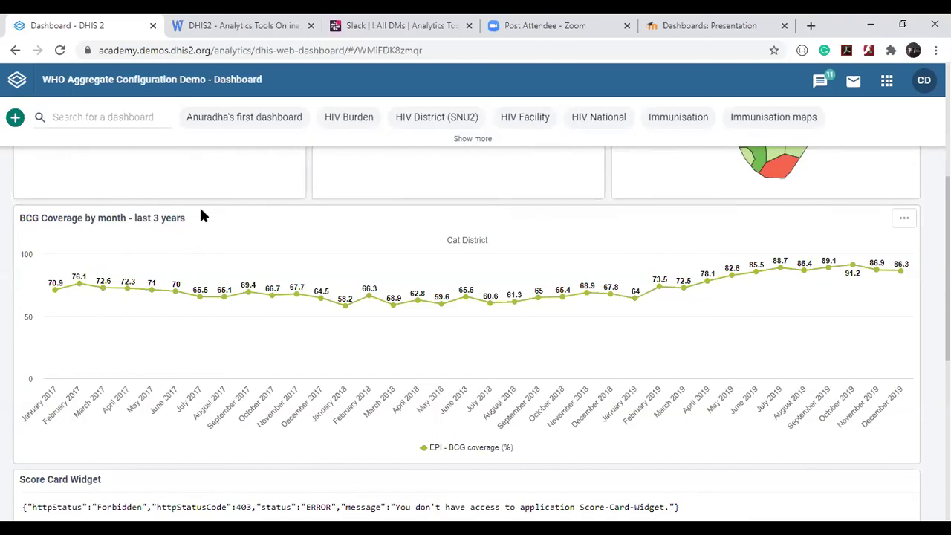
scroll(199, 216, "up", 4)
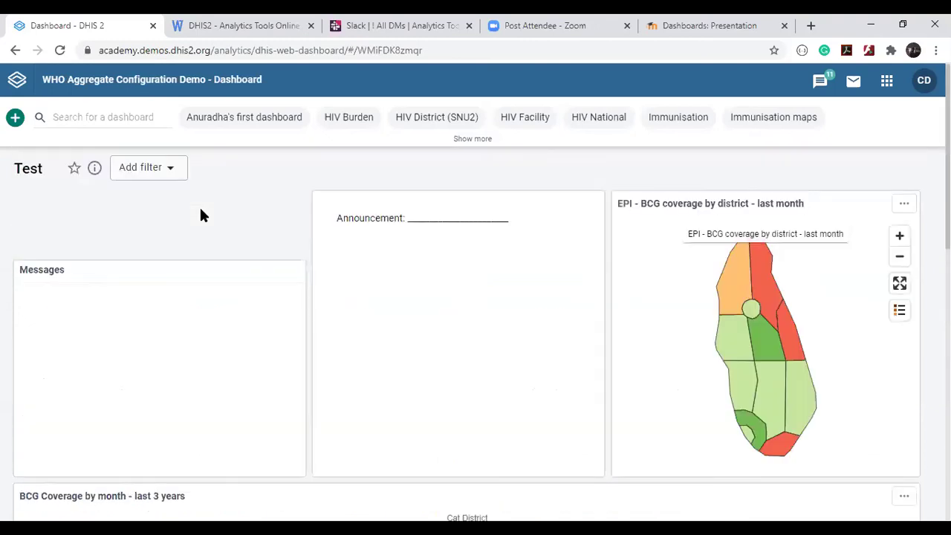
Reapply a Months-type Period filter of Last 6 months and review the March–August 2020 BCG chart.
left_click(169, 173)
left_click(149, 233)
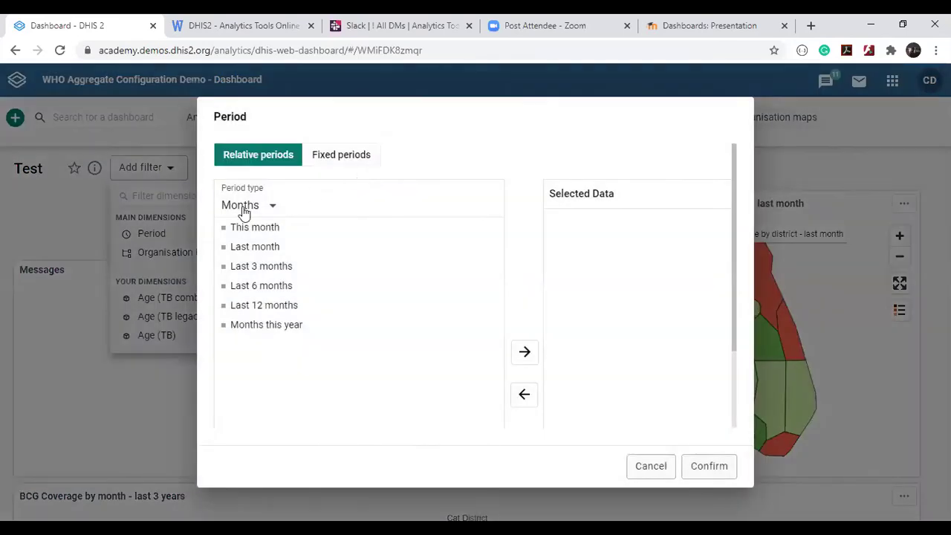
left_click(245, 211)
left_click(414, 270)
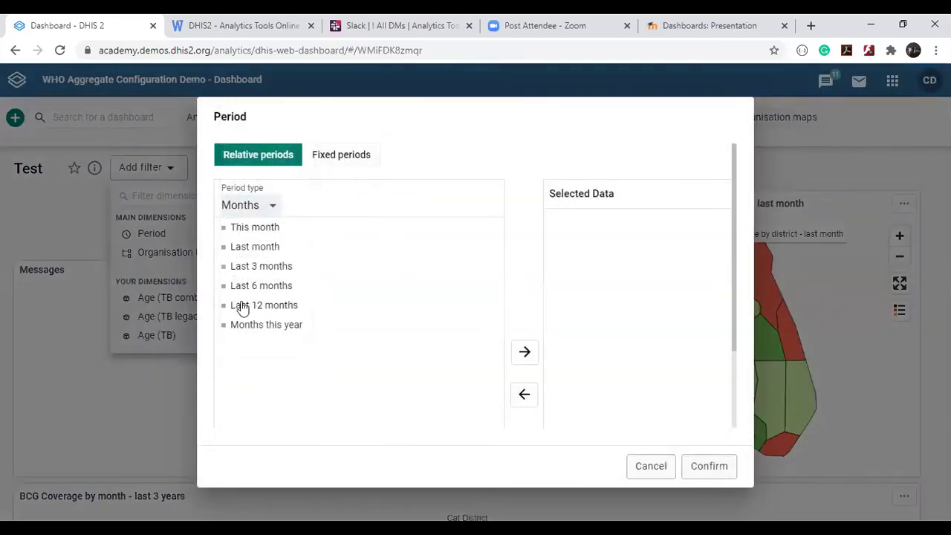
double_click(245, 288)
left_click(709, 466)
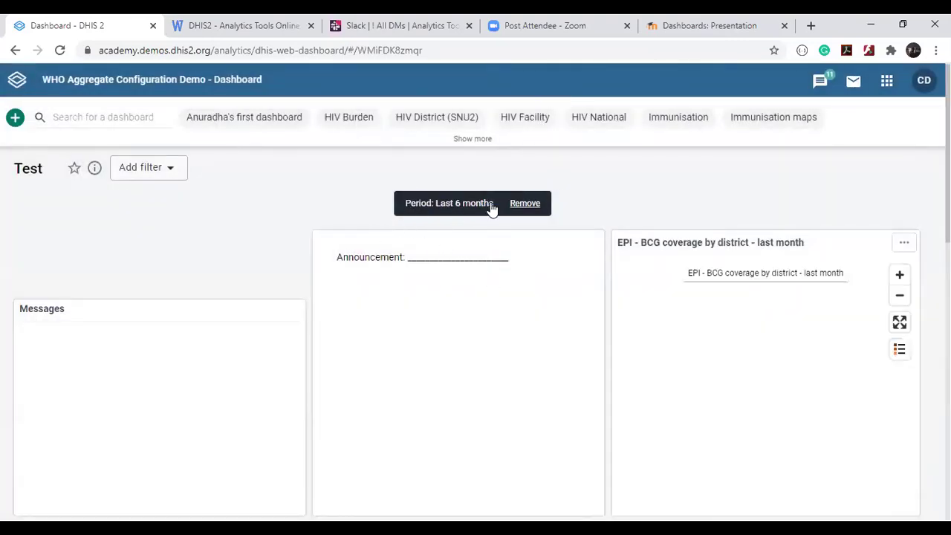
scroll(508, 196, "up", 5)
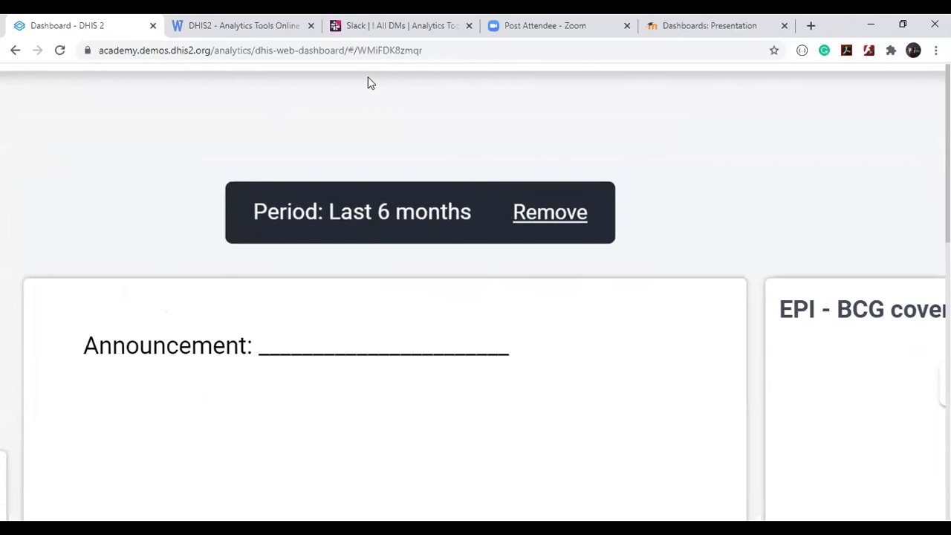
scroll(266, 233, "down", 5)
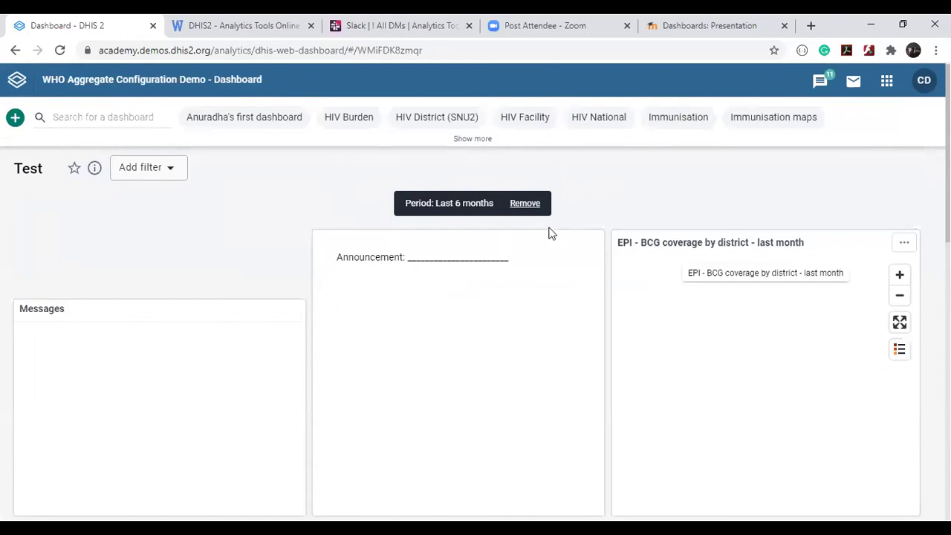
scroll(549, 233, "down", 10)
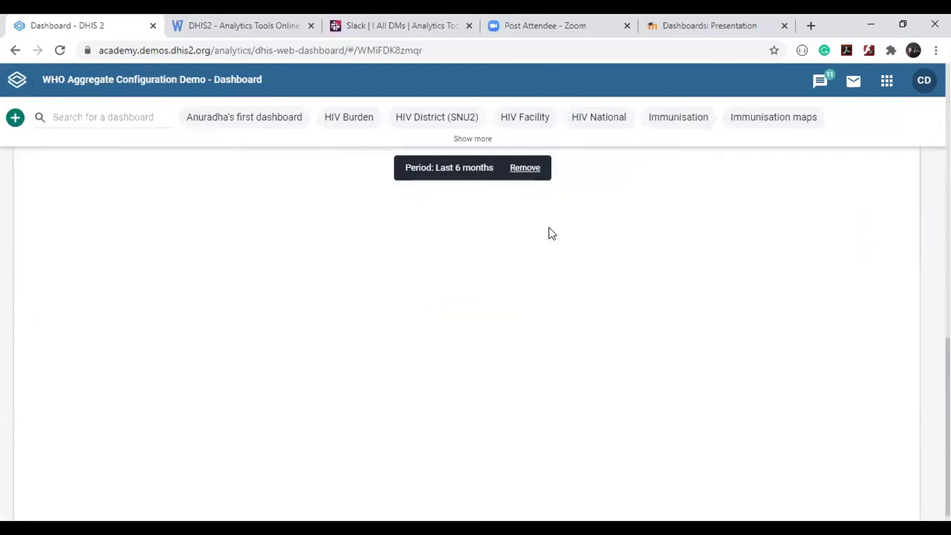
scroll(550, 233, "down", 1)
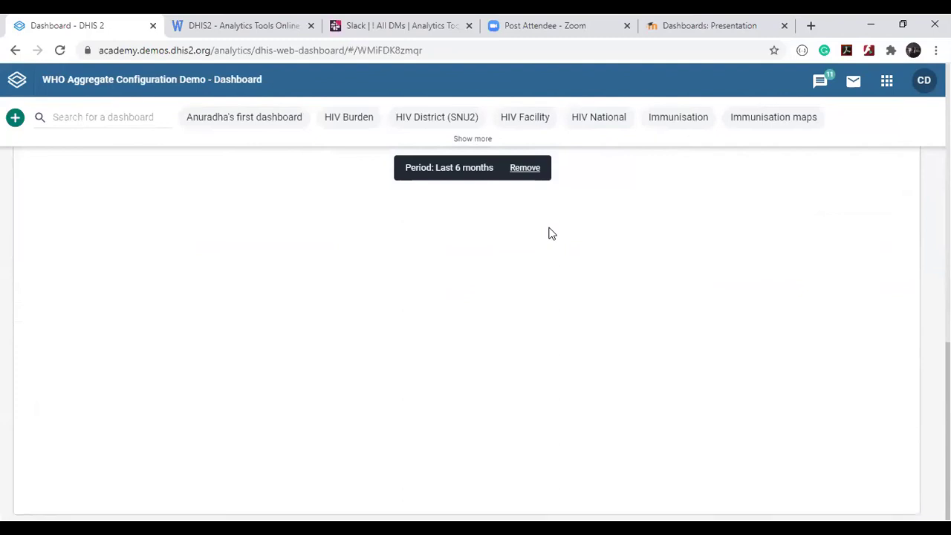
scroll(550, 233, "up", 5)
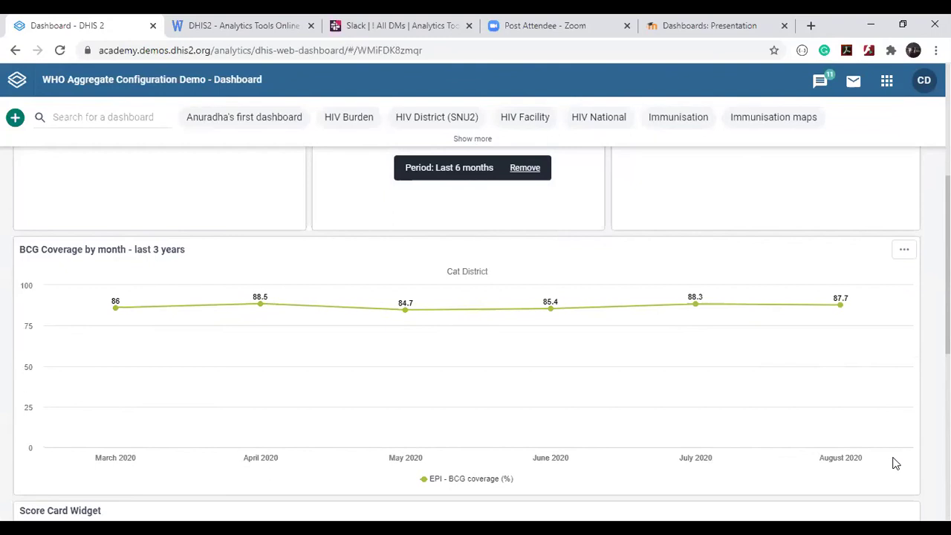
mouse_move(911, 463)
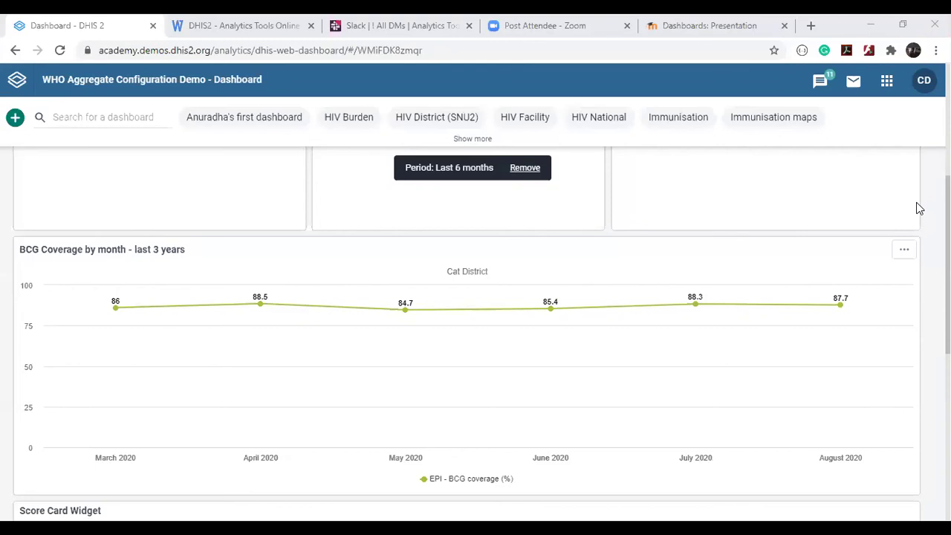
Remove the Last 6 months period filter, adjust browser zoom, and list all dashboards.
left_click(523, 173)
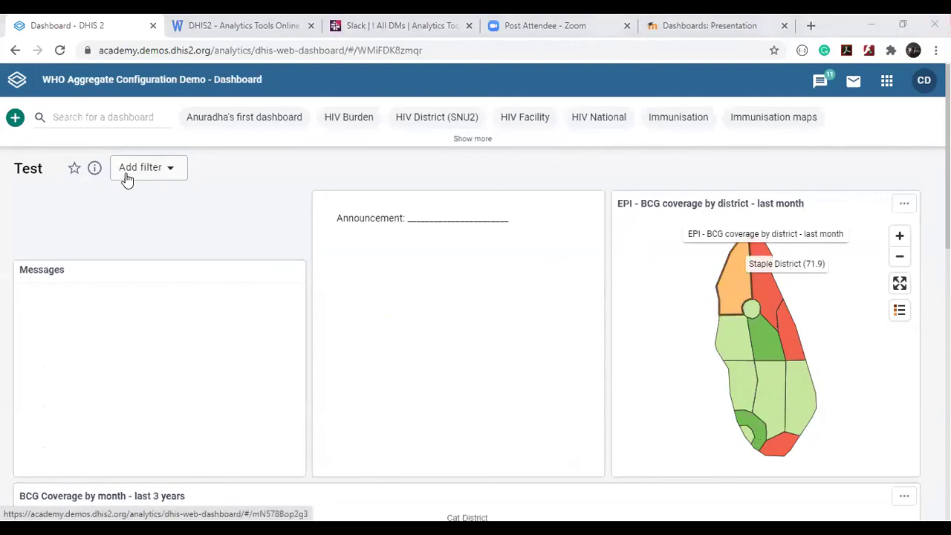
key("ctrl+plus")
key("ctrl+plus")
key("ctrl+plus")
key("ctrl+plus")
key("ctrl+plus")
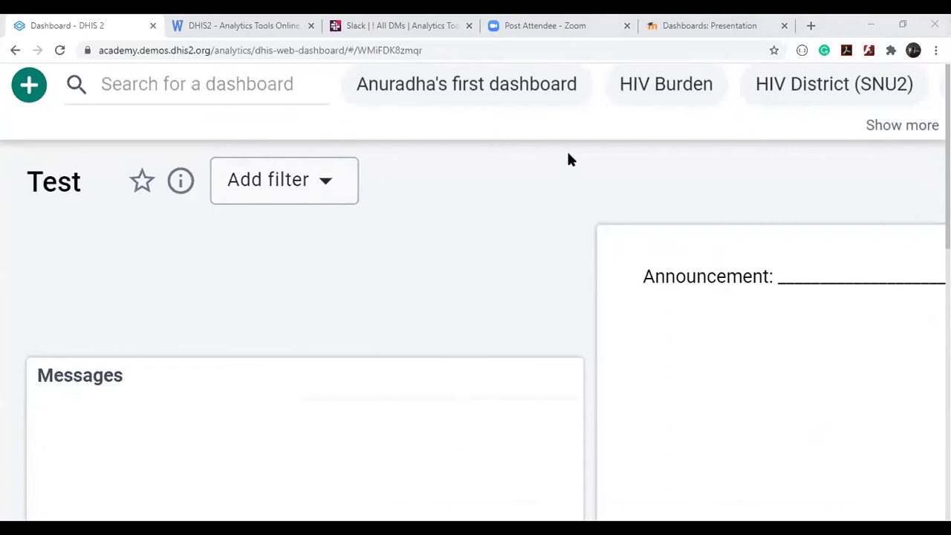
key("ctrl+minus")
key("ctrl+minus")
key("ctrl+minus")
key("ctrl+minus")
key("ctrl+minus")
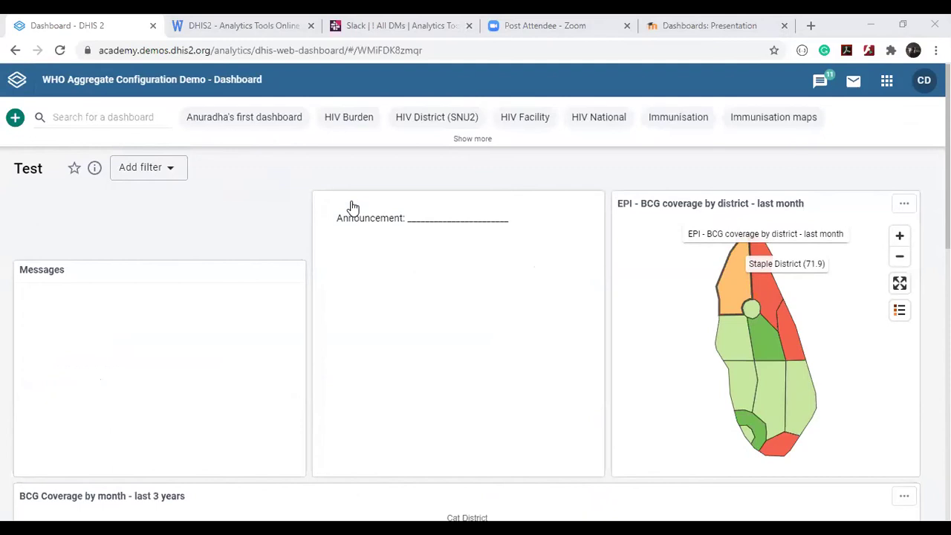
left_click(473, 139)
left_click(127, 149)
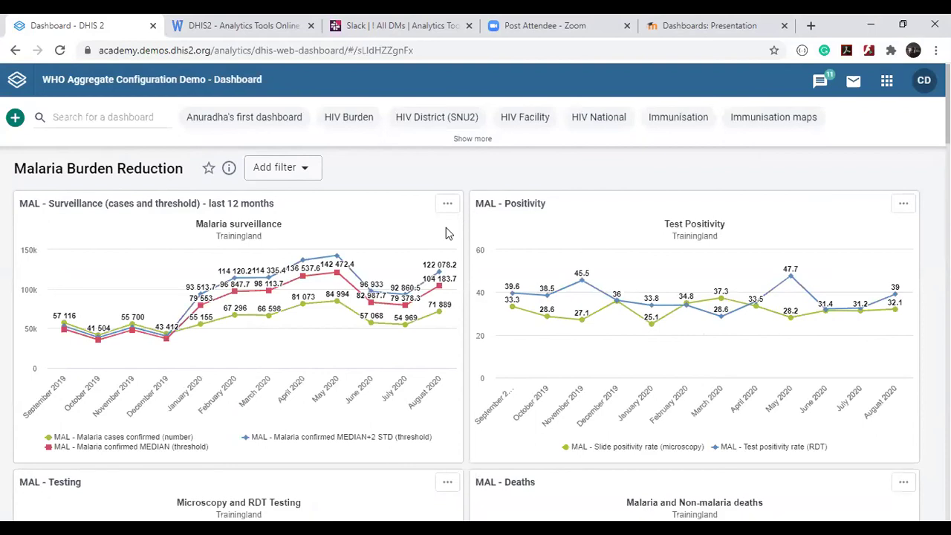
scroll(446, 230, "down", 5)
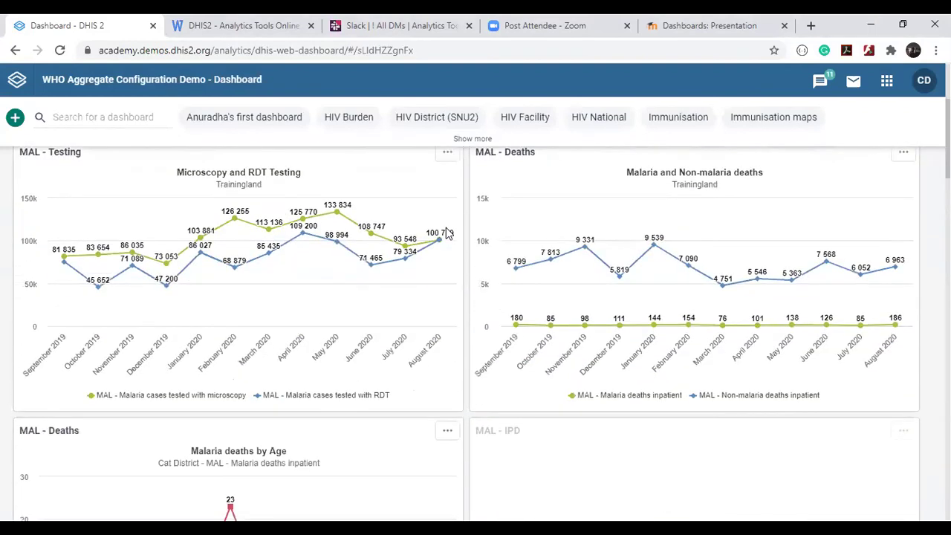
scroll(446, 231, "down", 4)
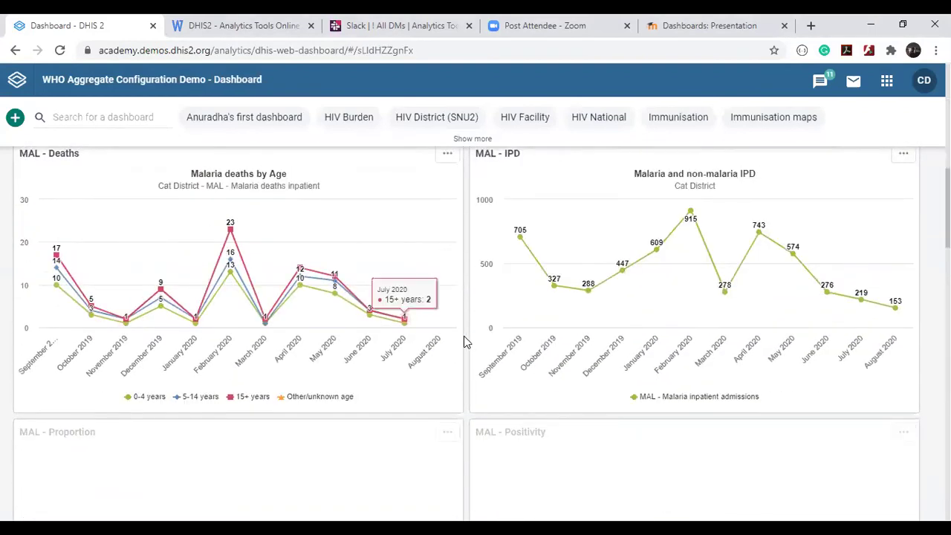
scroll(467, 335, "down", 3)
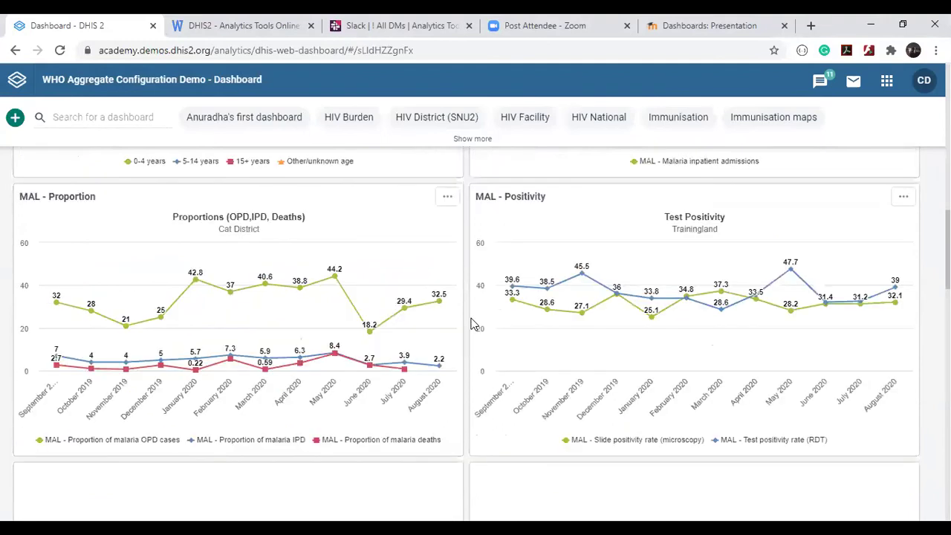
scroll(471, 324, "up", 10)
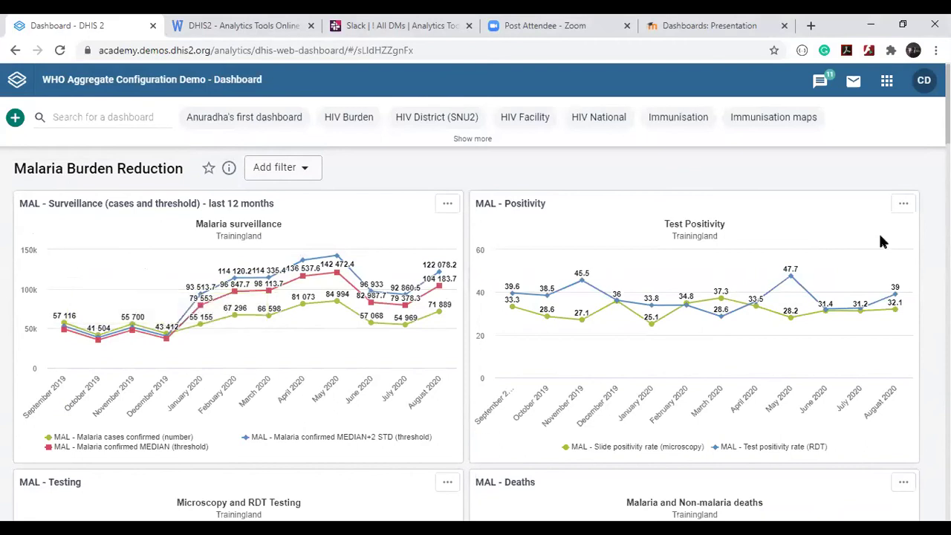
scroll(760, 251, "up", 3)
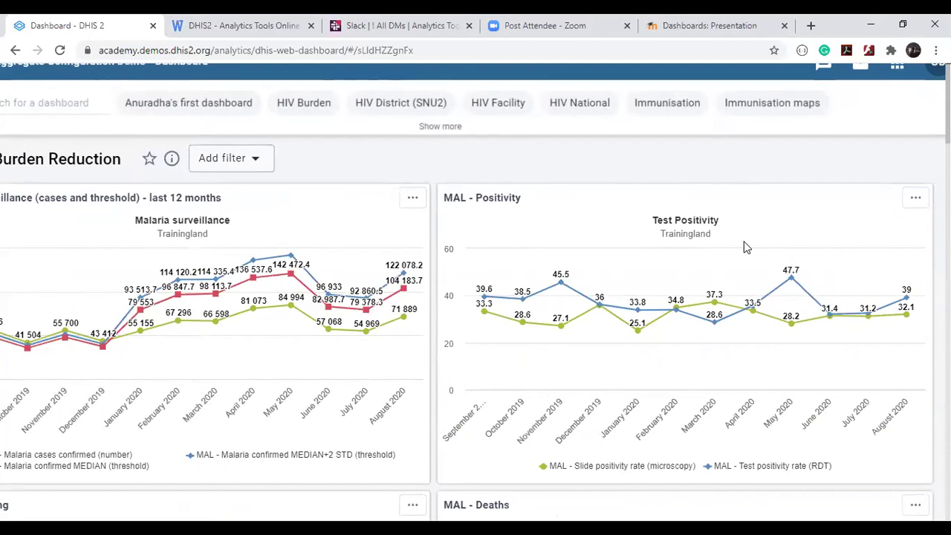
scroll(747, 247, "down", 8)
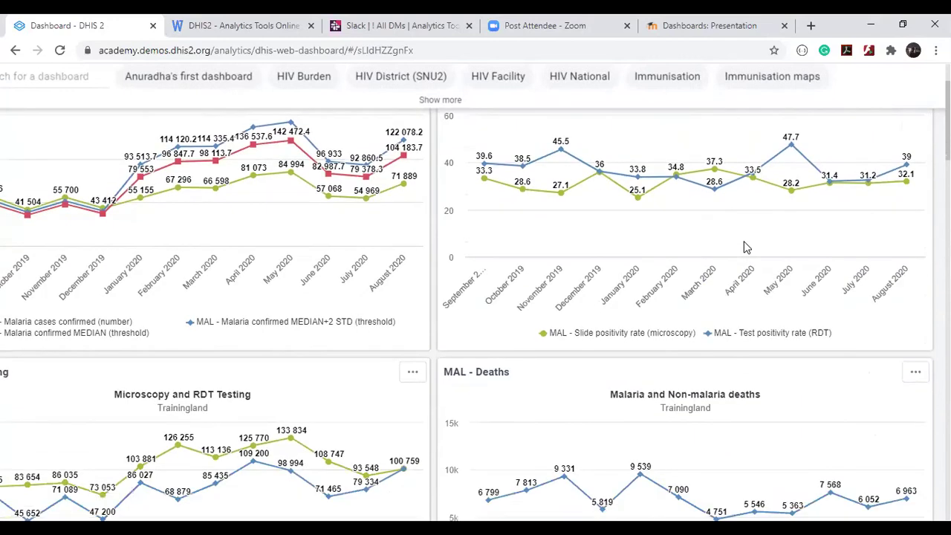
scroll(747, 248, "down", 1)
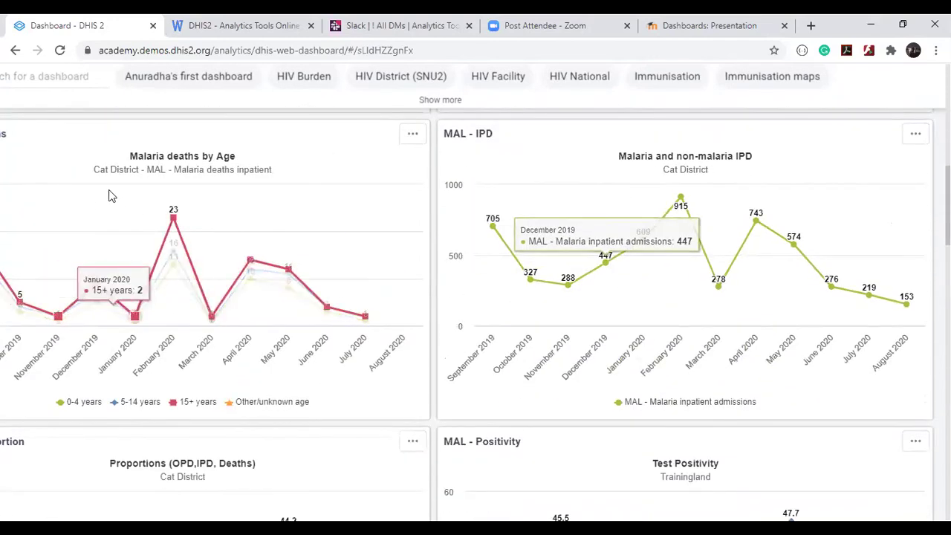
scroll(111, 194, "down", 2)
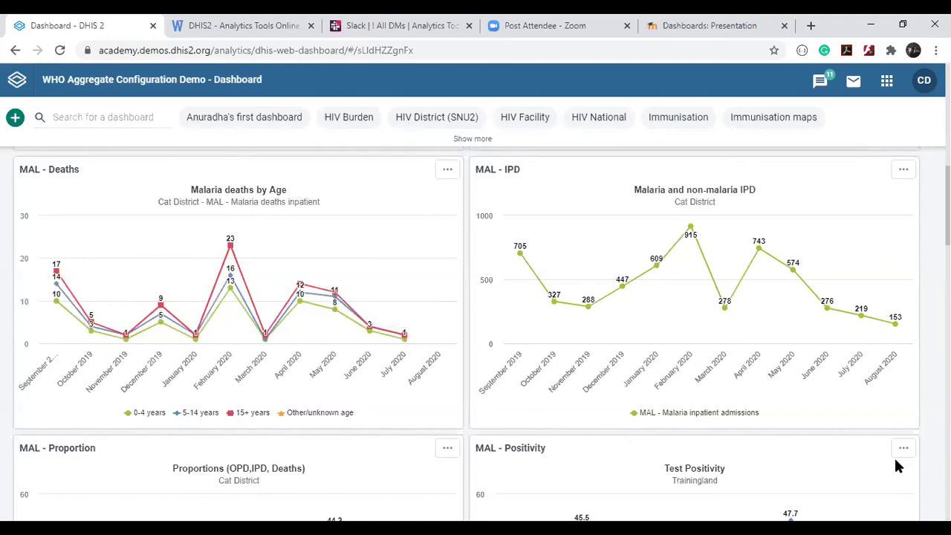
scroll(587, 222, "up", 1)
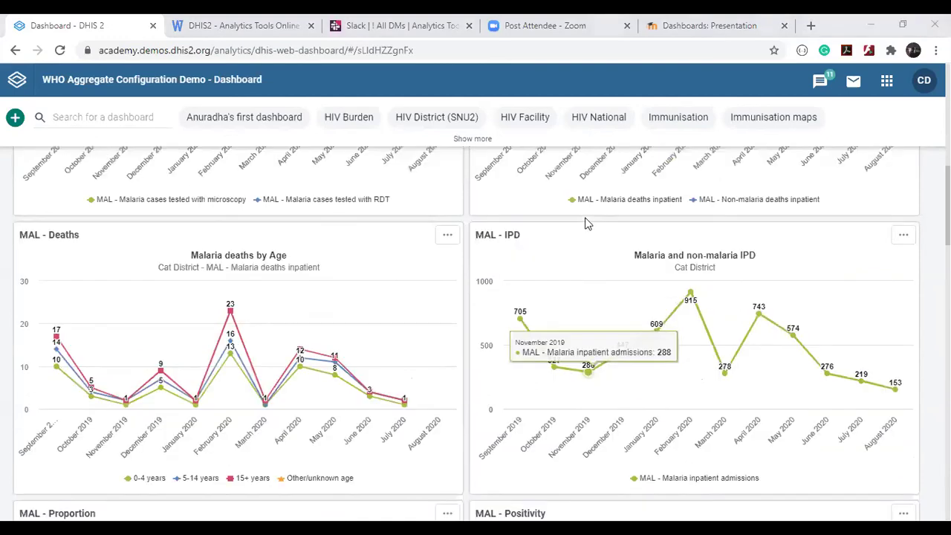
scroll(587, 223, "up", 7)
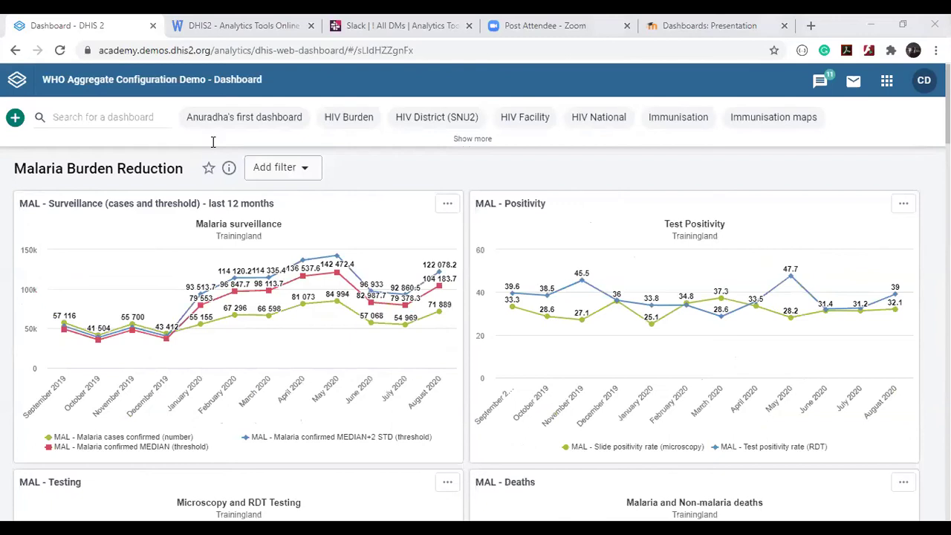
Log out of the district manager account and sign in with the saved admin credentials.
left_click(923, 83)
left_click(782, 301)
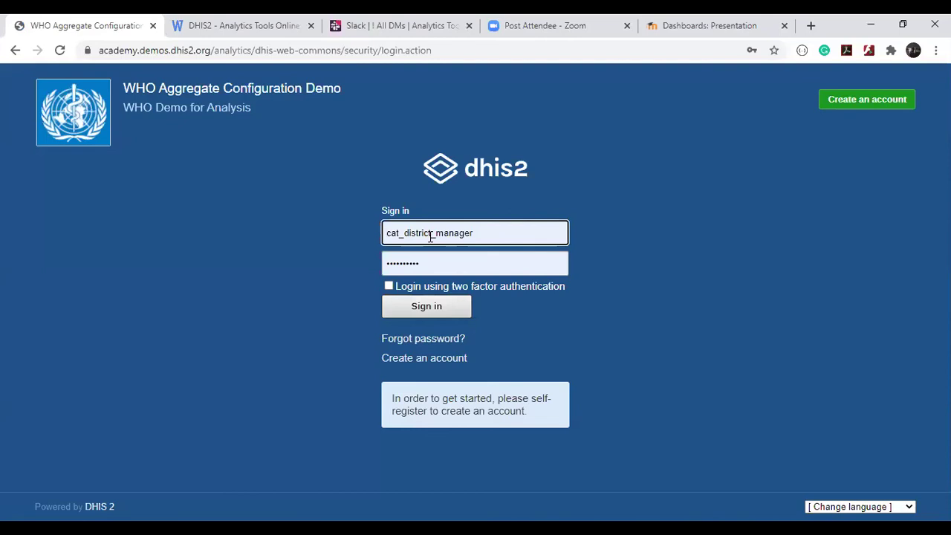
left_click(437, 232)
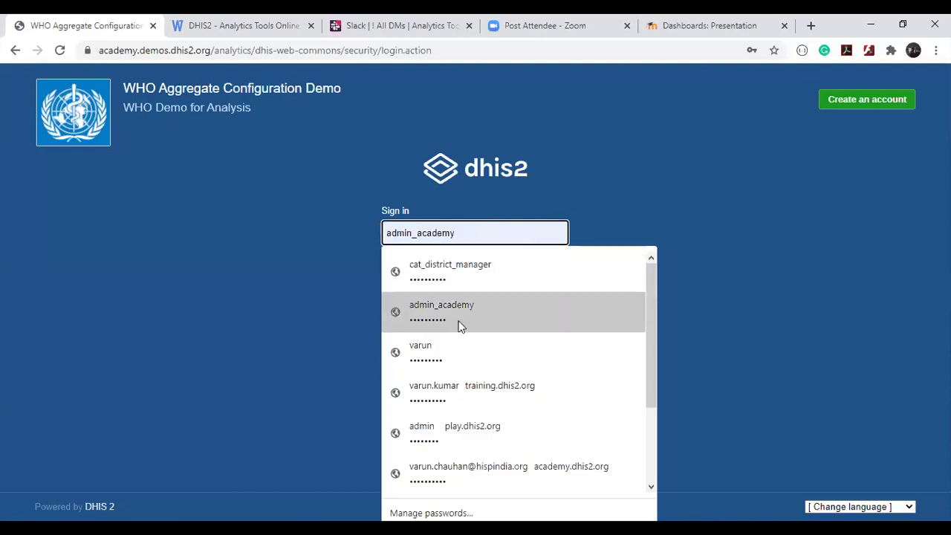
left_click(456, 319)
left_click(422, 308)
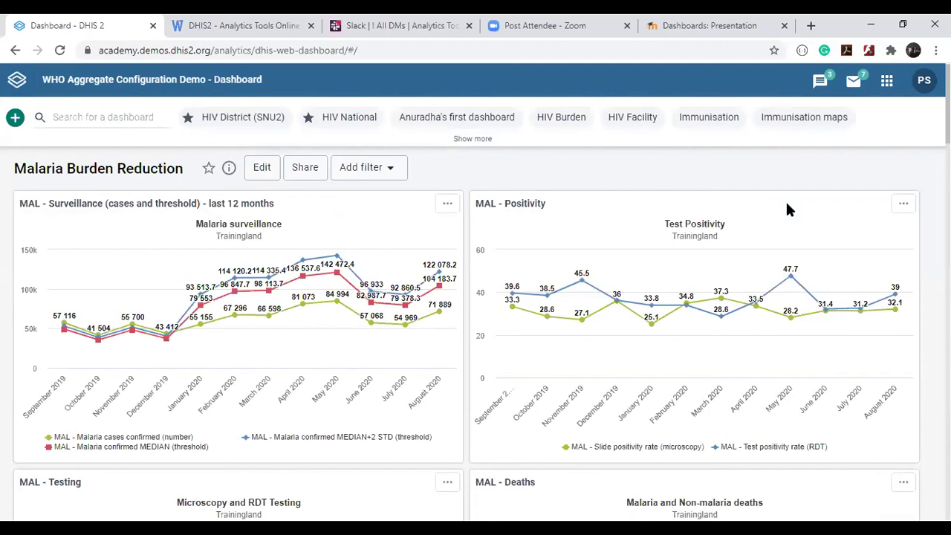
Find the Users app by searching 'user' and open its User role list.
left_click(887, 81)
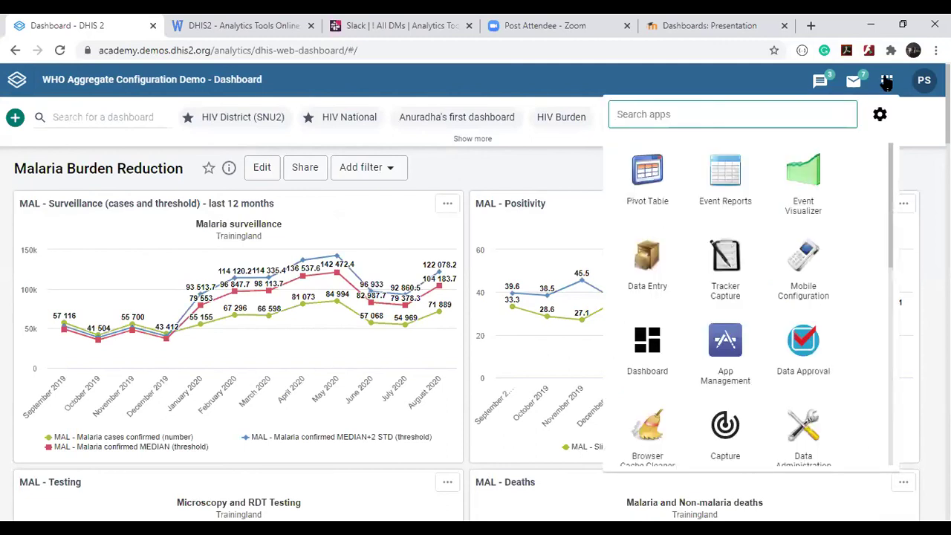
left_click(781, 104)
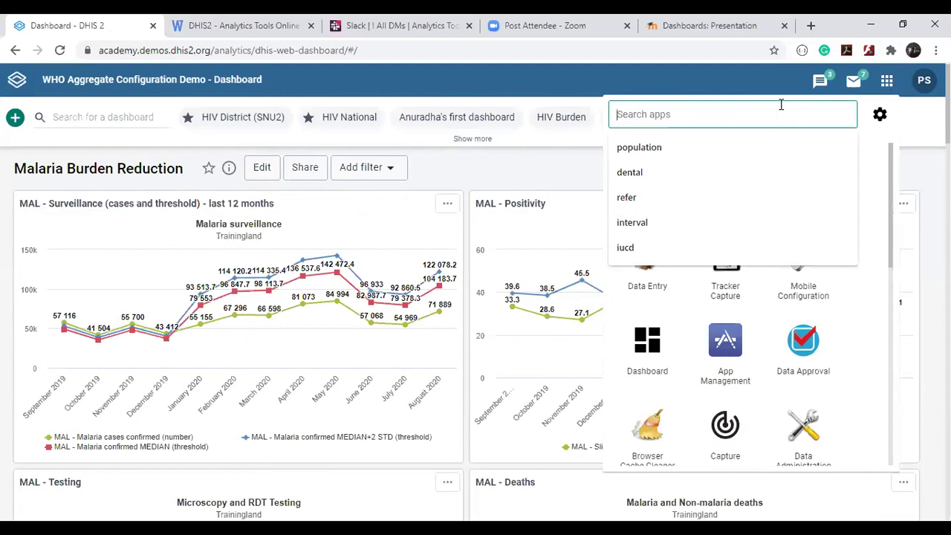
type("user")
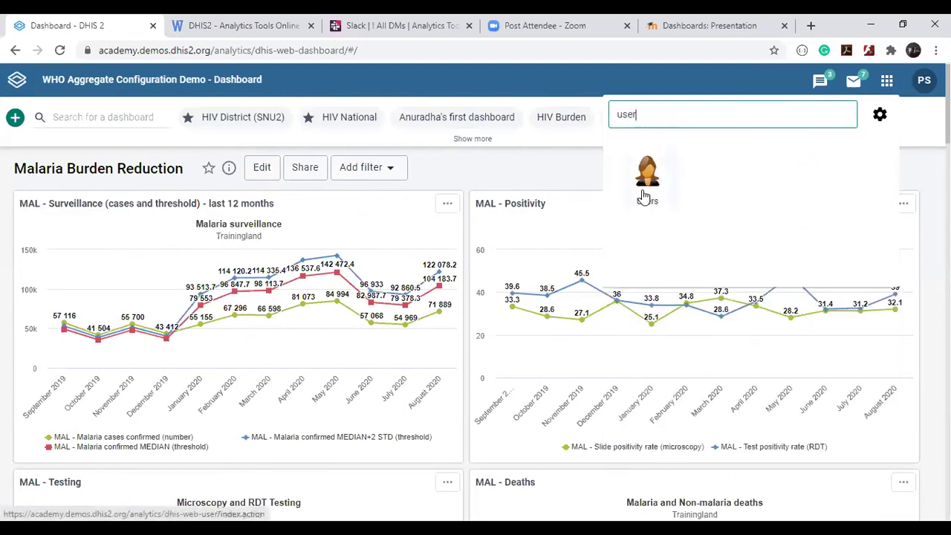
left_click(643, 196)
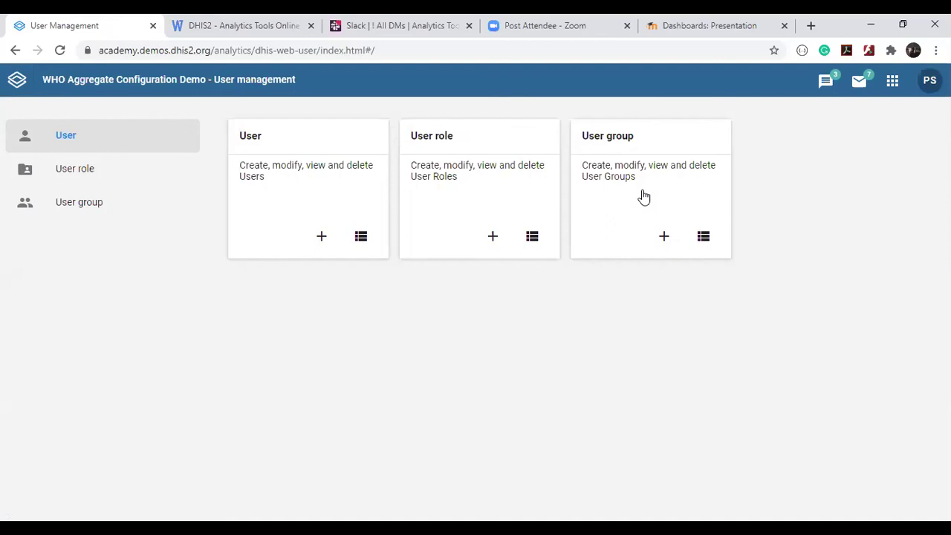
left_click(435, 139)
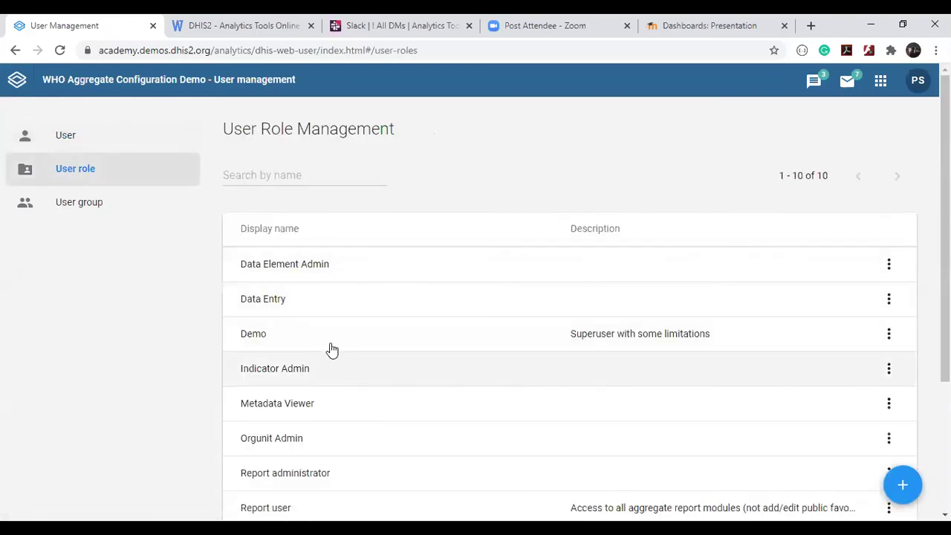
Start creating a new user role from the User Role Management list.
left_click(890, 473)
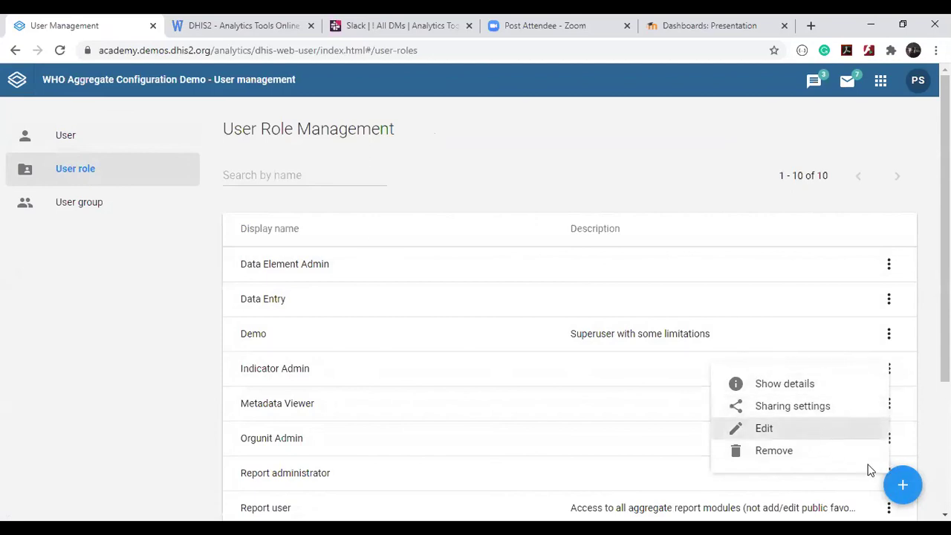
left_click(903, 484)
left_click(902, 484)
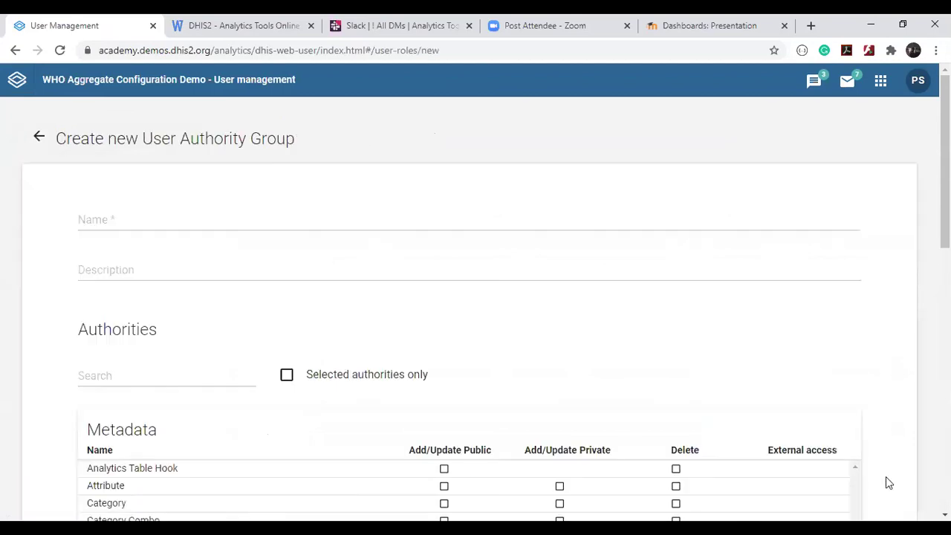
scroll(654, 374, "down", 2)
Filter the new role's authorities by 'dashboard' and review the matching authorities.
left_click(131, 208)
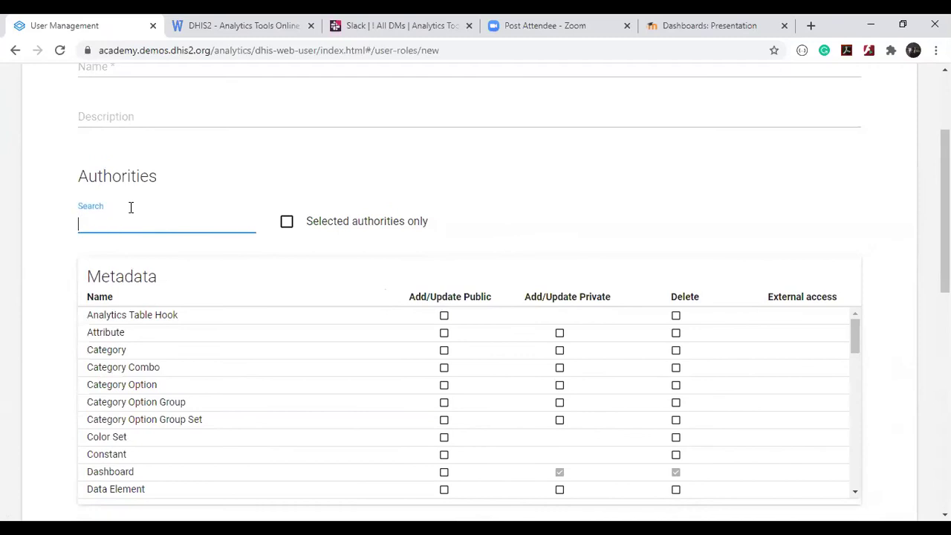
type("dashboard")
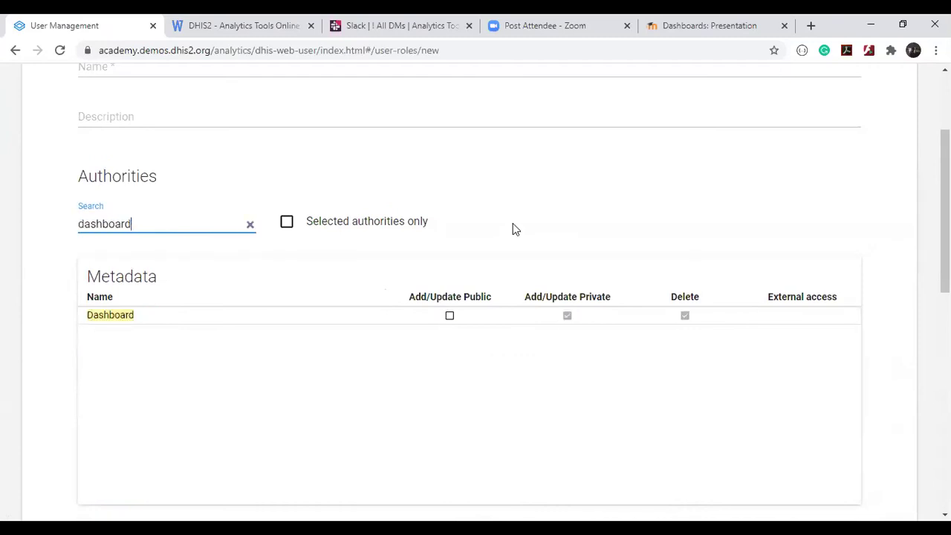
scroll(513, 227, "down", 3)
scroll(513, 227, "up", 2)
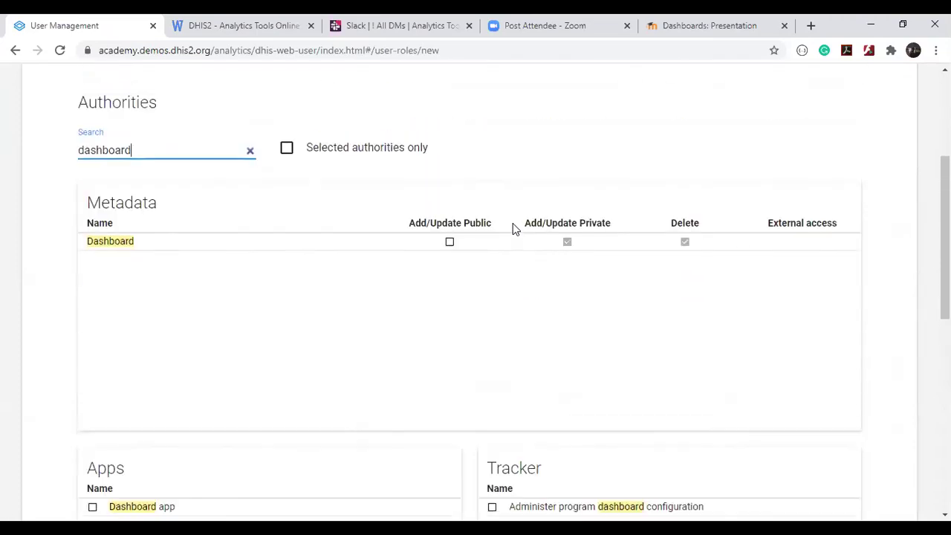
scroll(513, 227, "down", 4)
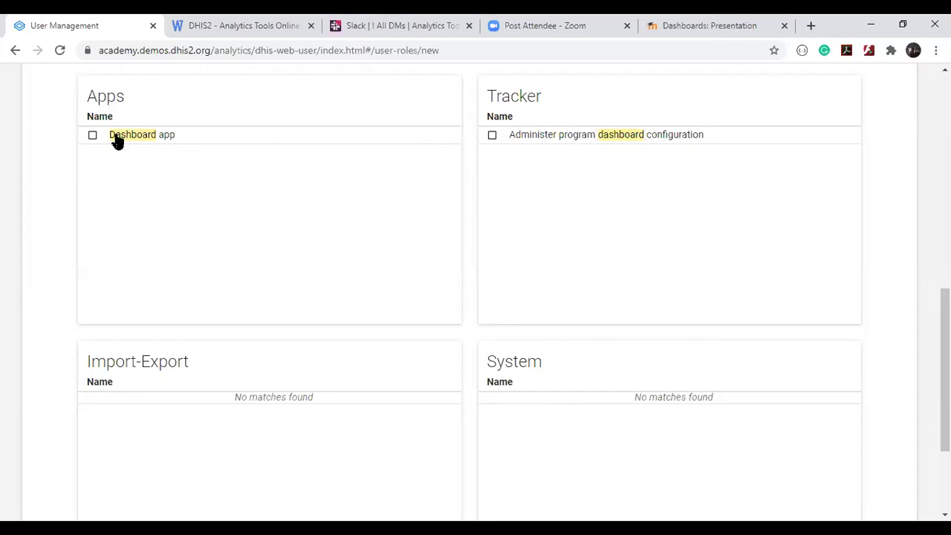
scroll(117, 141, "up", 5)
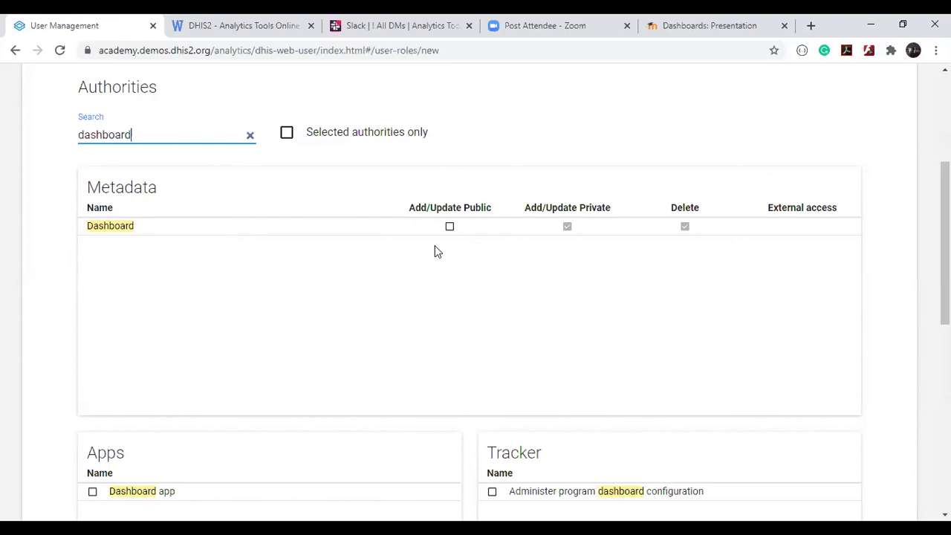
scroll(434, 245, "down", 3)
scroll(435, 245, "up", 2)
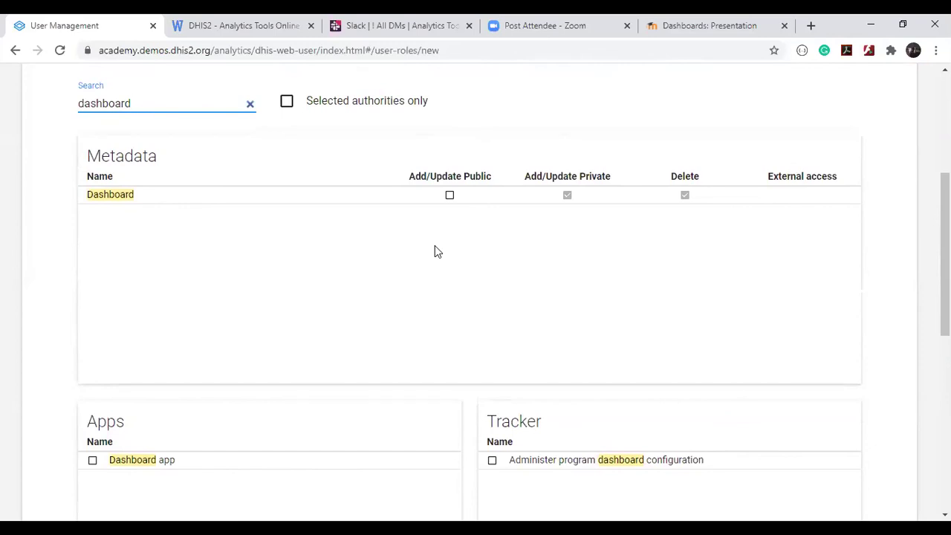
scroll(435, 251, "up", 5)
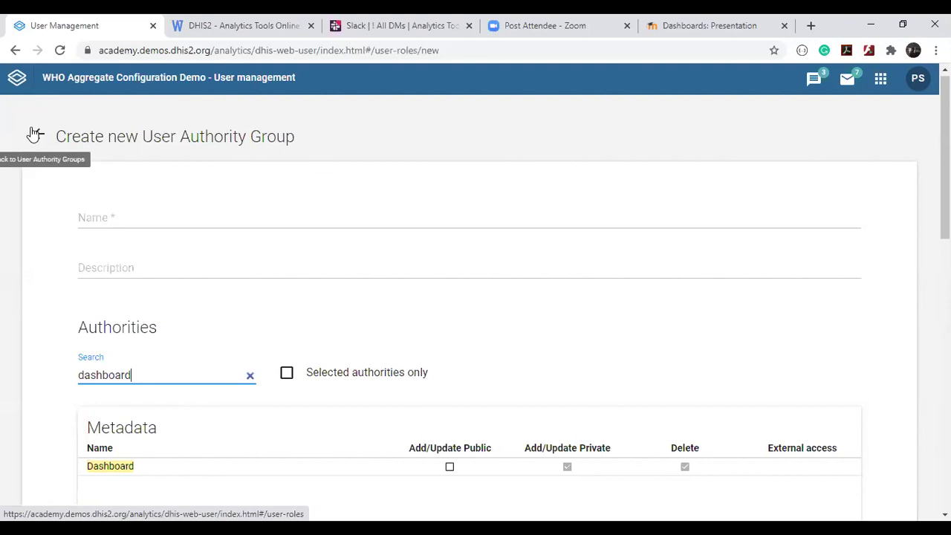
Leave the role unsaved and switch to the Dashboard app.
left_click(35, 134)
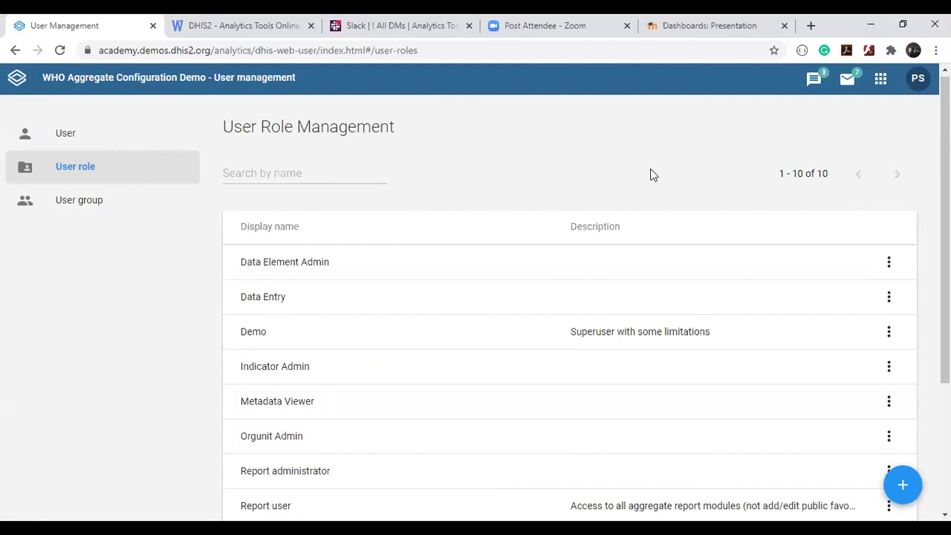
left_click(881, 79)
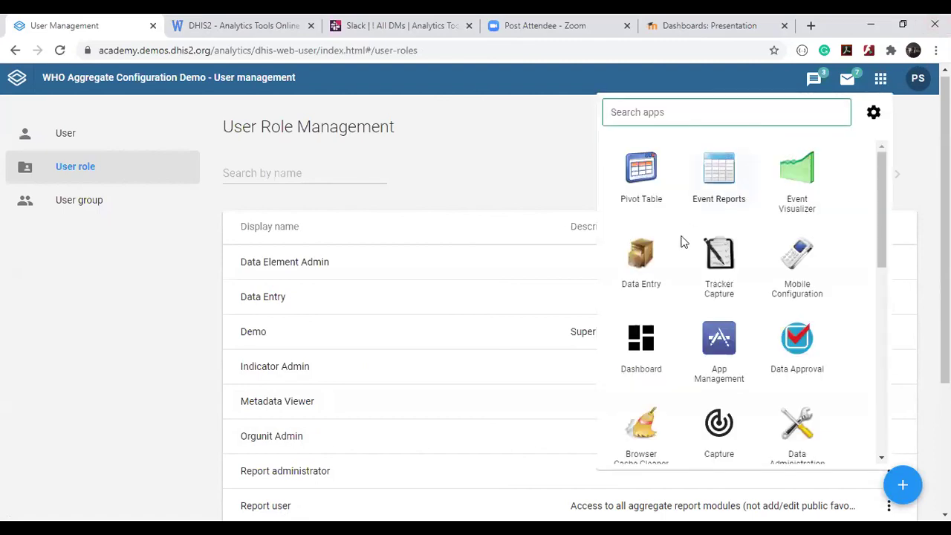
left_click(648, 343)
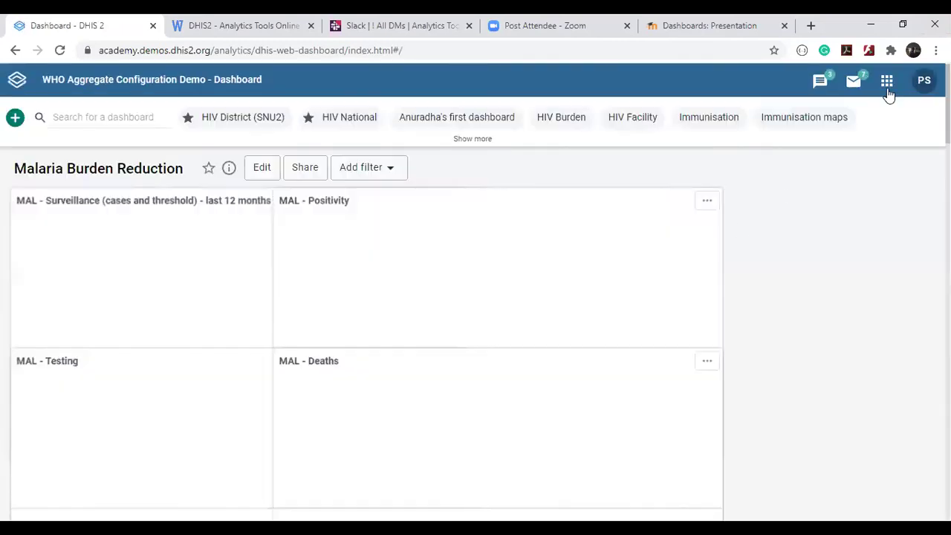
Close the apps menu and expand the dashboard bar while Malaria Burden Reduction loads.
left_click(887, 80)
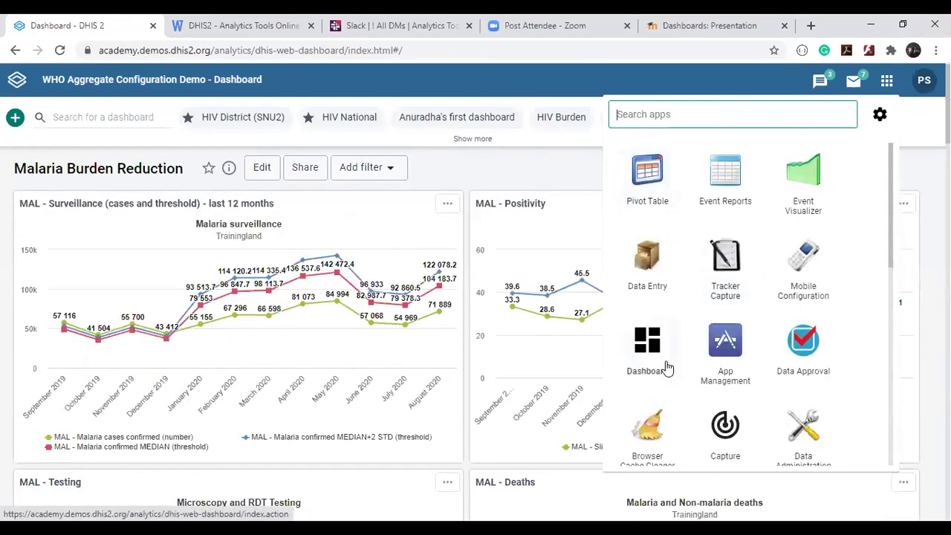
scroll(662, 364, "up", 5)
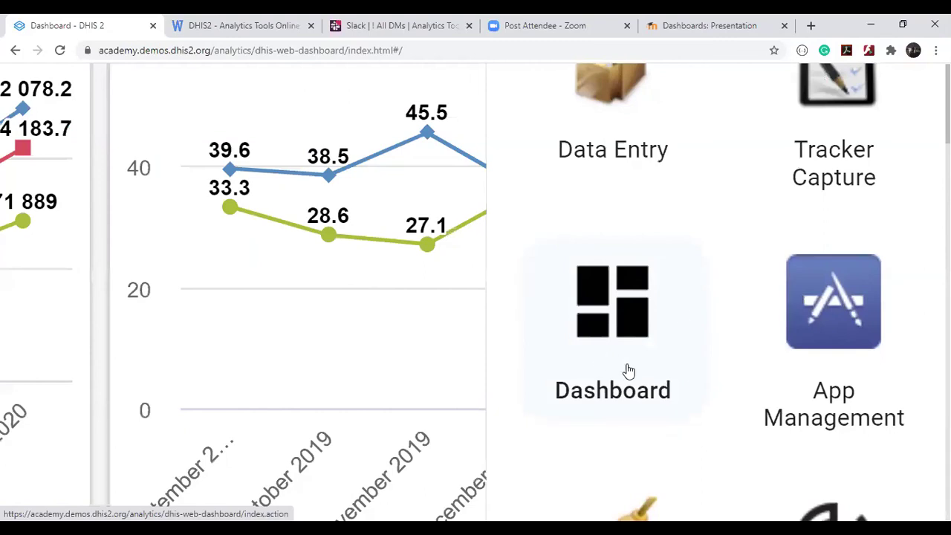
scroll(629, 370, "down", 5)
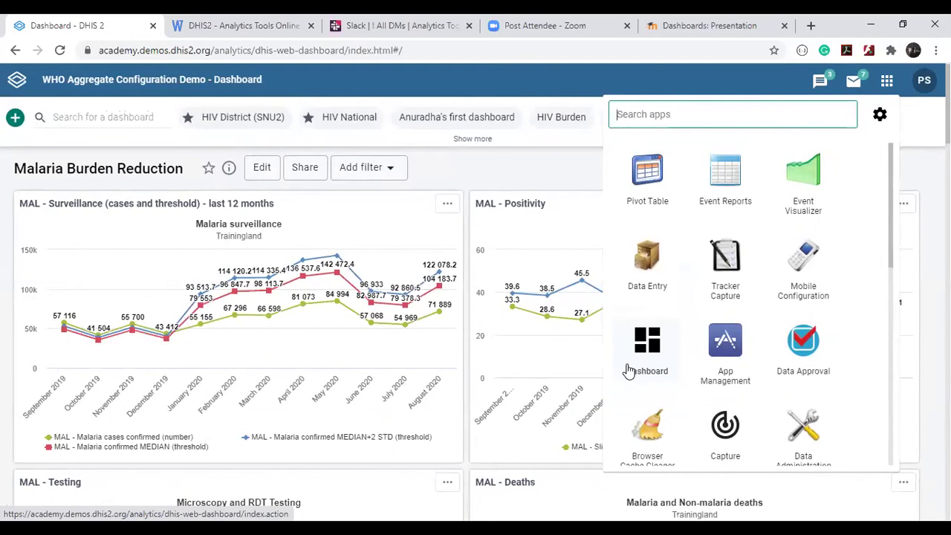
left_click(588, 175)
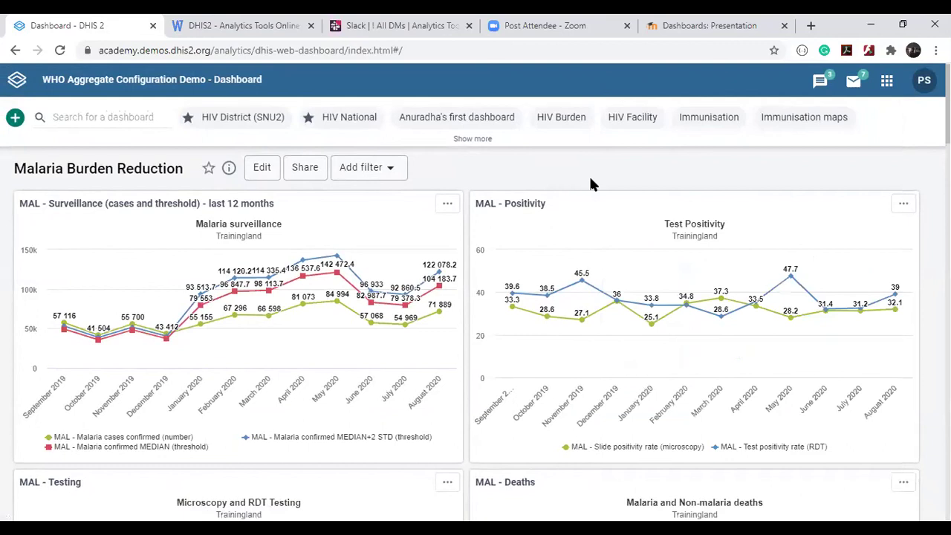
scroll(688, 155, "down", 3)
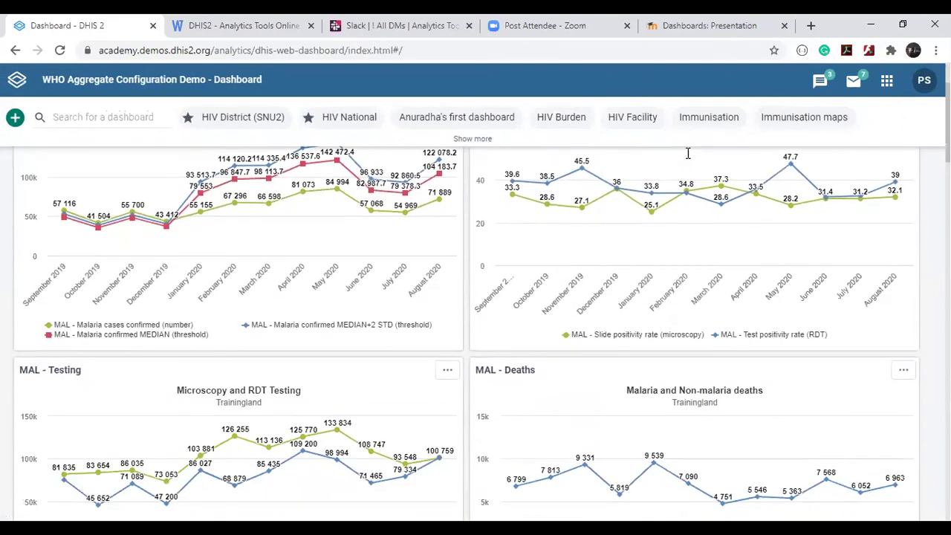
scroll(687, 154, "up", 3)
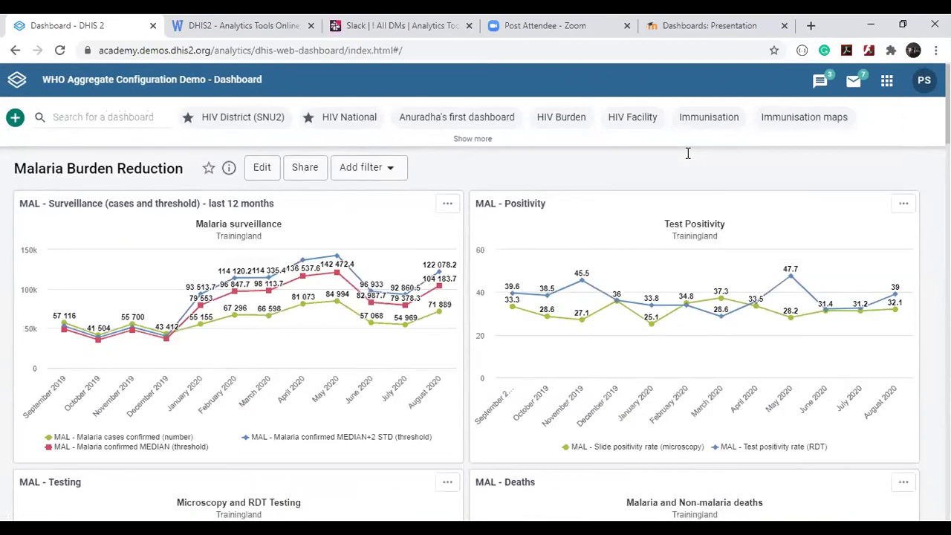
left_click(536, 143)
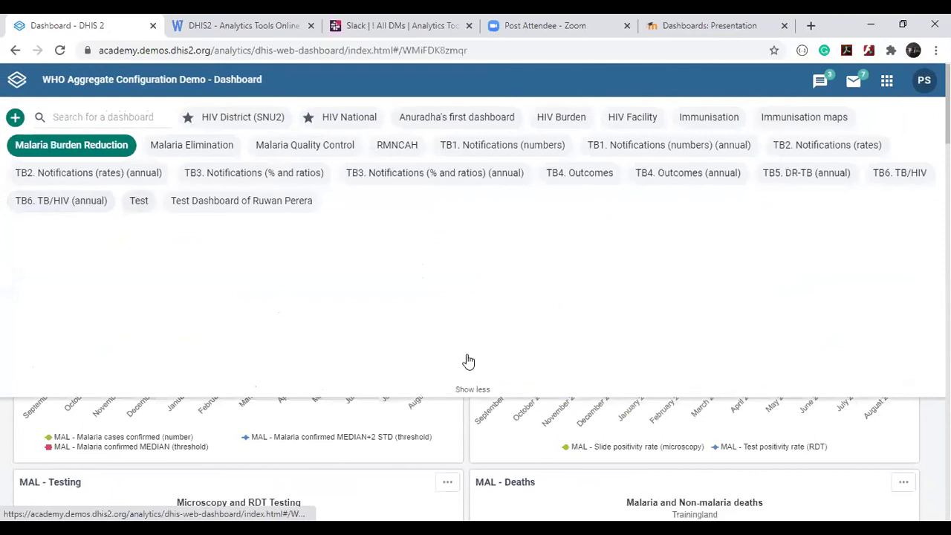
Open the Test dashboard and review its Messages, announcement and EPI BCG coverage map.
left_click(475, 388)
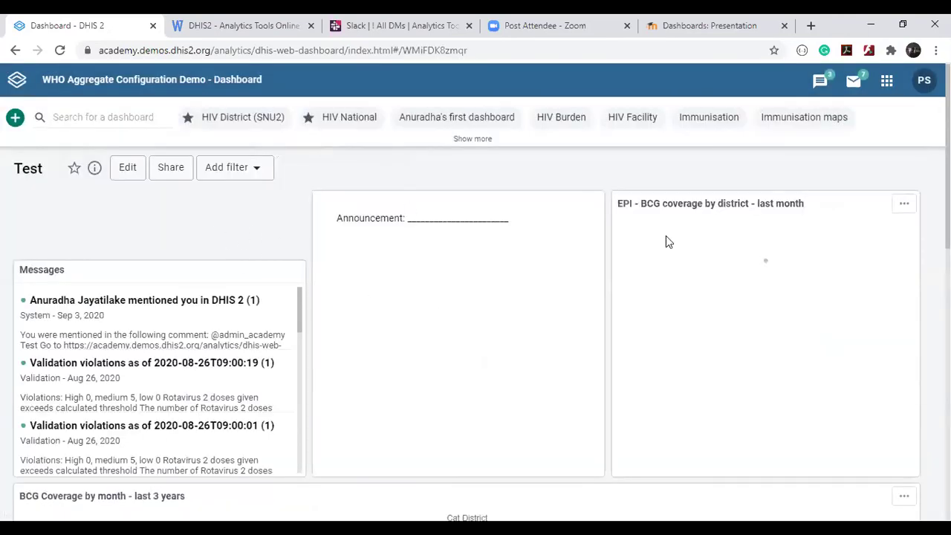
scroll(630, 266, "down", 5)
scroll(630, 271, "up", 2)
scroll(628, 272, "up", 3)
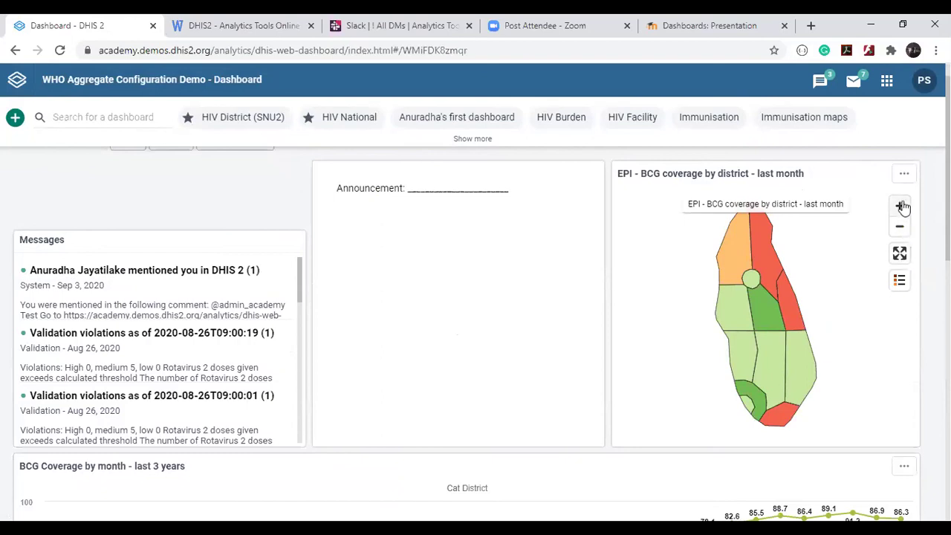
mouse_move(900, 281)
Review the monthly BCG coverage line chart, then move to the course's Dashboards: Presentation page.
scroll(597, 377, "down", 2)
scroll(596, 377, "down", 2)
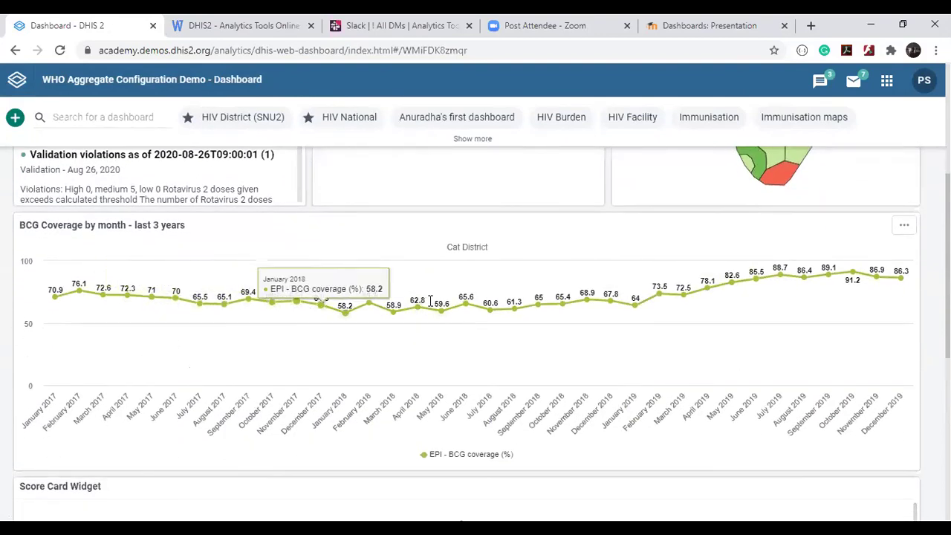
scroll(864, 246, "up", 3)
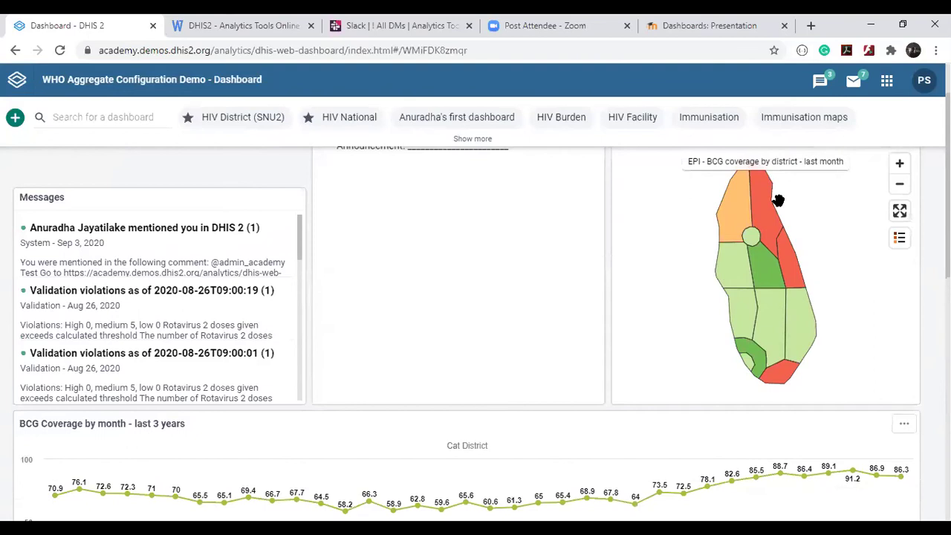
scroll(780, 201, "up", 1)
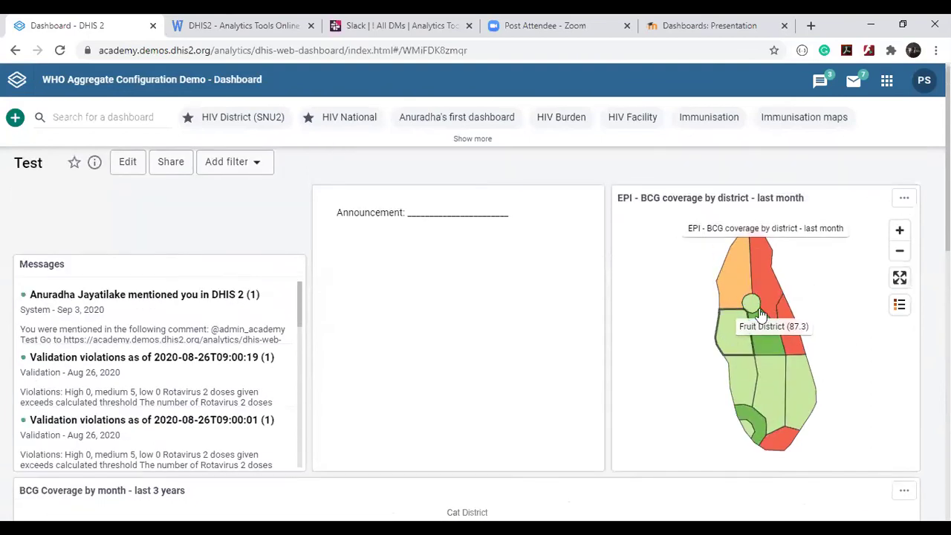
mouse_move(902, 310)
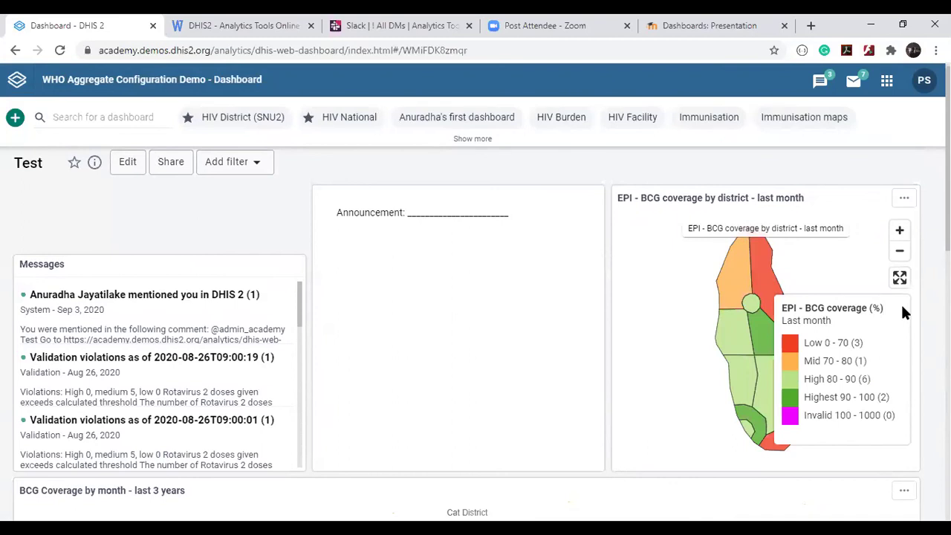
left_click(680, 22)
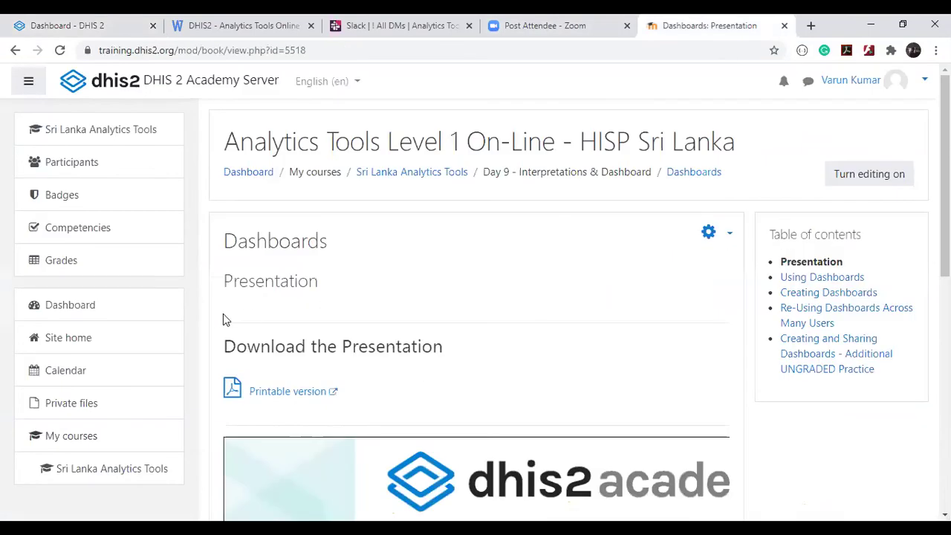
Go to the 'Creating and Sharing Dashboards - Additional UNGRADED Practice' chapter from the table of contents.
scroll(223, 314, "down", 5)
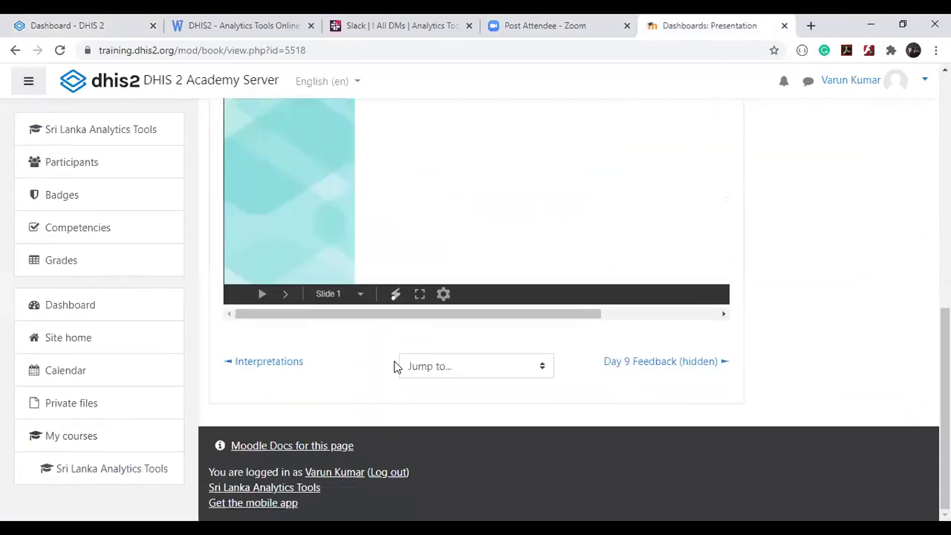
scroll(394, 365, "up", 8)
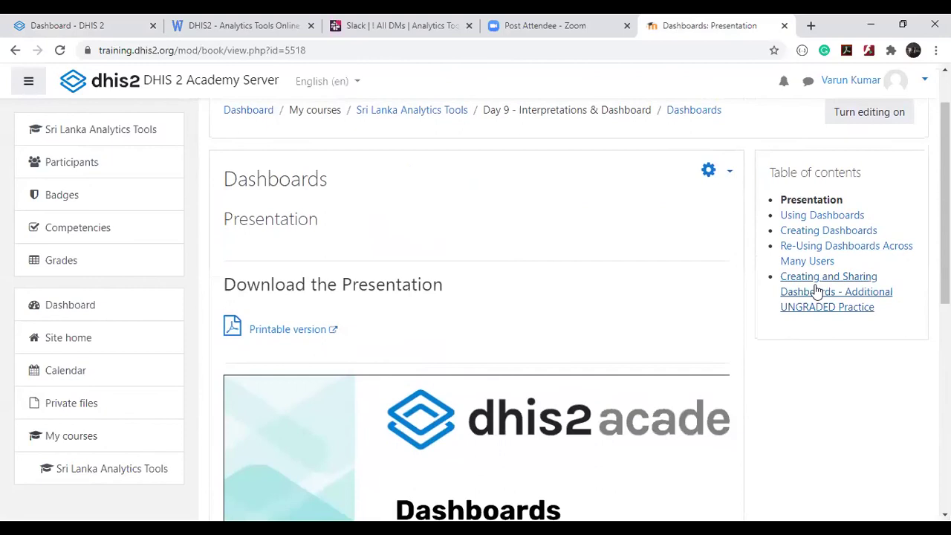
left_click(851, 308)
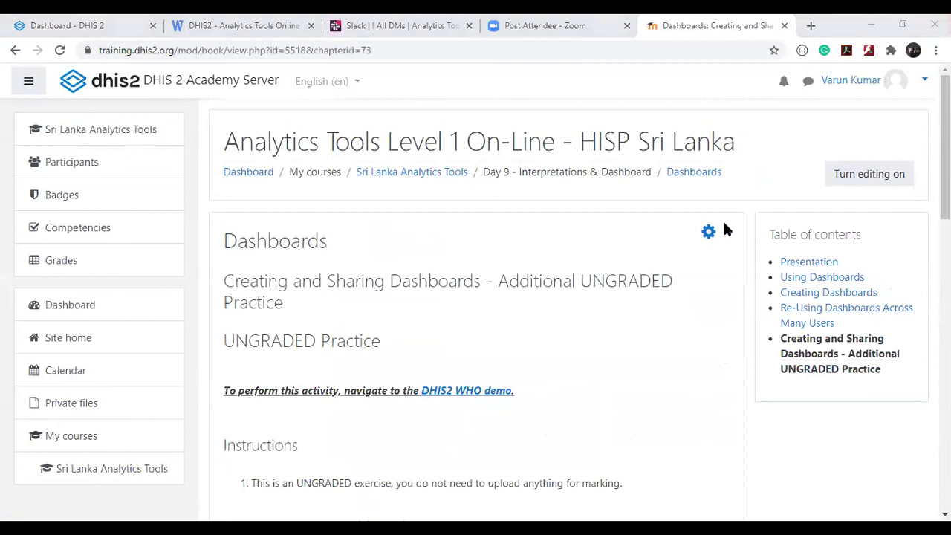
scroll(724, 229, "down", 7)
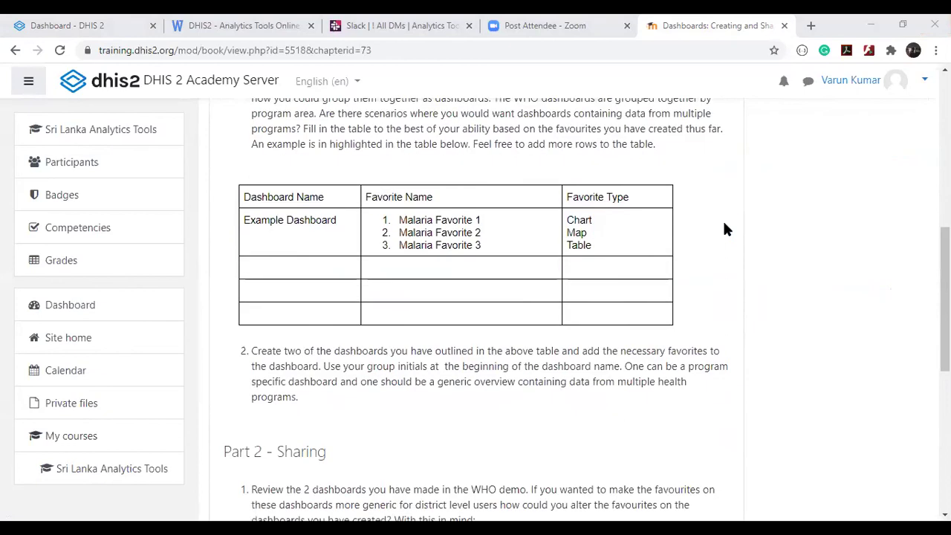
scroll(724, 229, "down", 1)
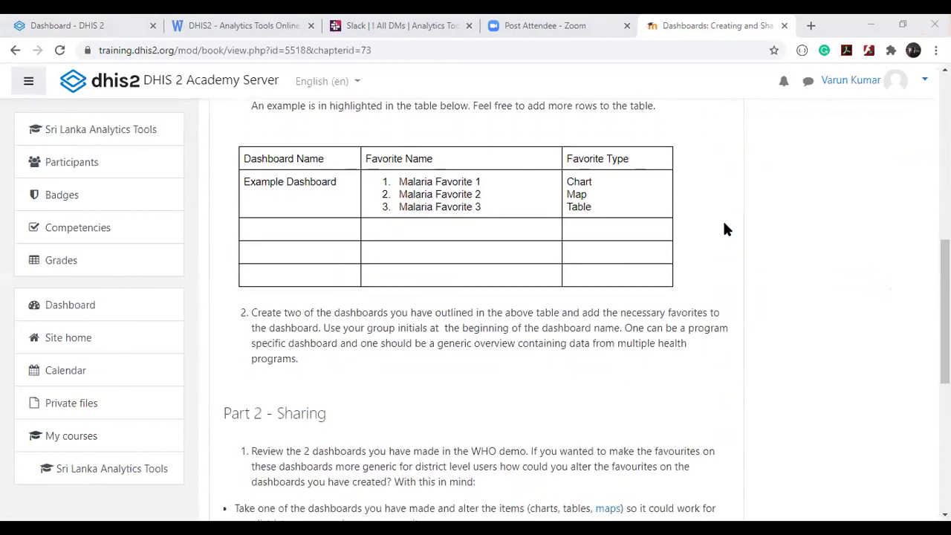
scroll(724, 225, "up", 7)
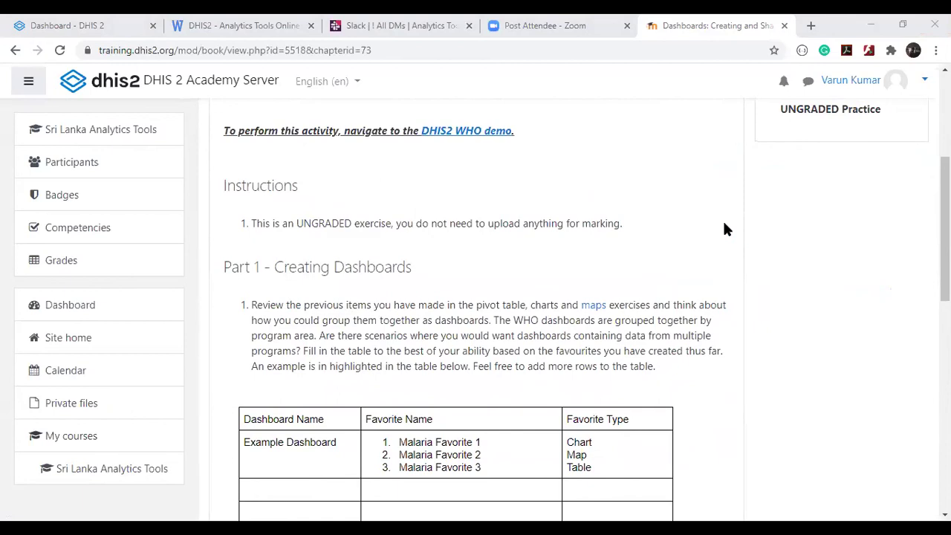
scroll(726, 229, "down", 3)
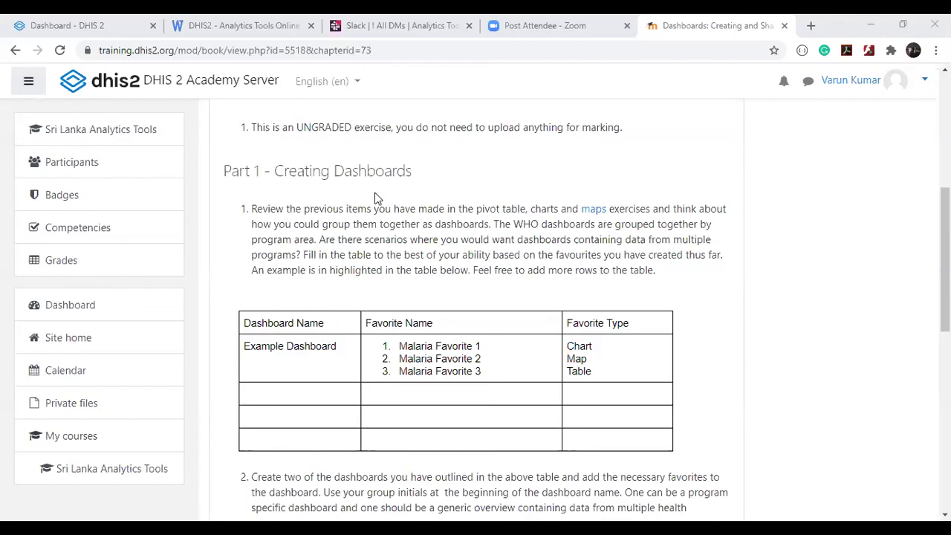
scroll(375, 197, "down", 4)
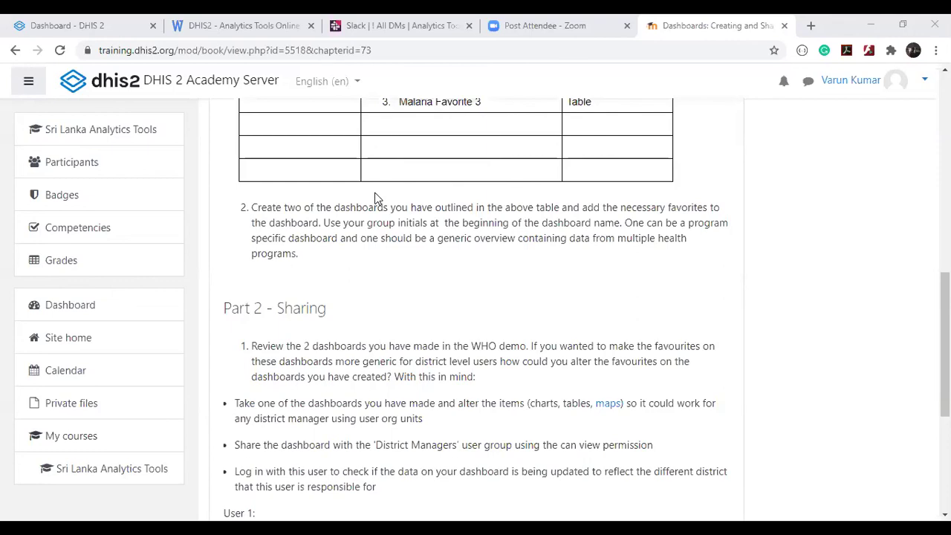
scroll(375, 199, "down", 2)
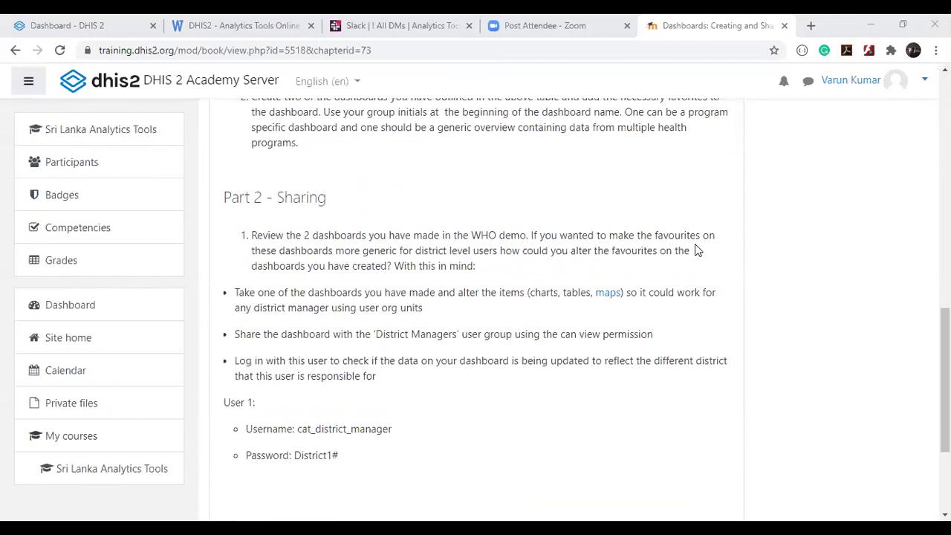
scroll(695, 252, "down", 1)
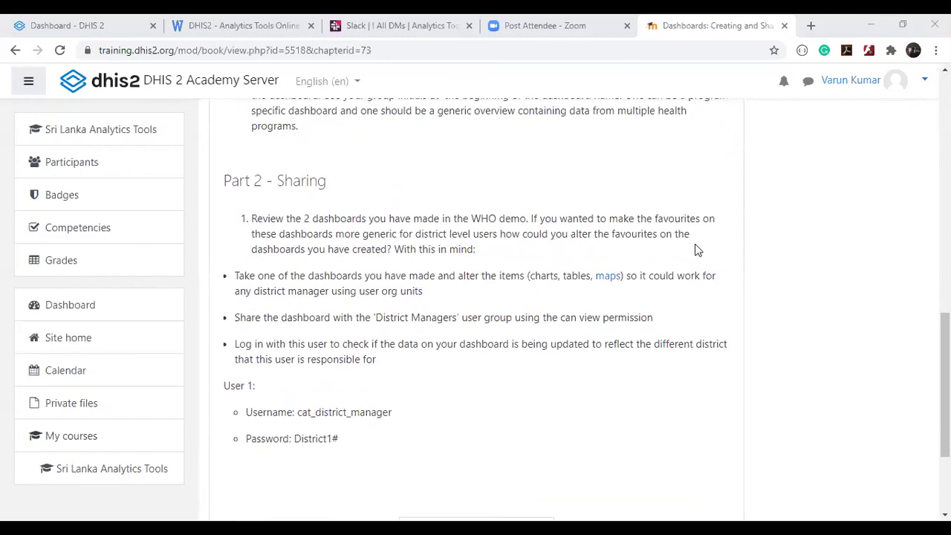
scroll(695, 249, "down", 2)
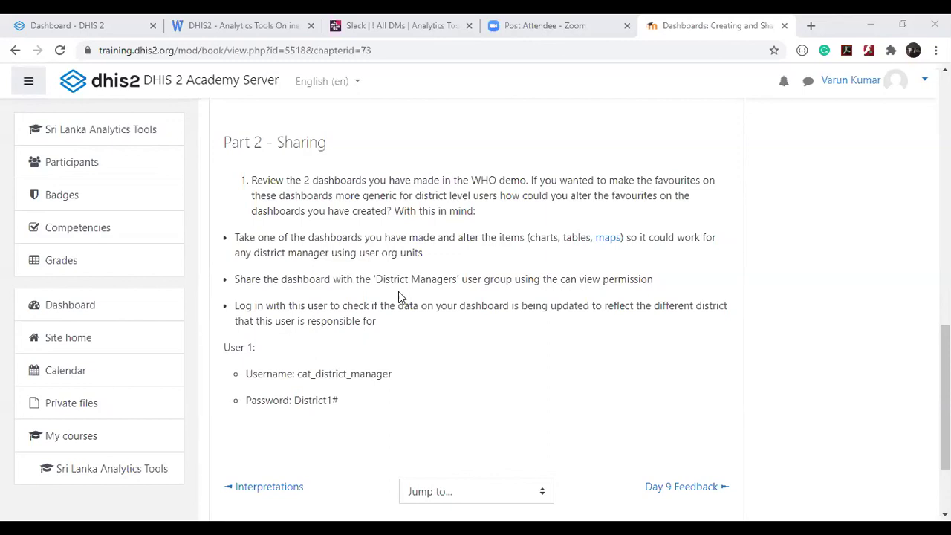
mouse_move(246, 374)
left_mouse_down()
mouse_move(342, 399)
mouse_move(253, 363)
left_mouse_up()
left_click(401, 349)
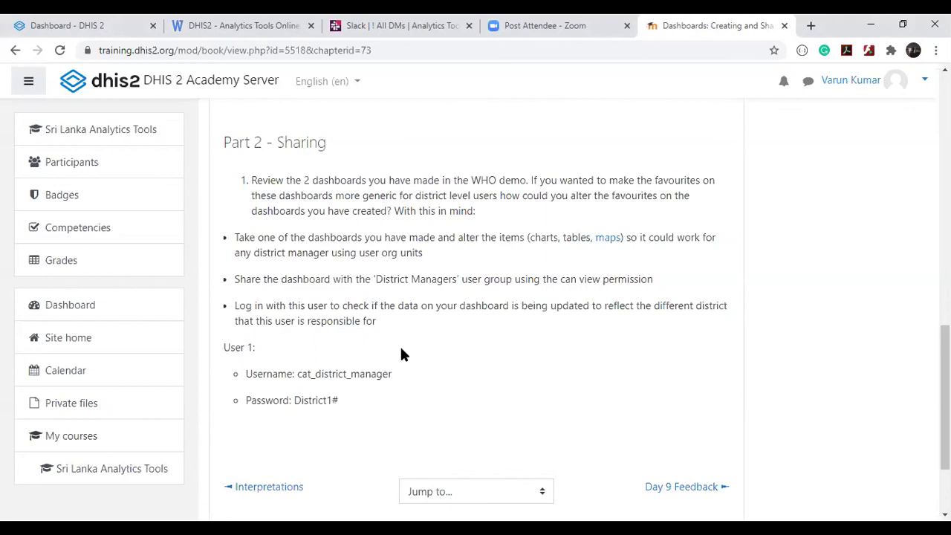
scroll(401, 355, "down", 2)
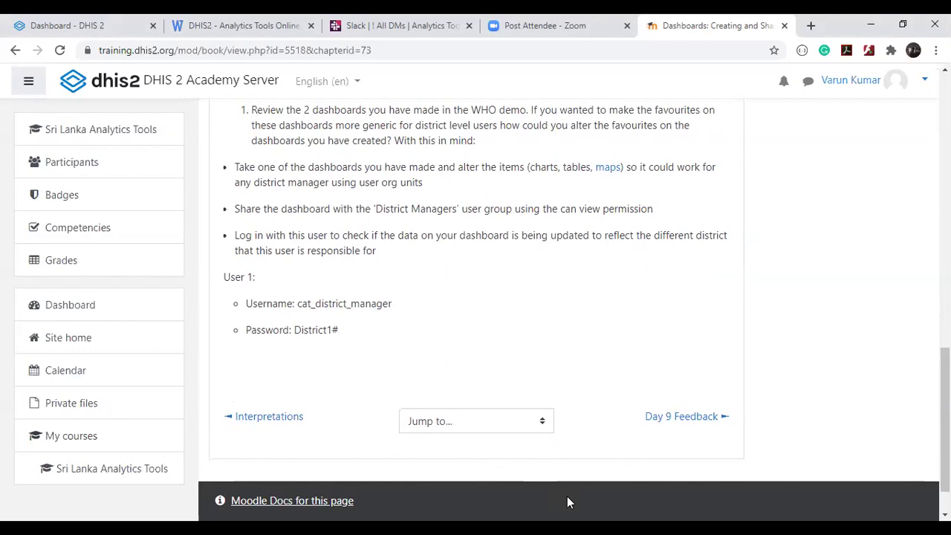
scroll(735, 235, "up", 7)
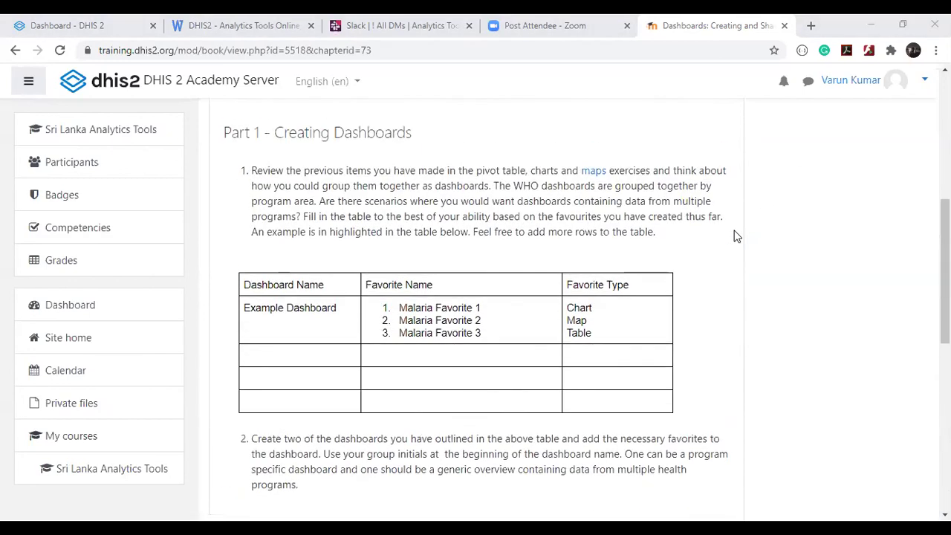
scroll(735, 235, "up", 6)
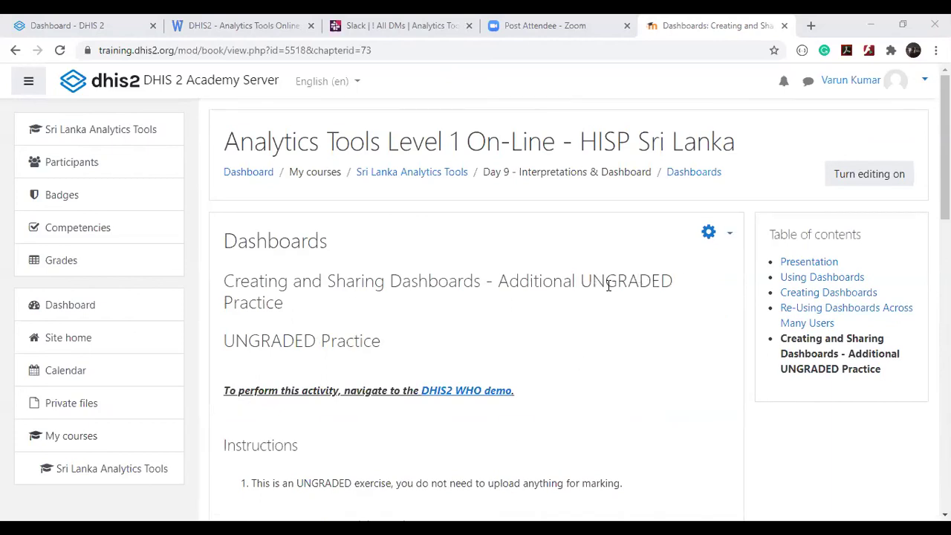
double_click(294, 340)
left_click(477, 333)
double_click(621, 269)
left_click(539, 331)
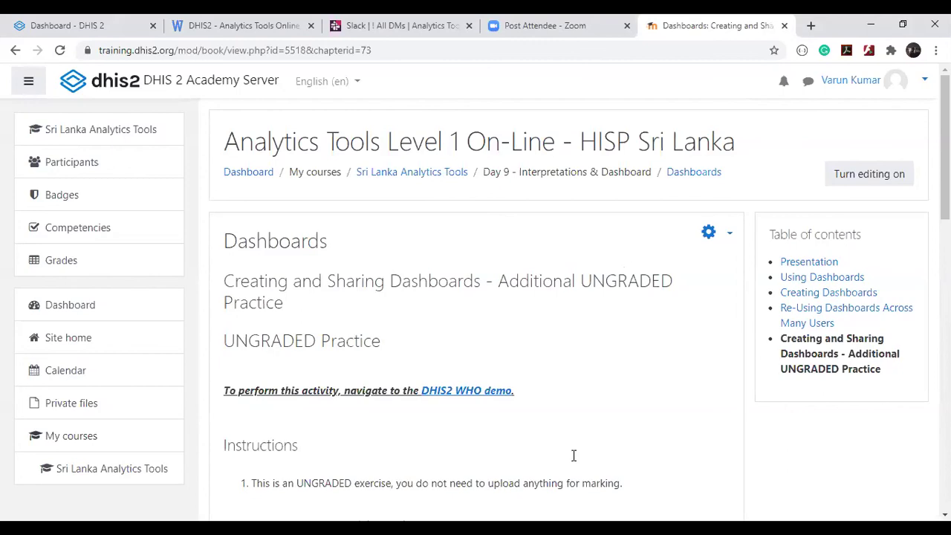
right_click(752, 315)
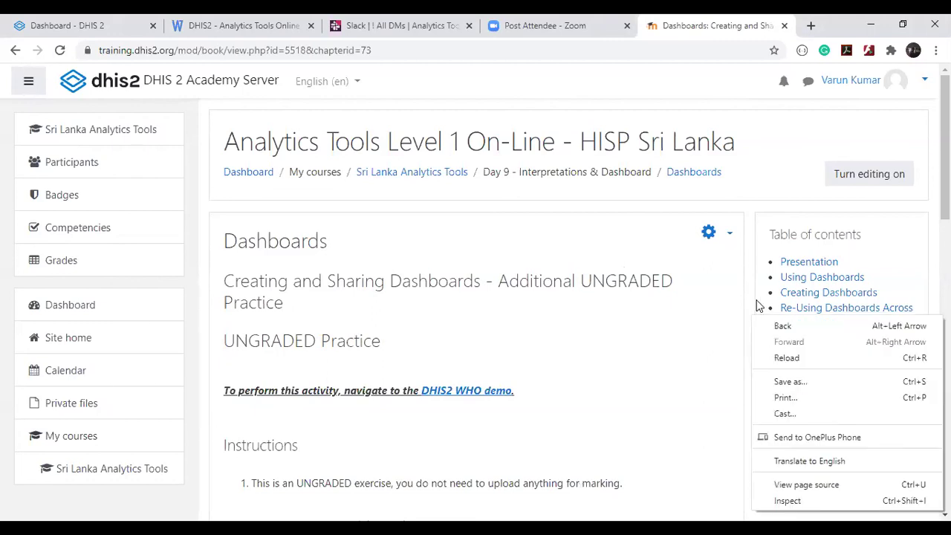
left_click(649, 252)
scroll(650, 252, "down", 5)
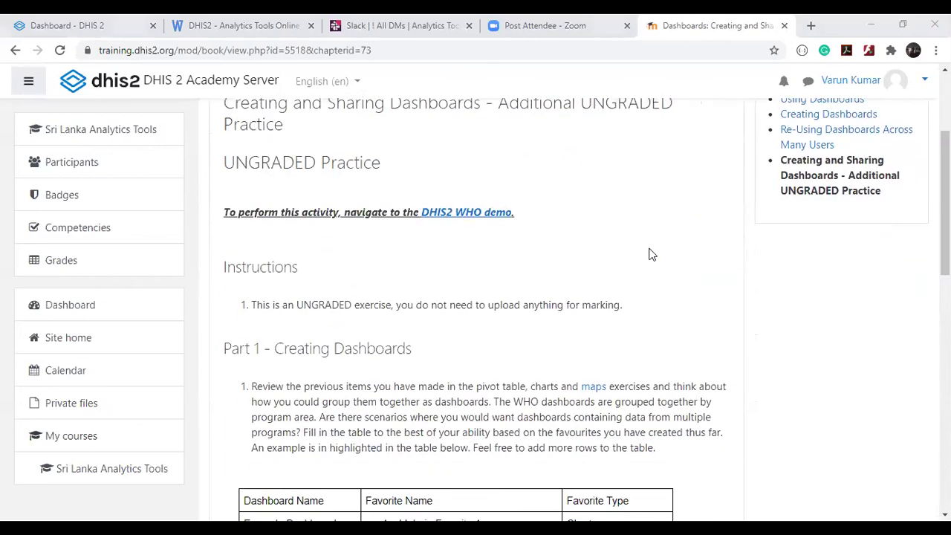
scroll(650, 253, "down", 5)
scroll(649, 253, "up", 3)
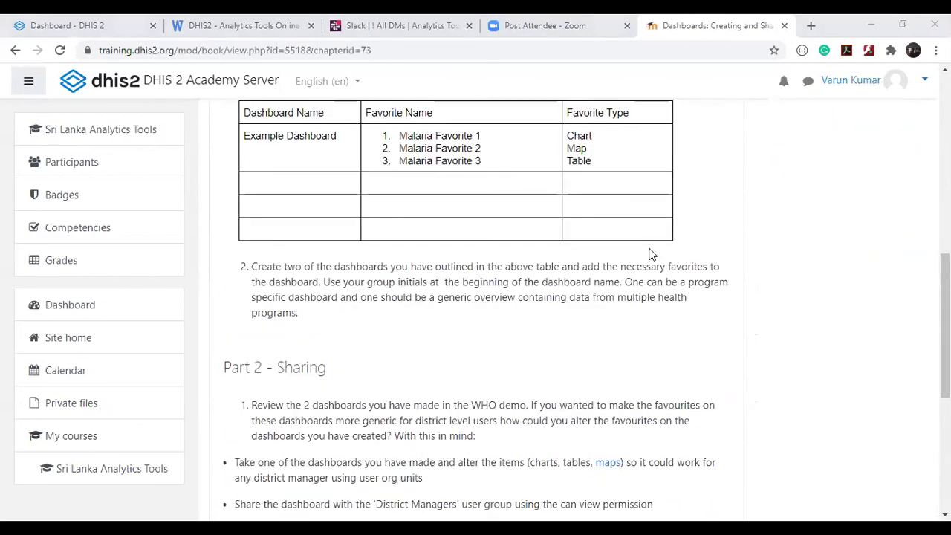
scroll(649, 252, "down", 3)
scroll(649, 252, "down", 2)
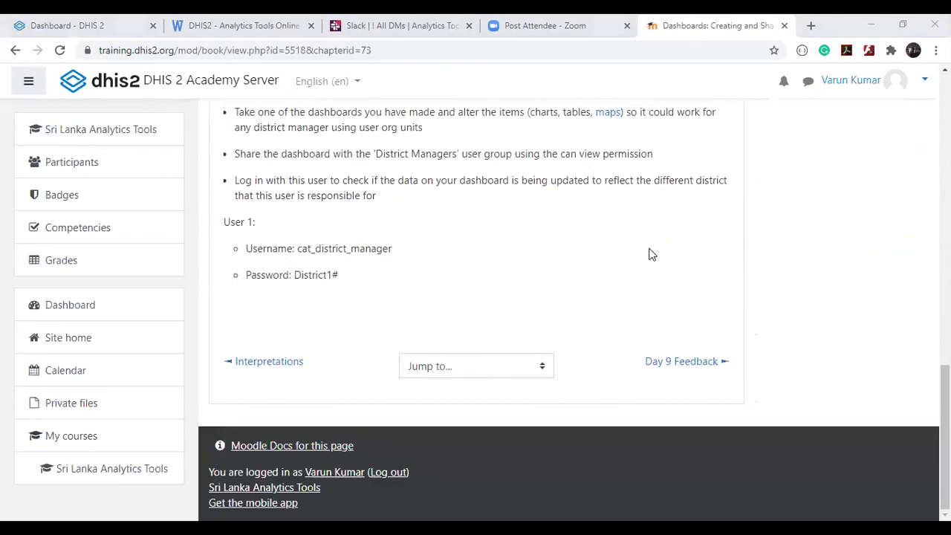
scroll(650, 254, "up", 10)
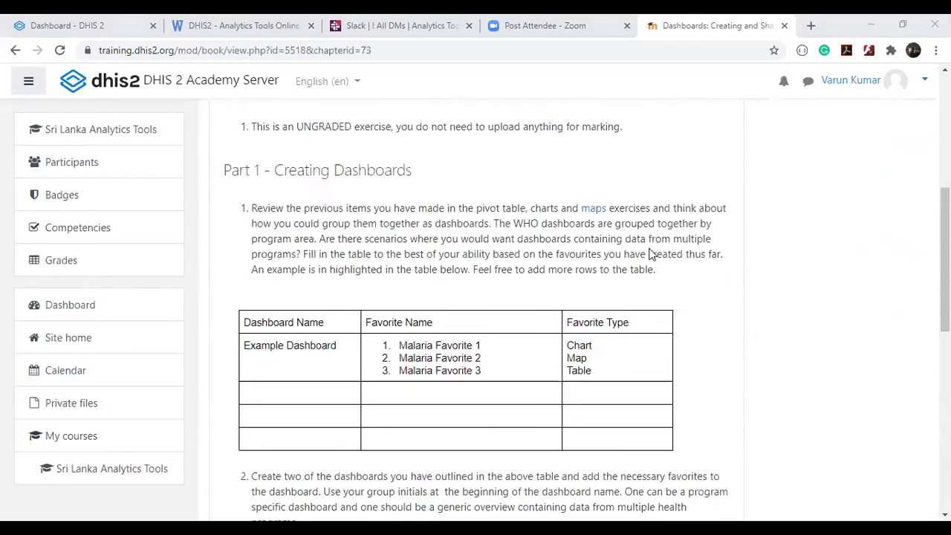